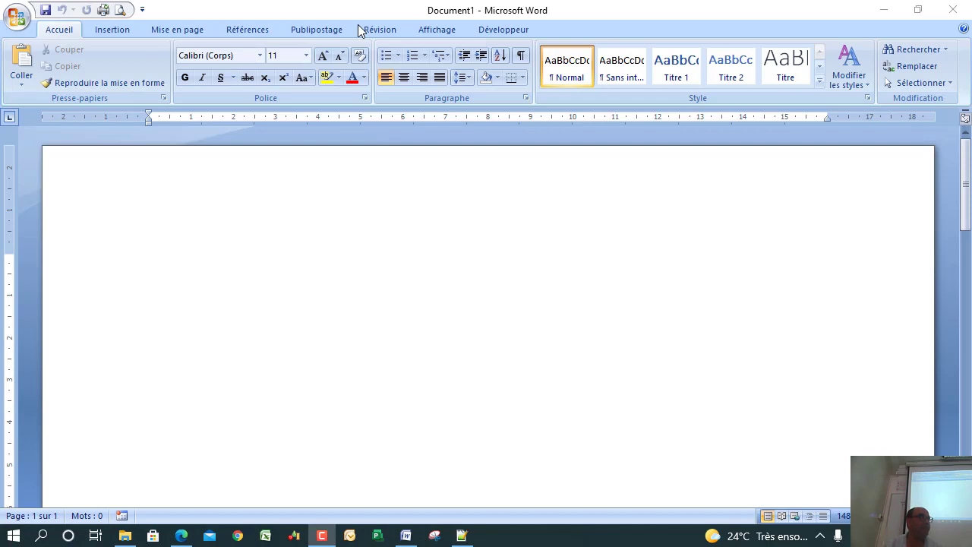
# - Review the command groups from Accueil through Développeur and look over the file menu with its recent documents
pyautogui.click(57, 32)
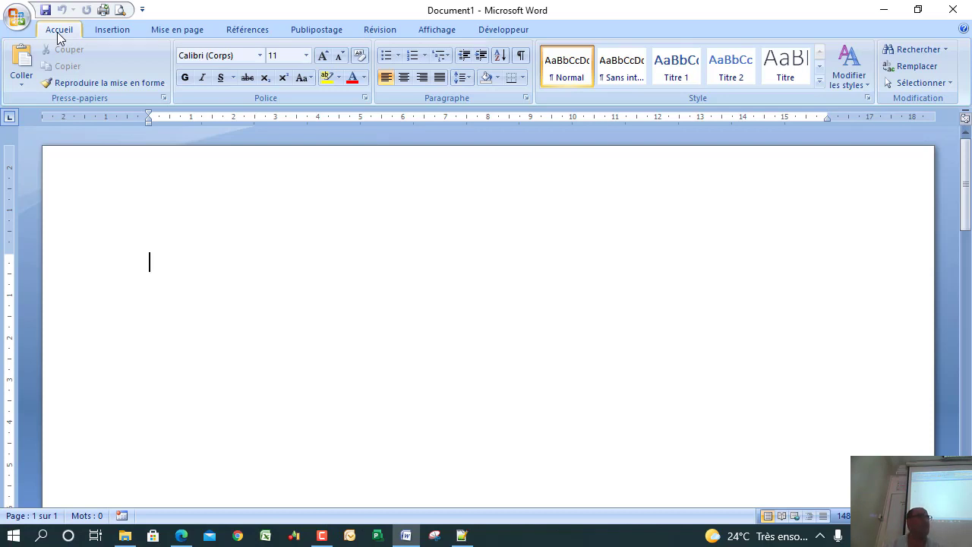
pyautogui.click(106, 30)
pyautogui.click(194, 30)
pyautogui.click(249, 29)
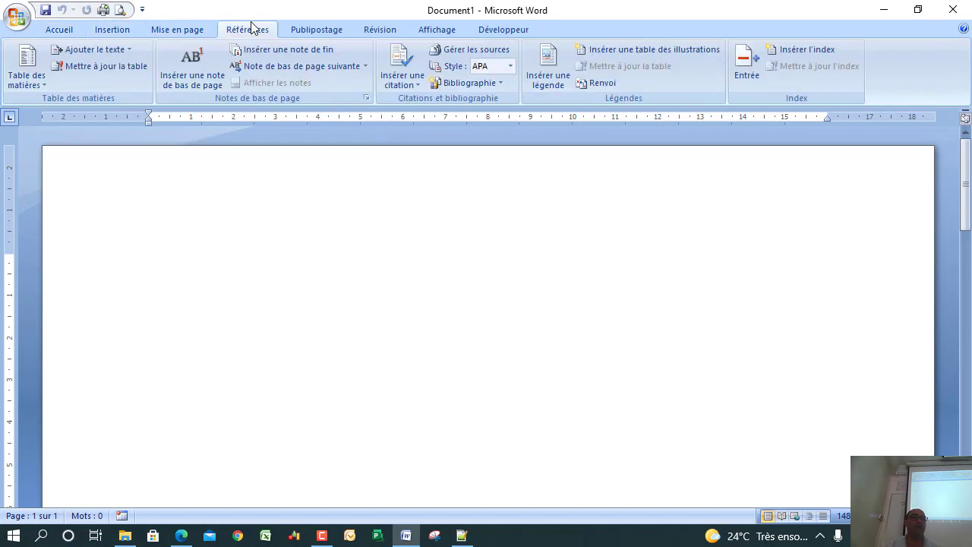
pyautogui.click(317, 30)
pyautogui.click(382, 31)
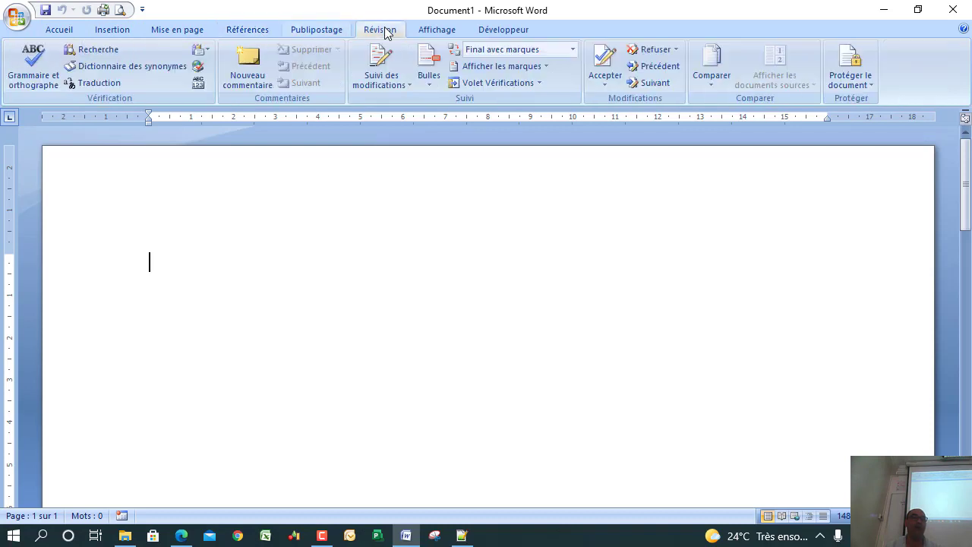
pyautogui.click(437, 30)
pyautogui.click(504, 30)
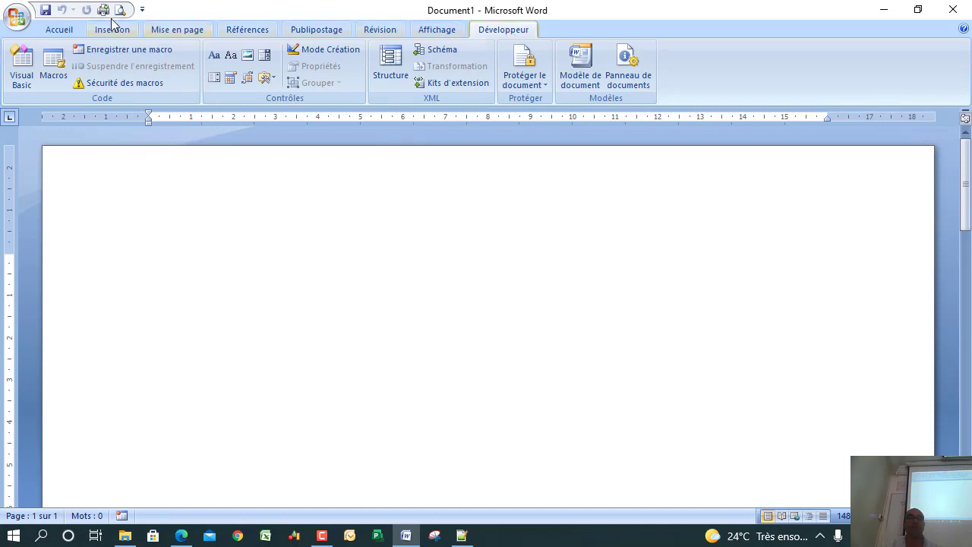
pyautogui.click(17, 21)
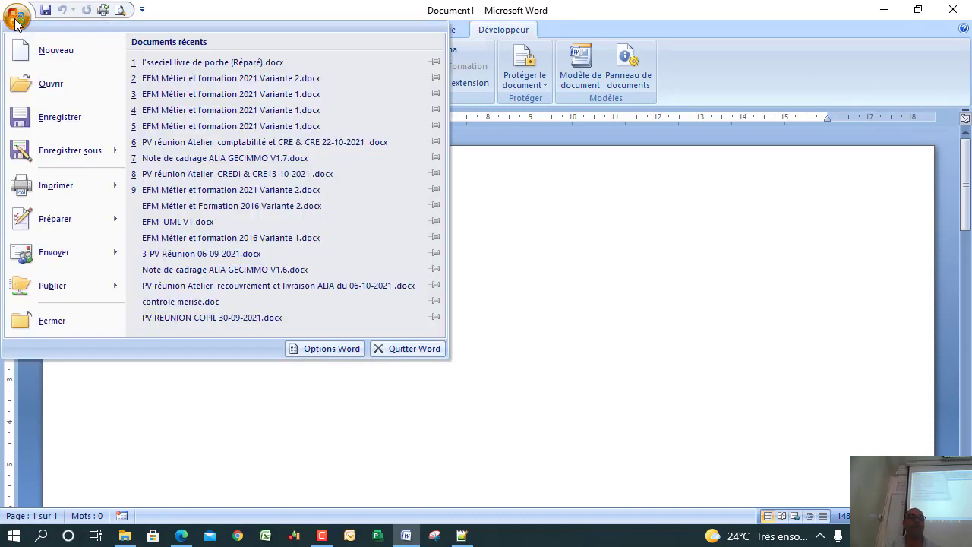
pyautogui.click(558, 262)
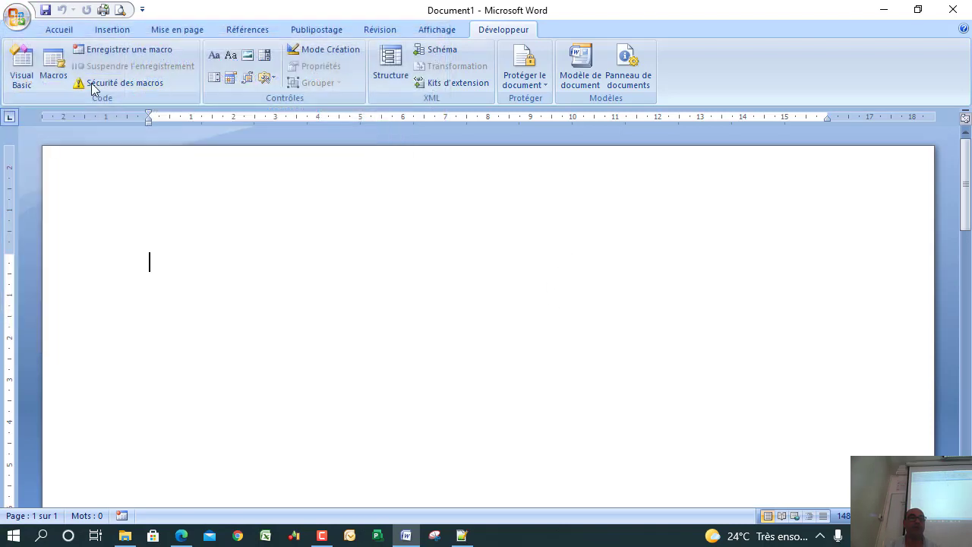
# - Create a new document from the installed template C.V. (Origine) and look over its layout
pyautogui.click(16, 20)
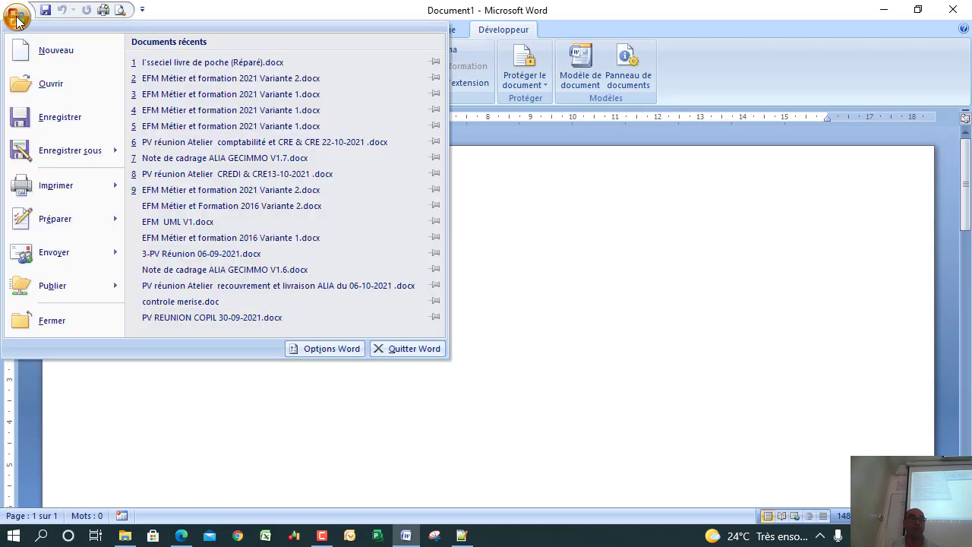
pyautogui.click(46, 48)
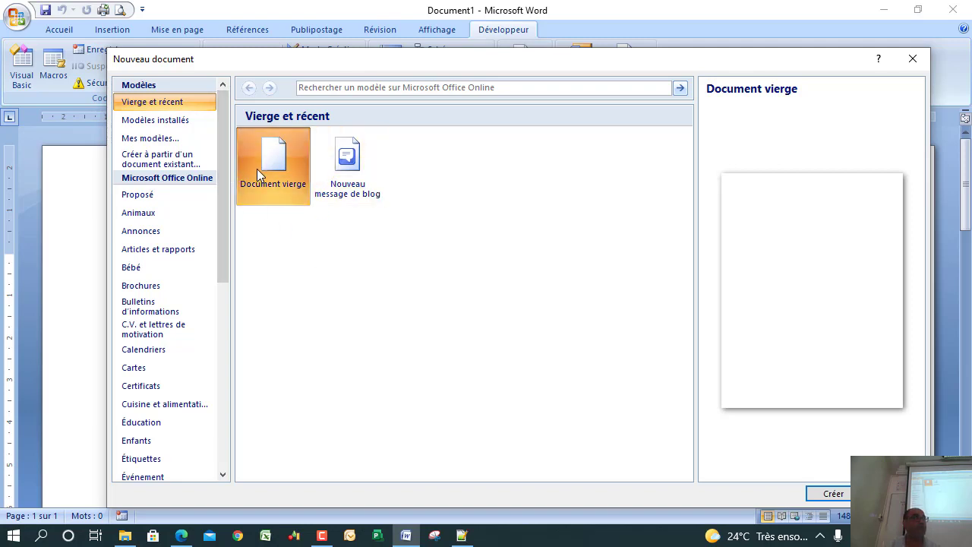
pyautogui.click(159, 120)
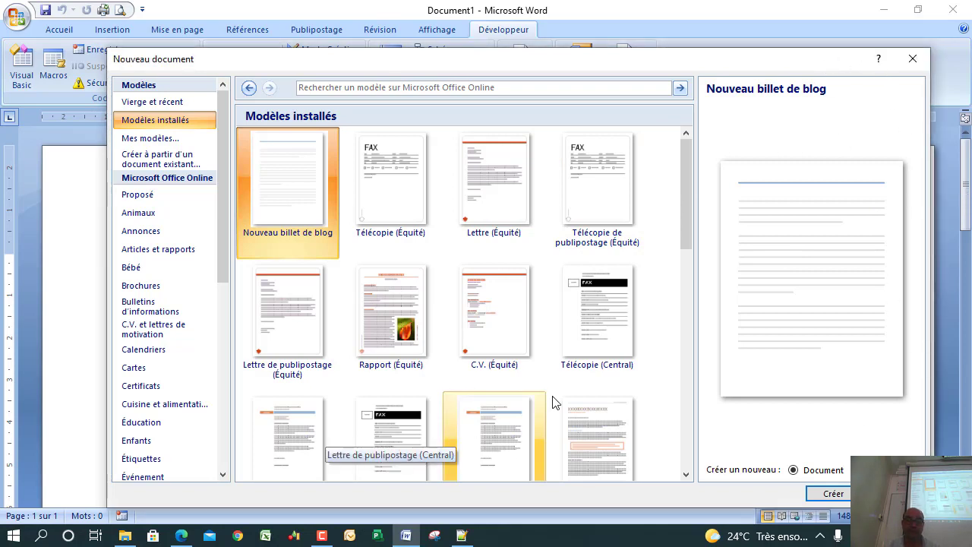
pyautogui.moveTo(685, 199); pyautogui.dragTo(699, 422)
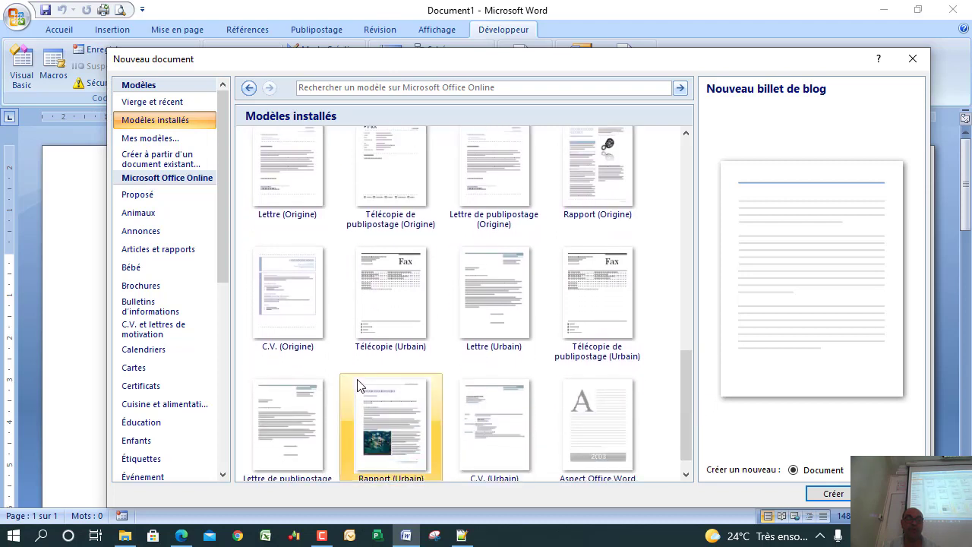
pyautogui.click(271, 302)
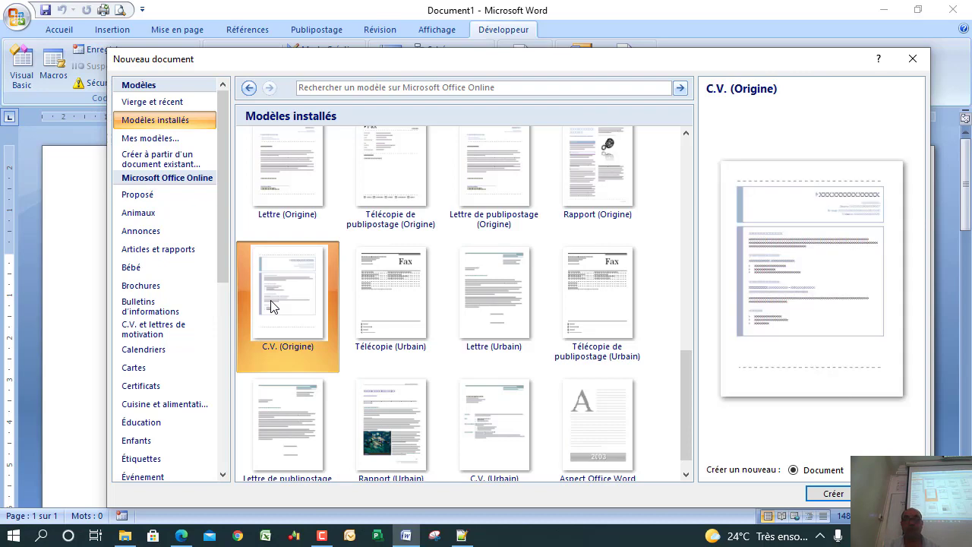
pyautogui.click(833, 495)
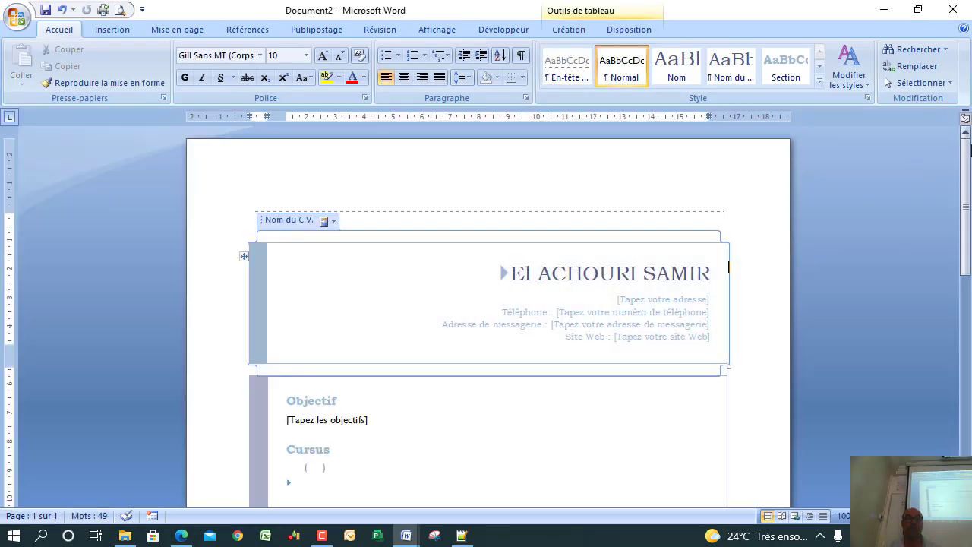
pyautogui.moveTo(966, 162); pyautogui.dragTo(957, 187)
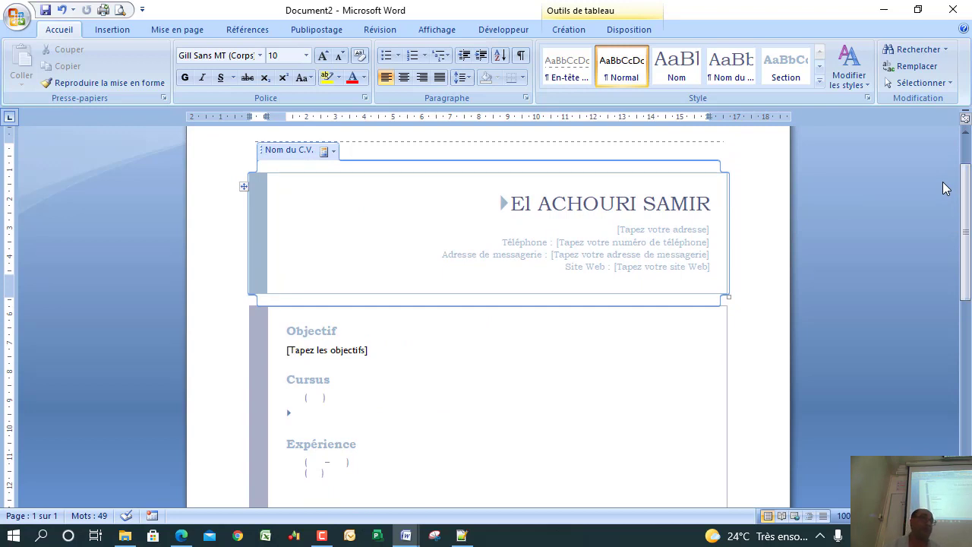
# - Examine the personal templates and the installed templates offered for new documents without creating one
pyautogui.click(16, 23)
pyautogui.click(65, 51)
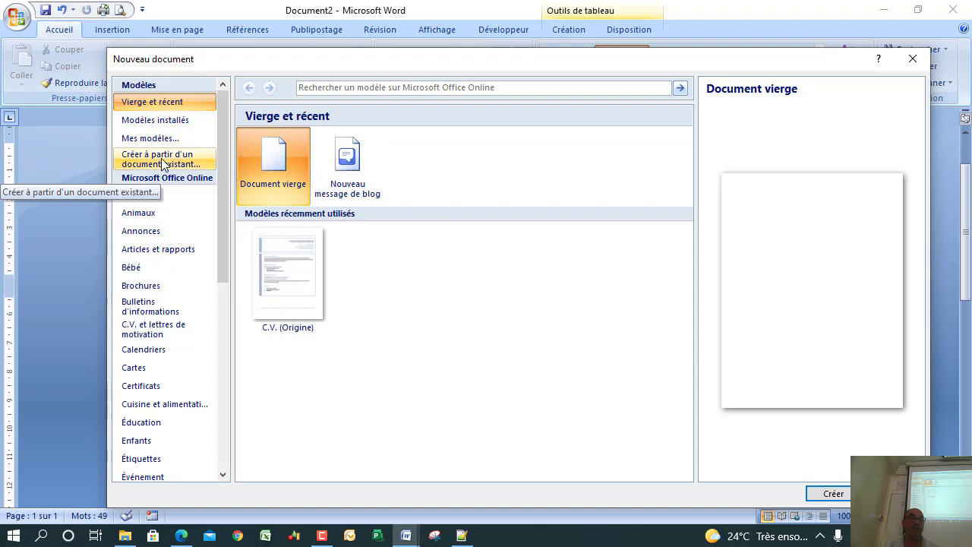
pyautogui.click(156, 137)
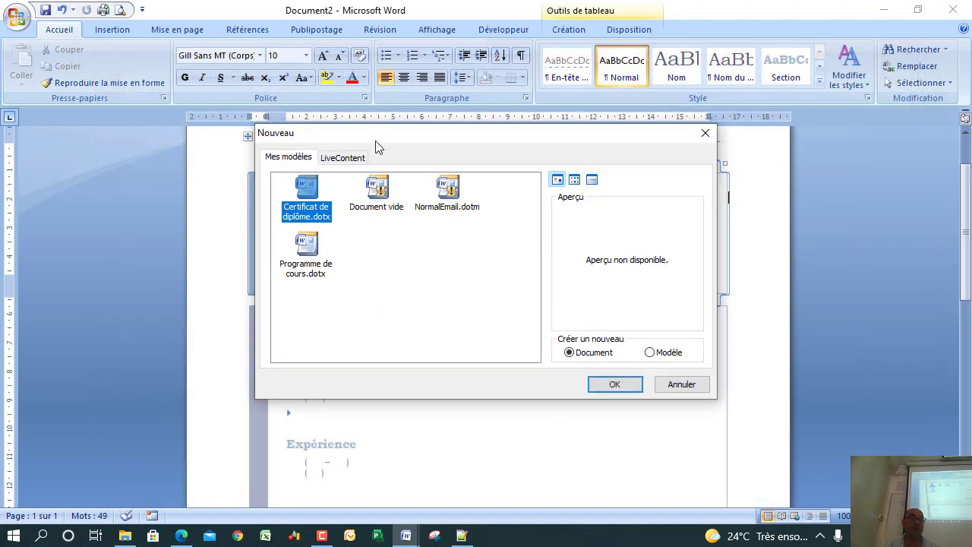
pyautogui.click(705, 135)
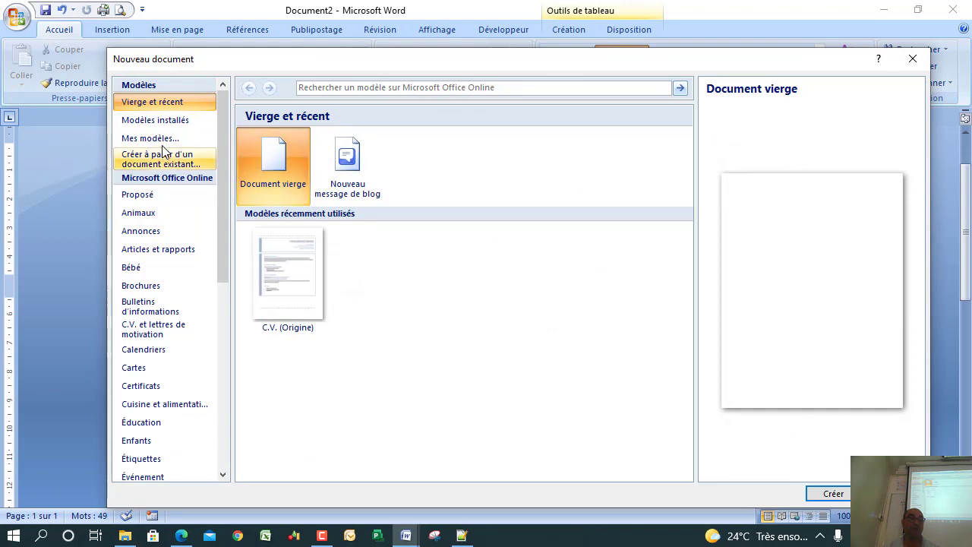
pyautogui.click(160, 120)
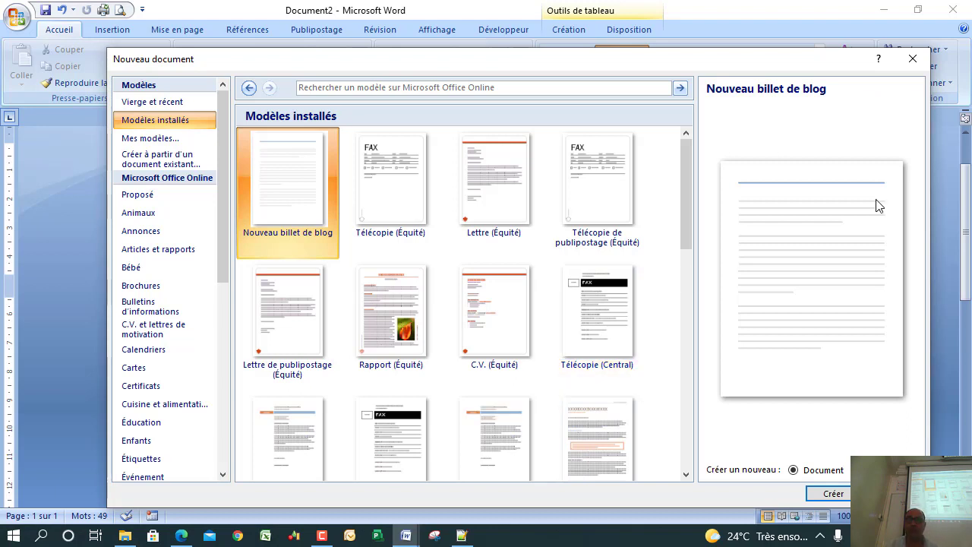
pyautogui.click(912, 60)
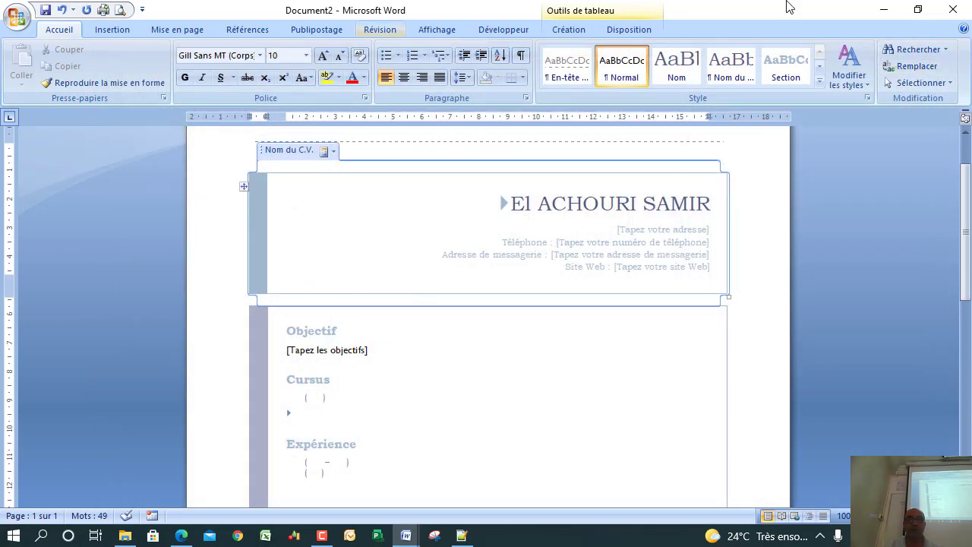
# - Close the C.V. document without saving it
pyautogui.click(954, 9)
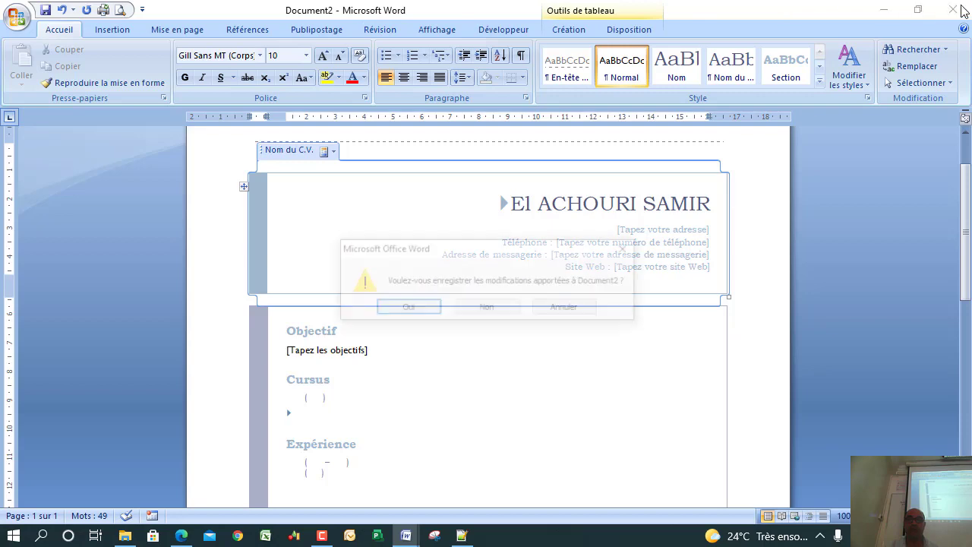
pyautogui.click(414, 310)
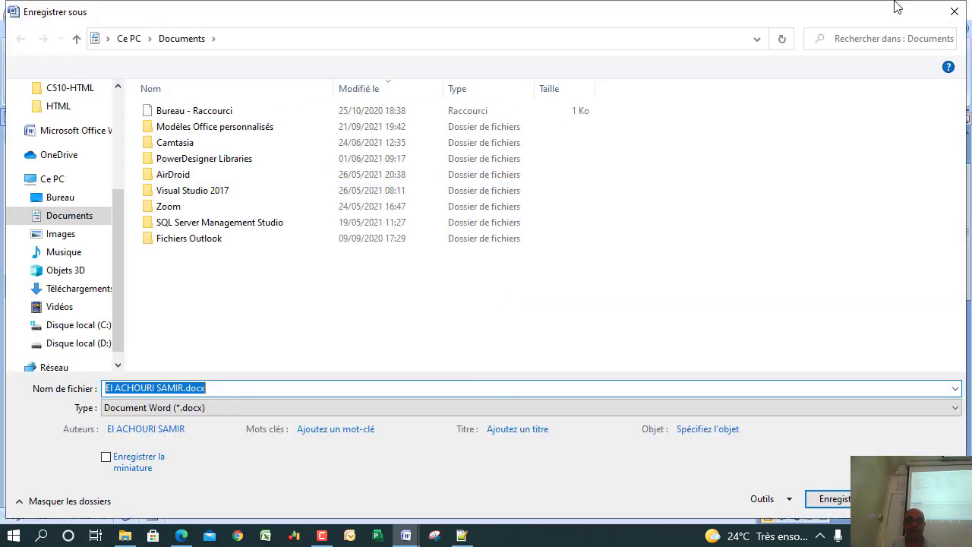
pyautogui.click(955, 11)
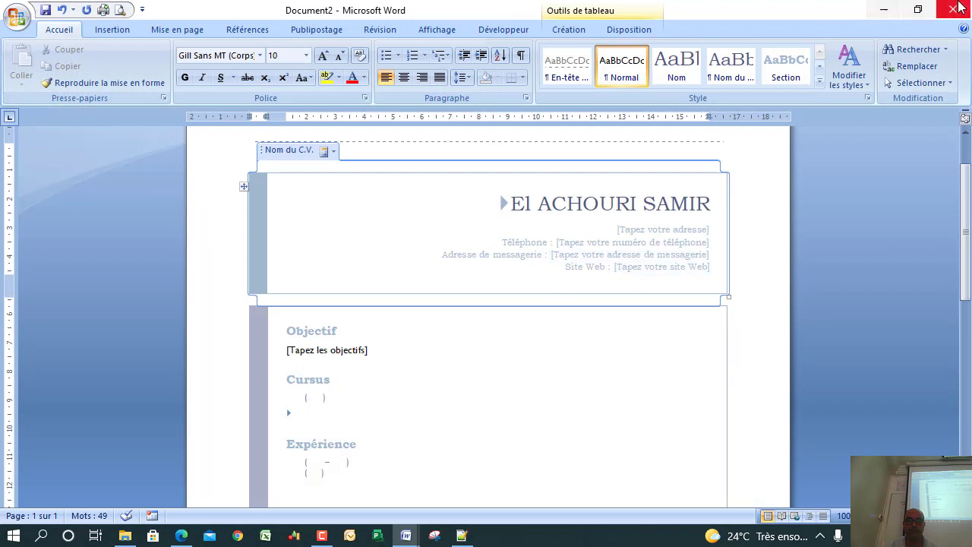
pyautogui.click(955, 9)
pyautogui.click(489, 306)
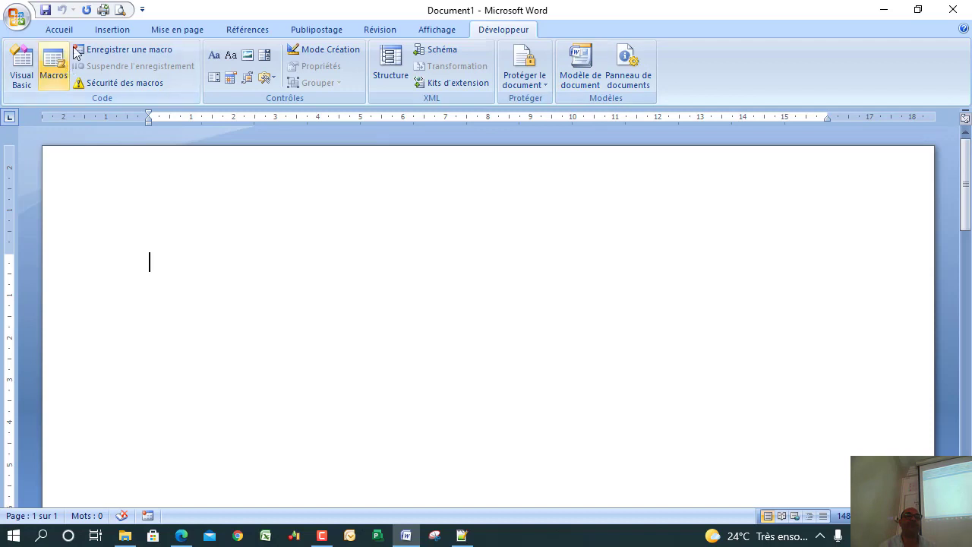
# - Insert a table of three columns and eight rows in the blank document
pyautogui.click(114, 28)
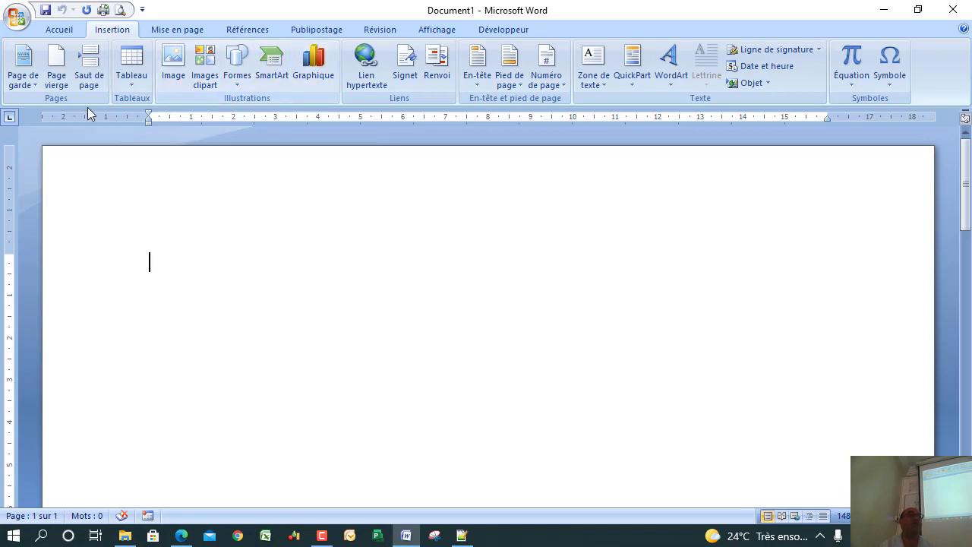
pyautogui.click(132, 61)
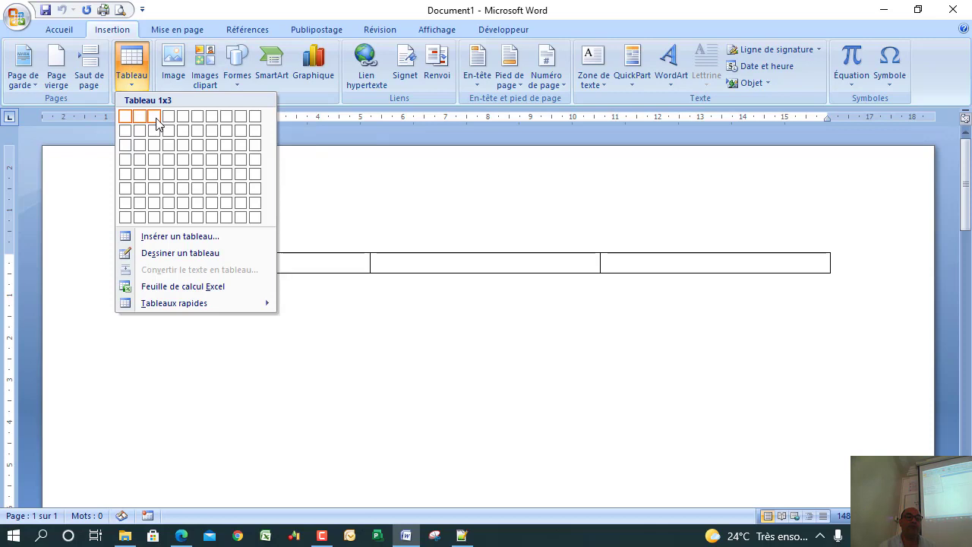
pyautogui.click(154, 219)
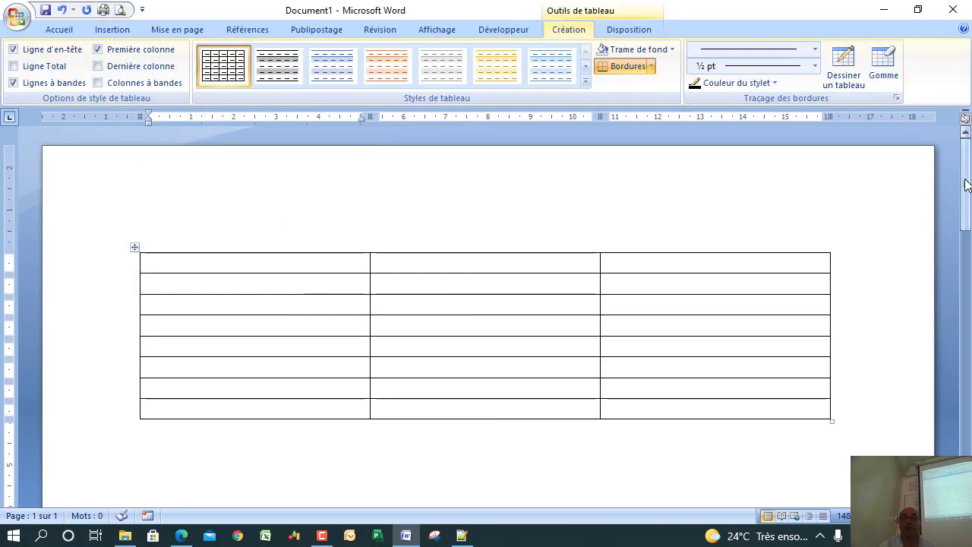
# - Select the whole three-column table and delete it from the page
pyautogui.scroll(-2, 969, 186)
pyautogui.click(135, 171)
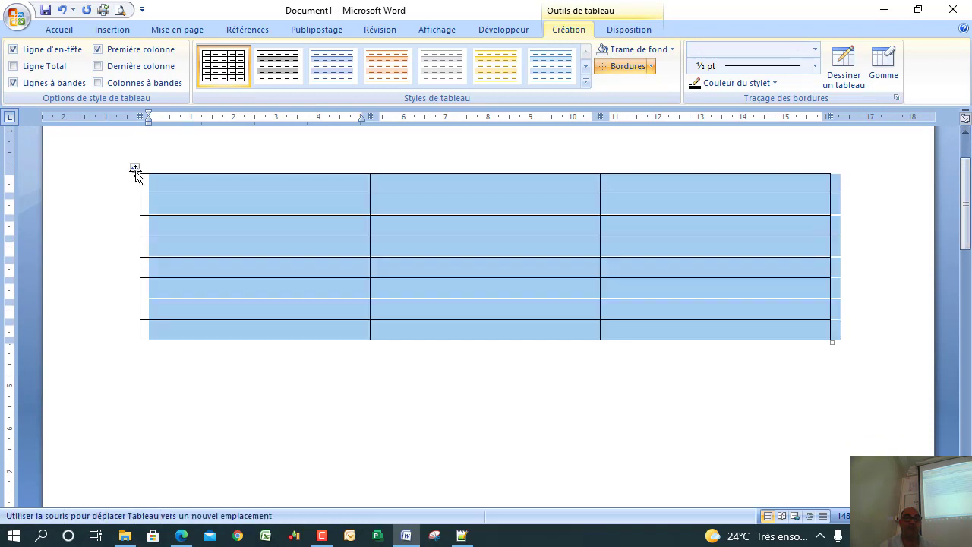
pyautogui.click(135, 171)
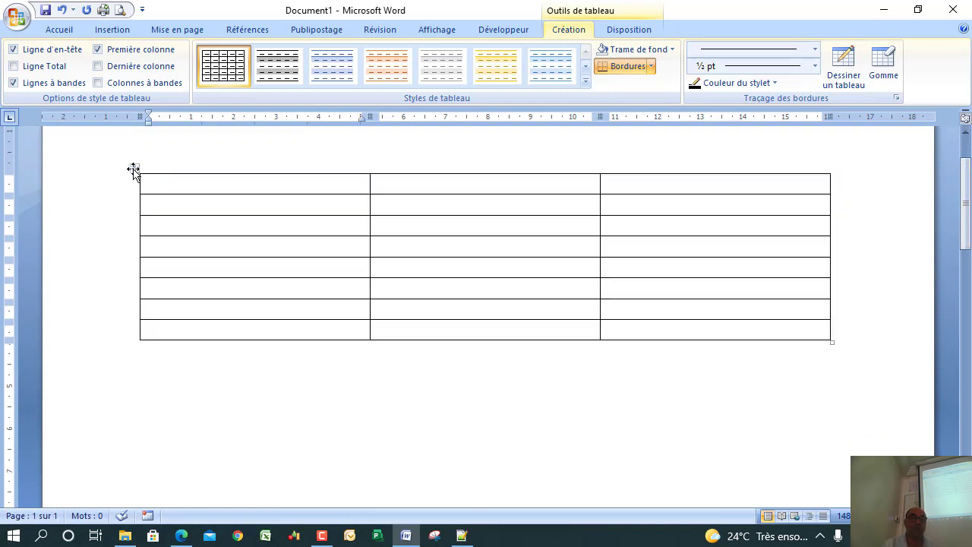
pyautogui.click(133, 169)
pyautogui.press('BackSpace')
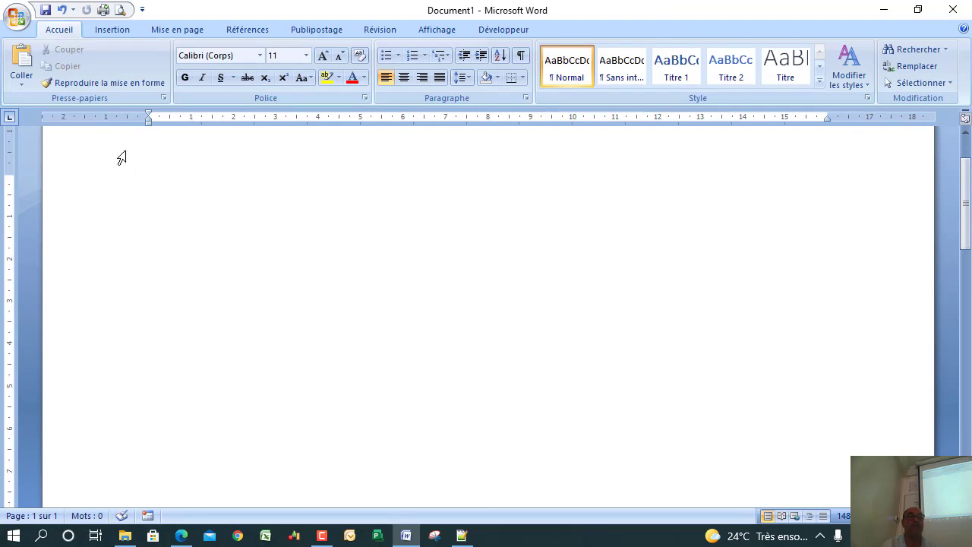
# - Insert a table of two columns and three rows at the top of the blank page
pyautogui.click(118, 31)
pyautogui.click(133, 70)
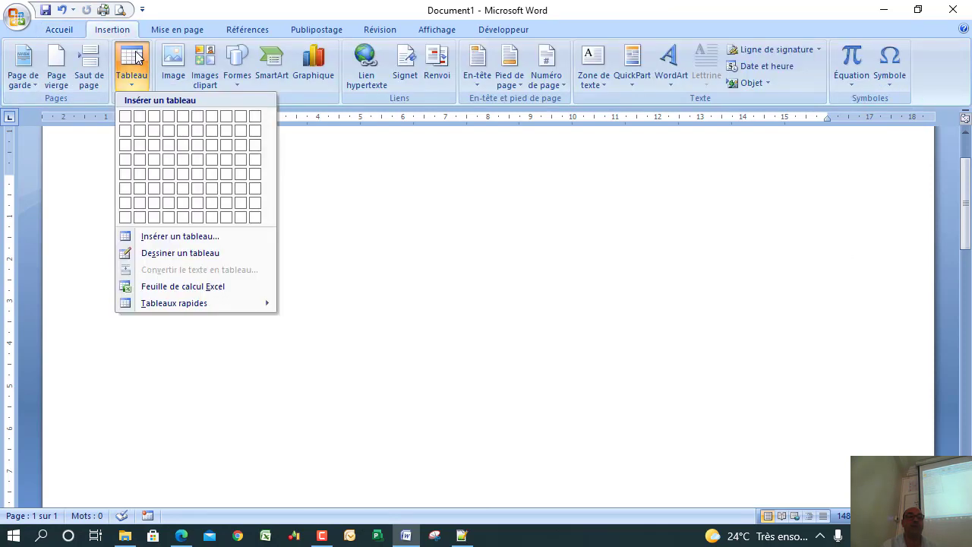
pyautogui.click(140, 149)
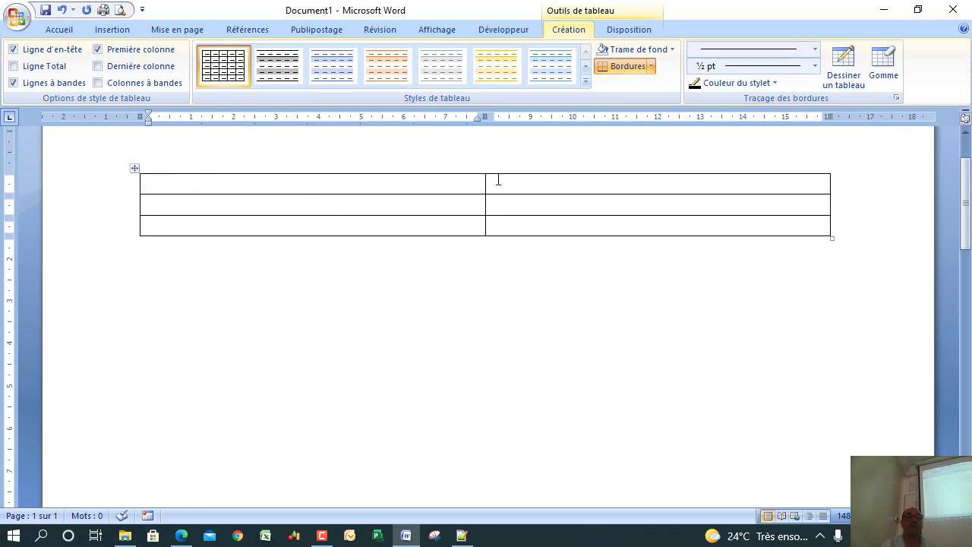
# - Narrow the table's first column to about 3.7 cm and heighten its three rows to about 2.5, 2.8 and 6.2 cm
pyautogui.moveTo(484, 185); pyautogui.dragTo(297, 218)
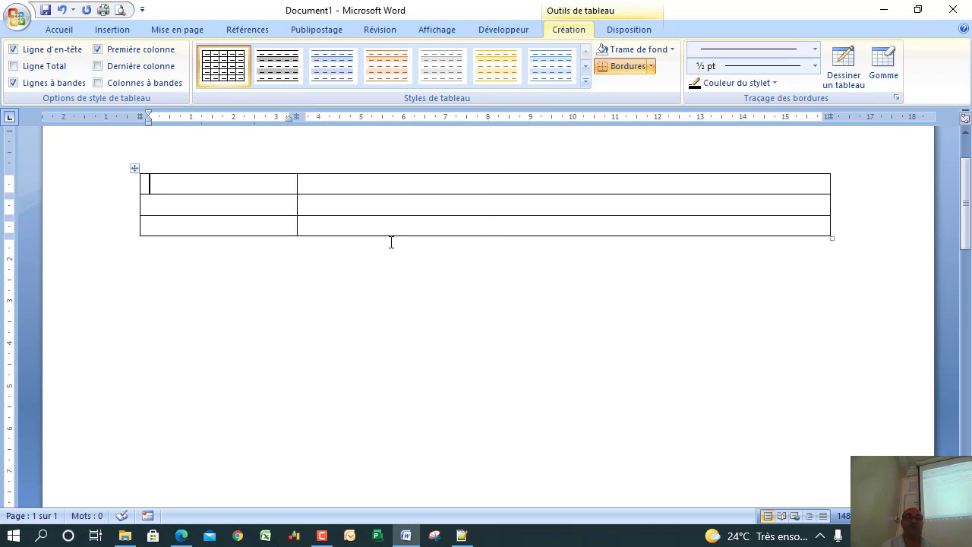
pyautogui.moveTo(392, 237); pyautogui.dragTo(414, 481)
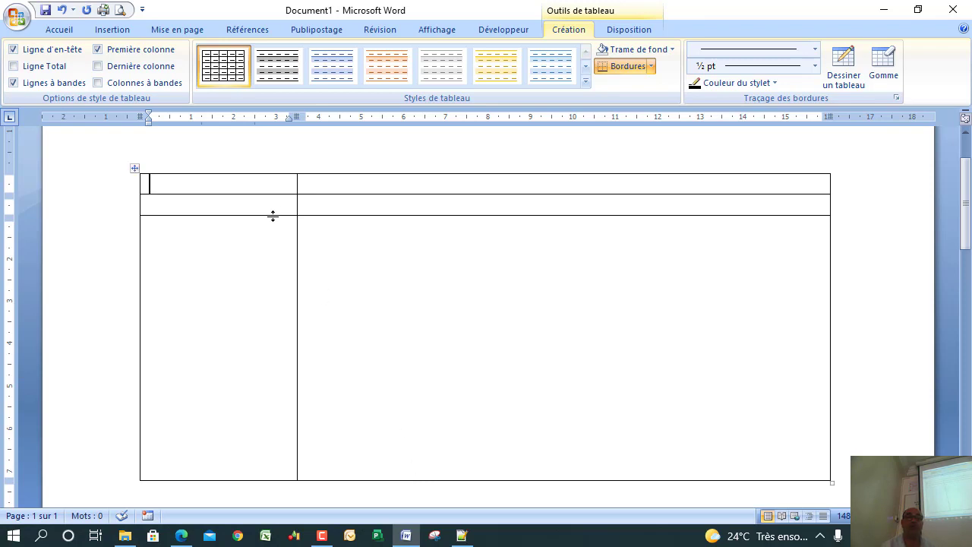
pyautogui.moveTo(273, 217); pyautogui.dragTo(281, 312)
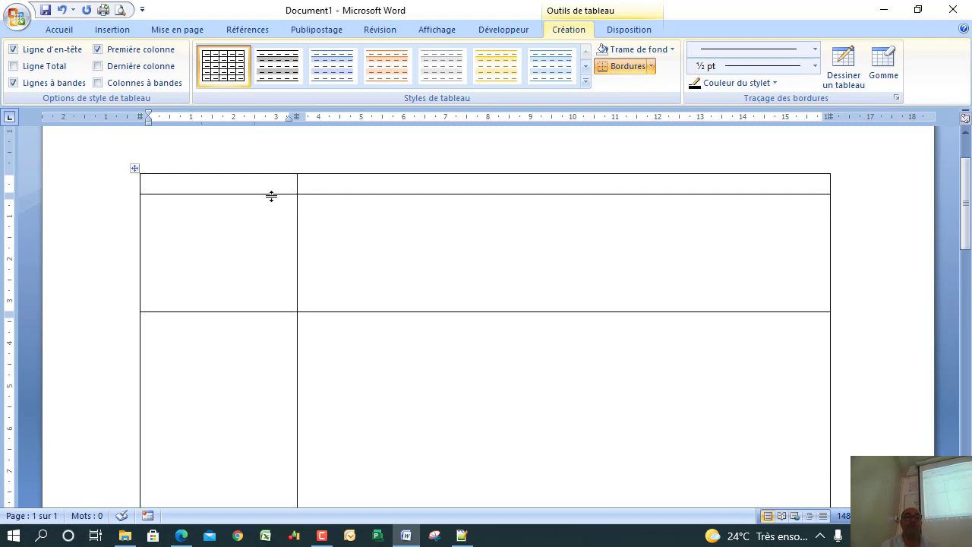
pyautogui.moveTo(291, 194); pyautogui.dragTo(289, 279)
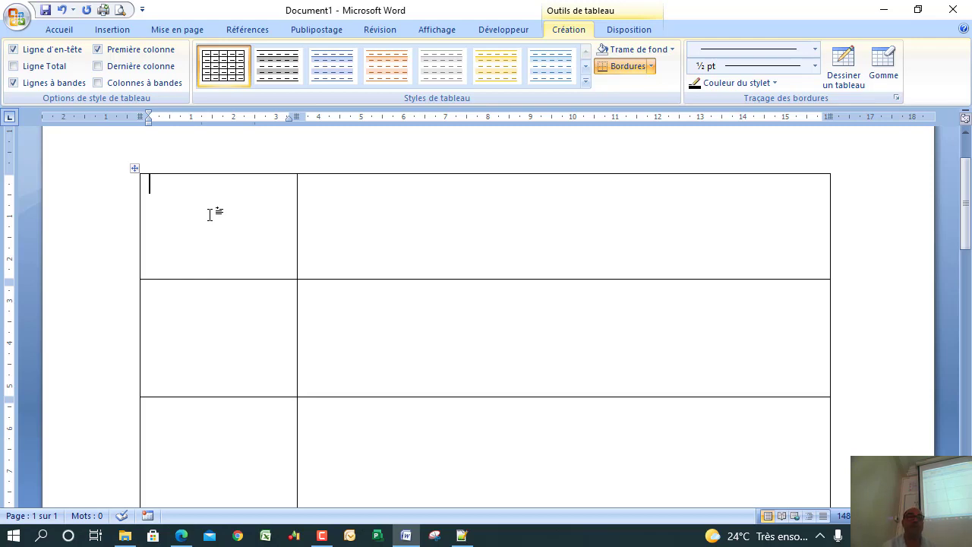
# - Insert the picture "photo paris.PNG" from the Bureau folder into the table's first cell
pyautogui.click(111, 30)
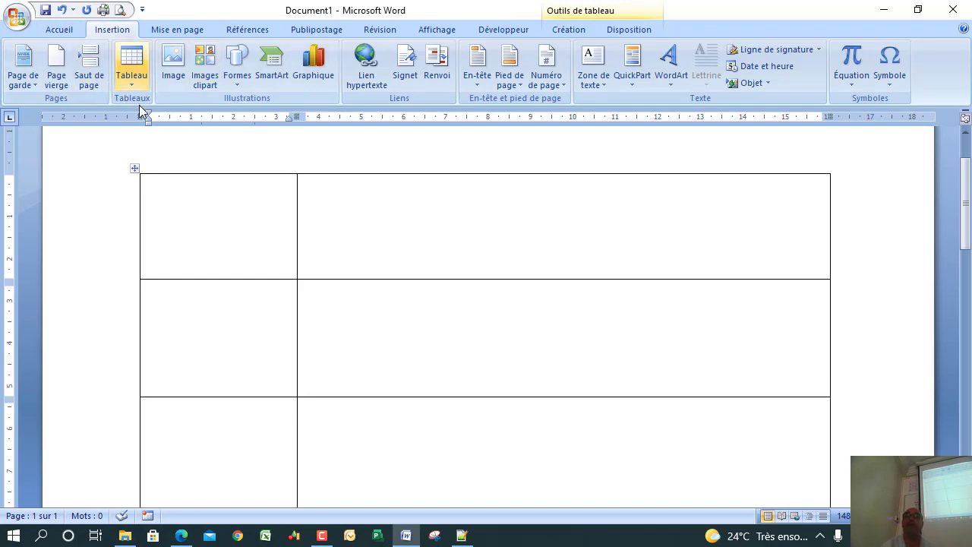
pyautogui.click(173, 83)
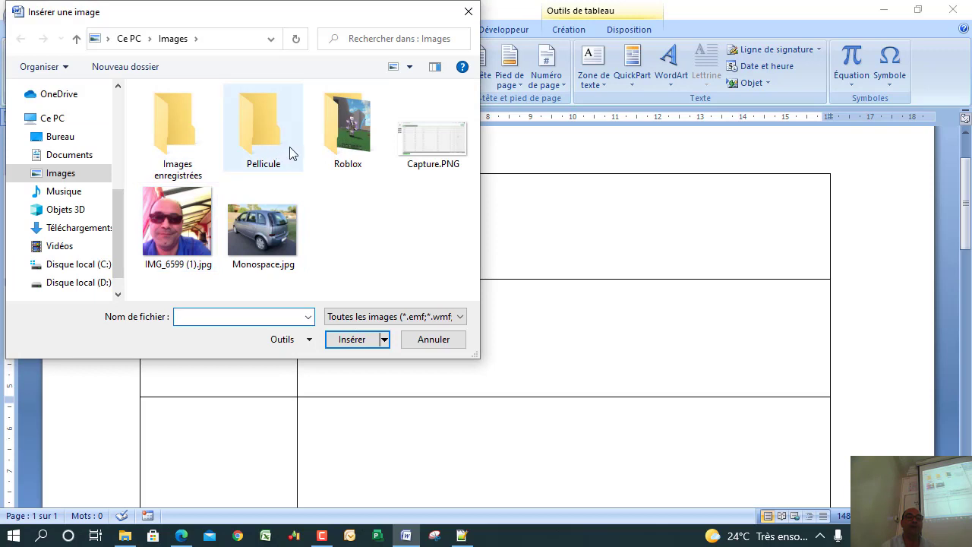
pyautogui.click(337, 135)
pyautogui.click(186, 131)
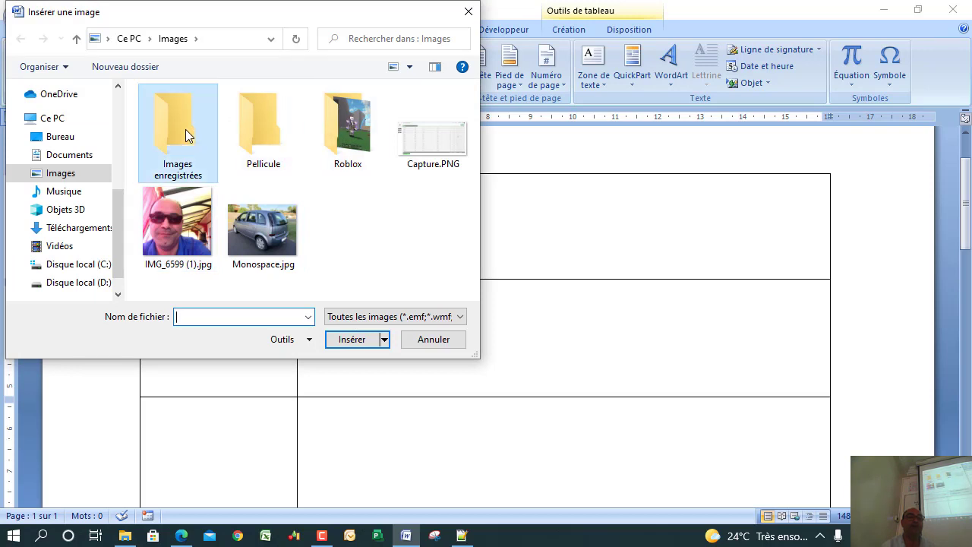
pyautogui.doubleClick(189, 135)
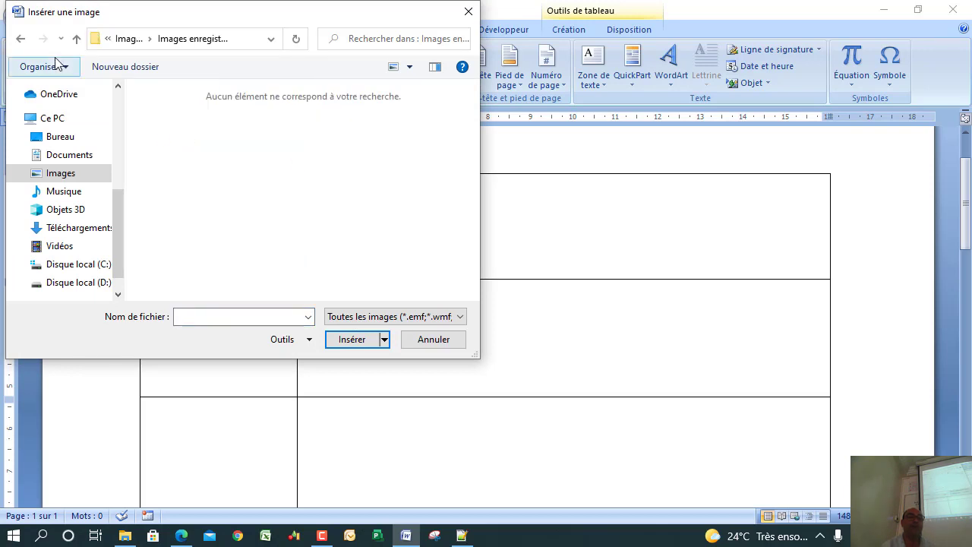
pyautogui.click(76, 42)
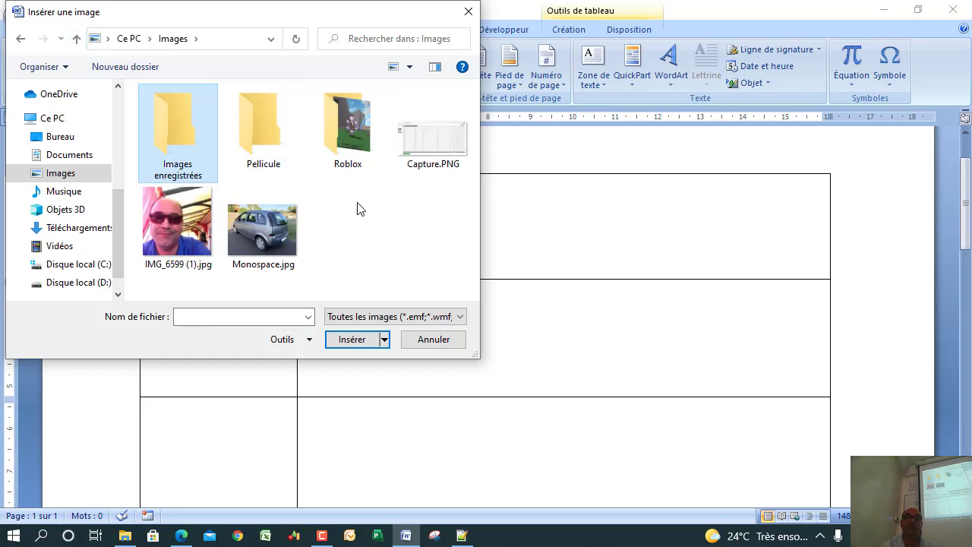
pyautogui.click(77, 39)
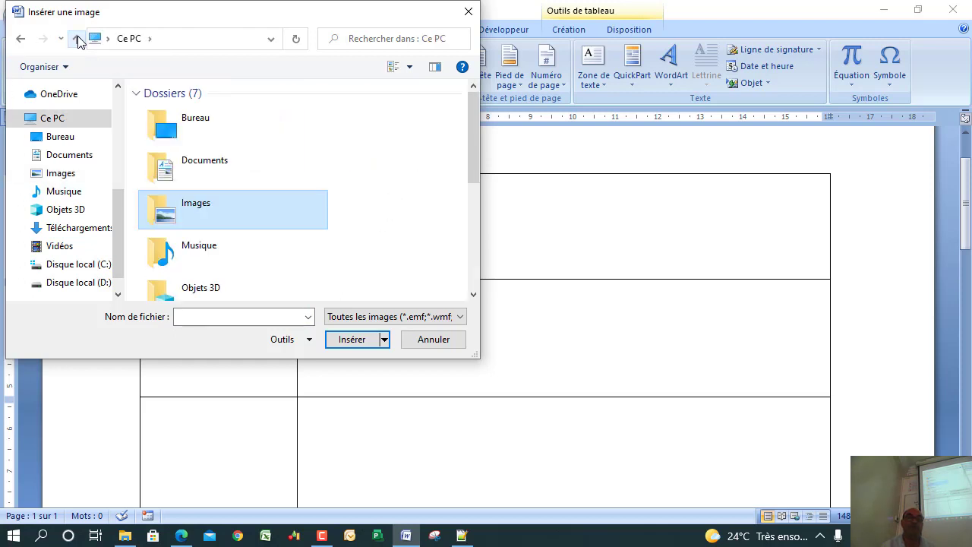
pyautogui.doubleClick(205, 124)
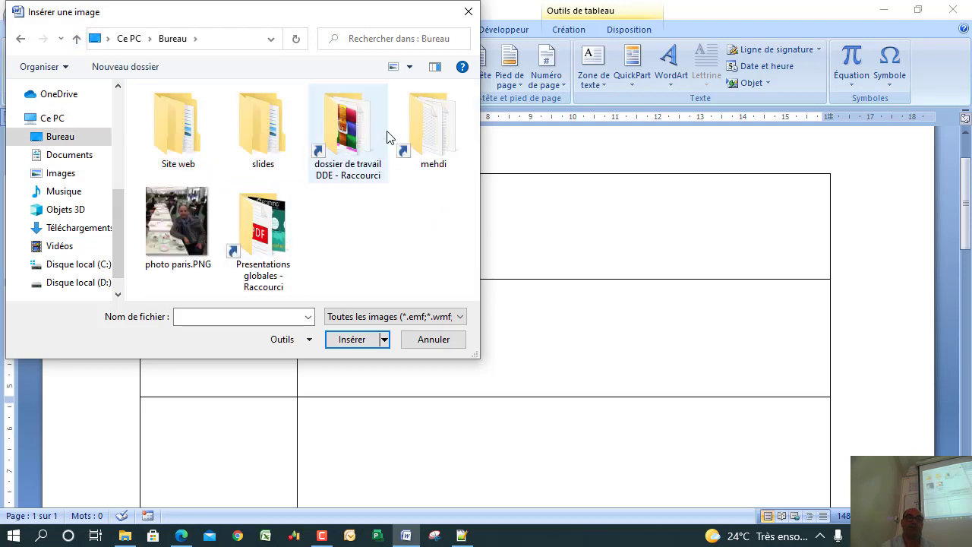
pyautogui.doubleClick(168, 218)
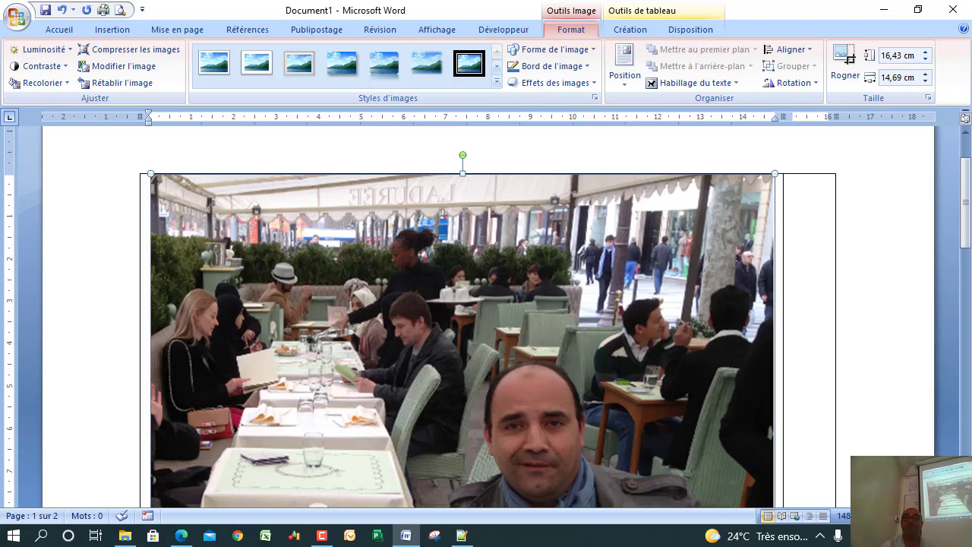
# - Try squashing the photo to 11.15 cm high and 5.87 cm wide without keeping its proportions, and undo both size changes
pyautogui.moveTo(967, 201)
pyautogui.mouseDown()
pyautogui.moveTo(964, 258)
pyautogui.moveTo(962, 186)
pyautogui.mouseUp()
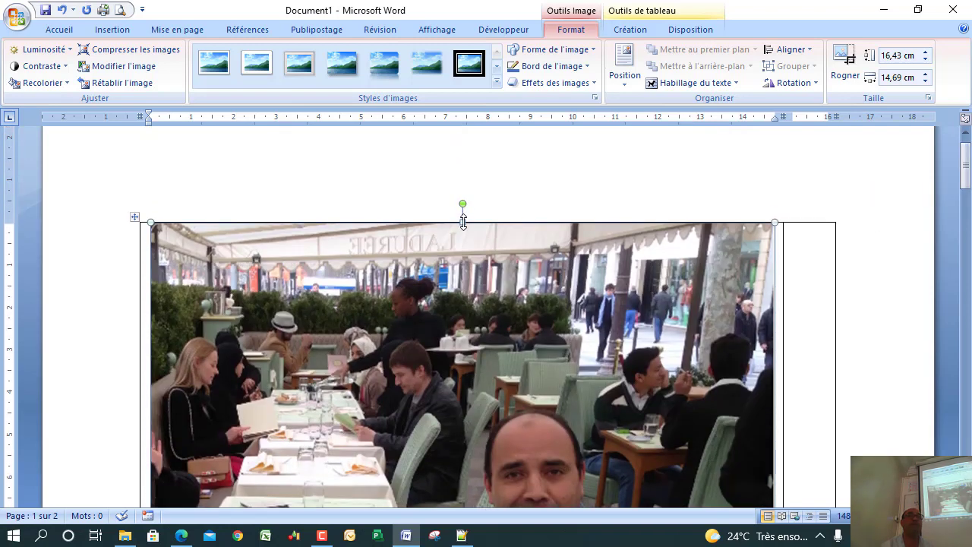
pyautogui.moveTo(463, 221); pyautogui.dragTo(495, 446)
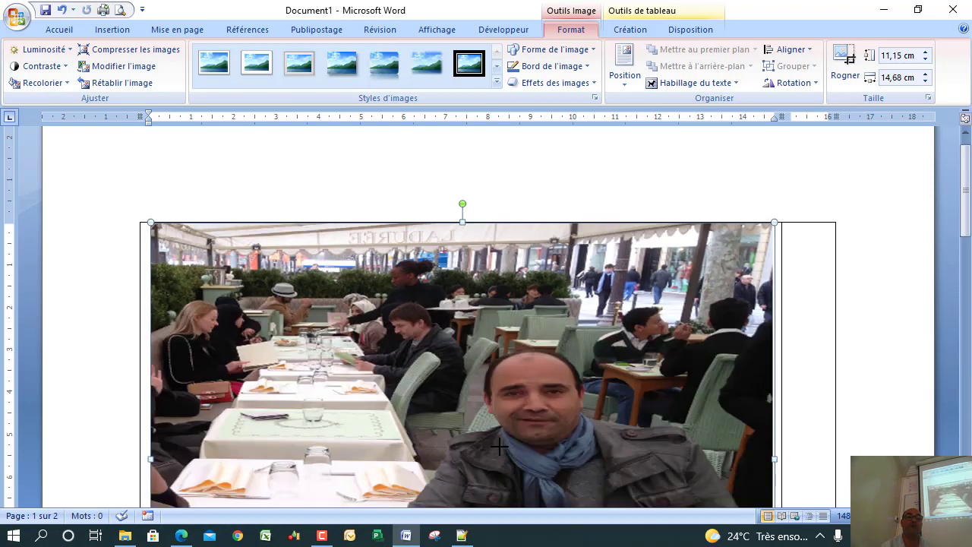
pyautogui.moveTo(966, 170); pyautogui.dragTo(968, 209)
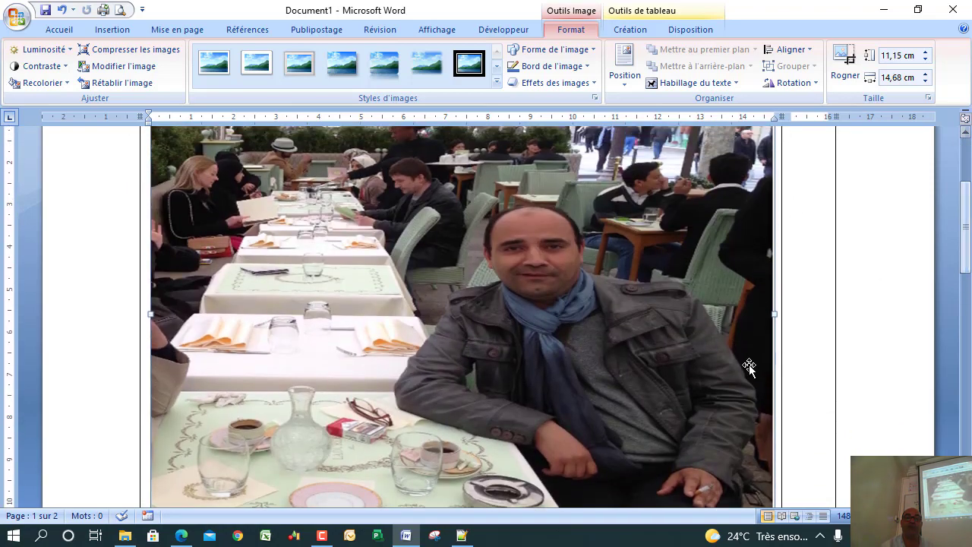
pyautogui.moveTo(775, 314); pyautogui.dragTo(403, 328)
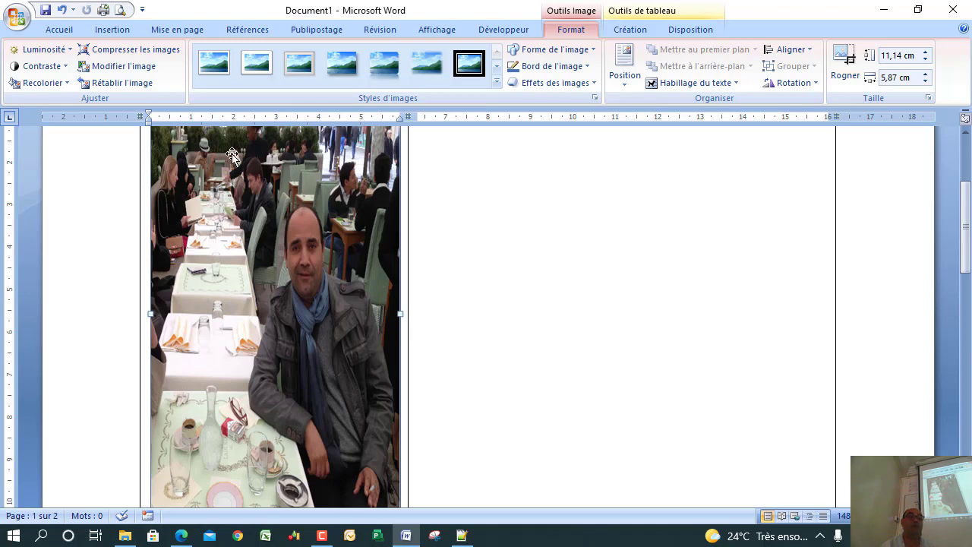
pyautogui.click(63, 11)
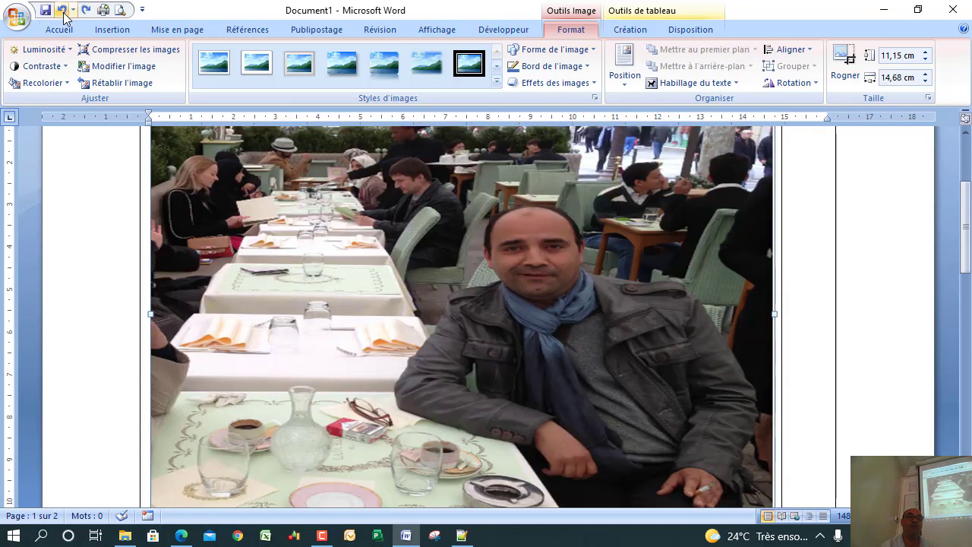
pyautogui.click(63, 11)
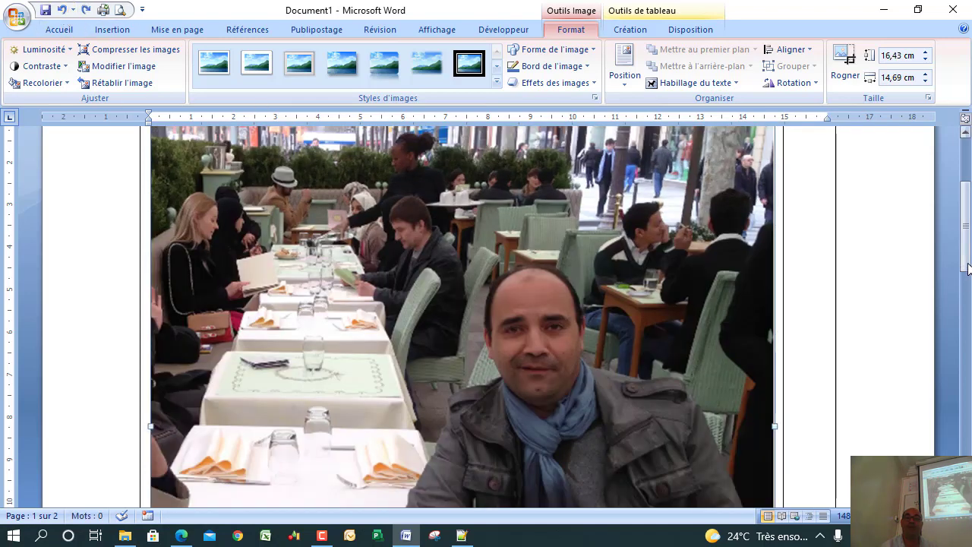
# - Shrink the photo proportionally from its corner to about 2.6 cm high and 2.33 cm wide
pyautogui.moveTo(968, 268)
pyautogui.mouseDown()
pyautogui.moveTo(967, 292)
pyautogui.moveTo(967, 254)
pyautogui.mouseUp()
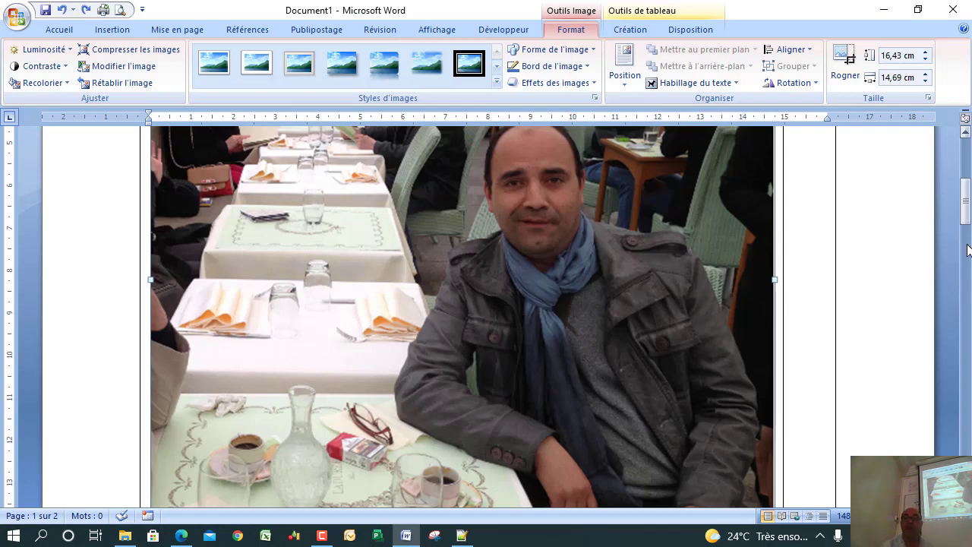
pyautogui.moveTo(965, 220); pyautogui.dragTo(964, 248)
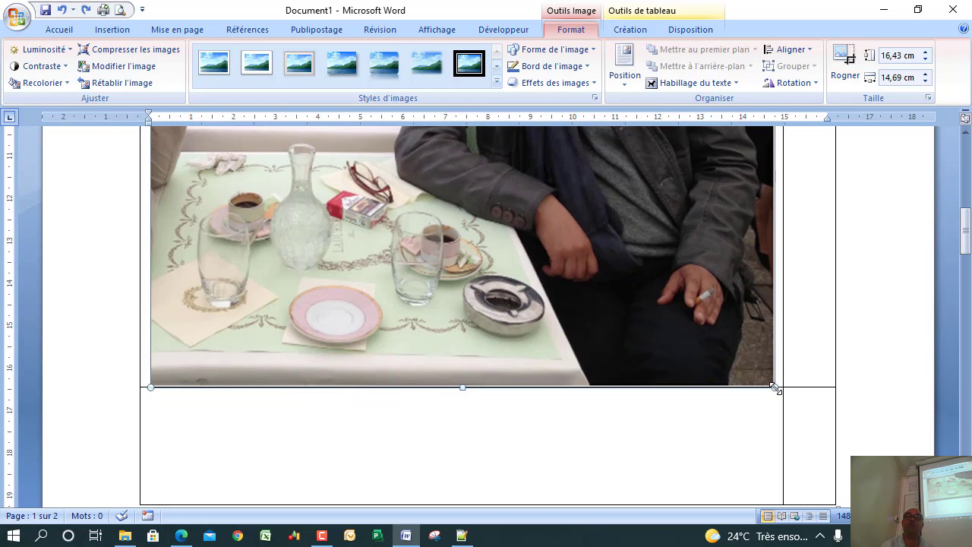
pyautogui.moveTo(775, 387); pyautogui.dragTo(601, 193)
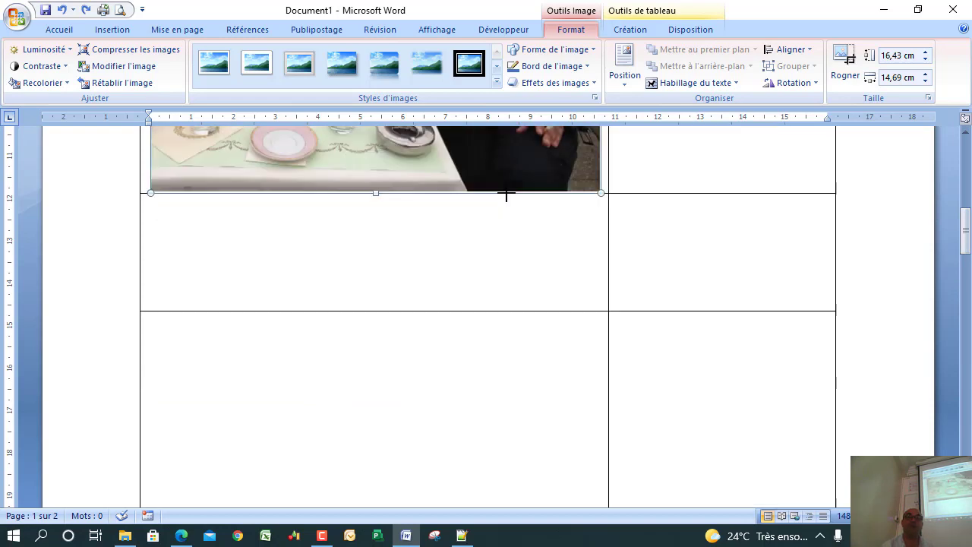
pyautogui.moveTo(966, 327); pyautogui.dragTo(964, 257)
pyautogui.moveTo(601, 479); pyautogui.dragTo(356, 243)
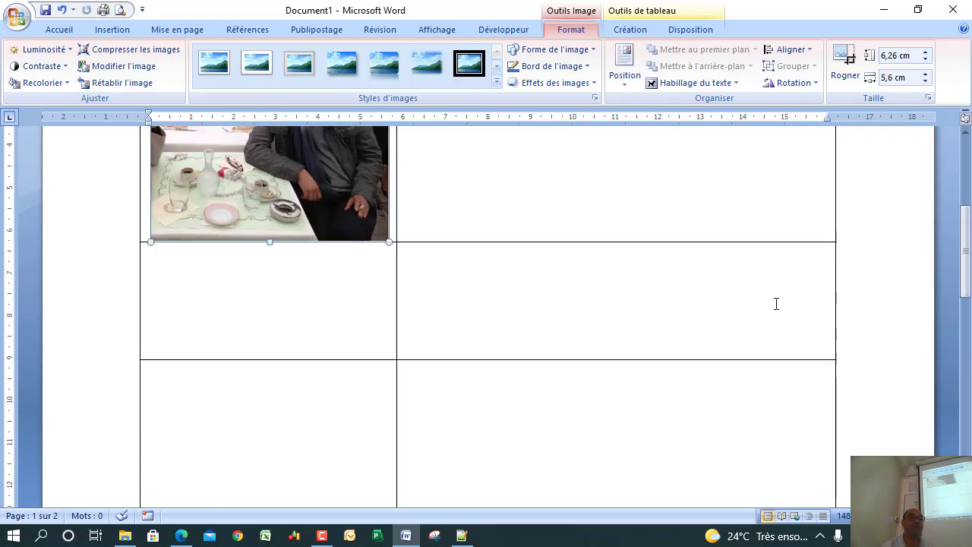
pyautogui.moveTo(964, 232); pyautogui.dragTo(955, 190)
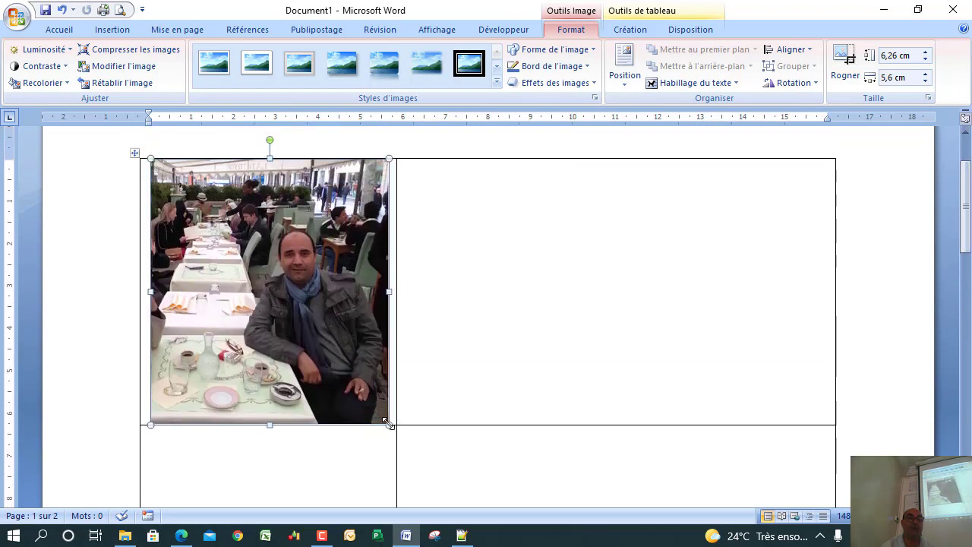
pyautogui.moveTo(389, 424); pyautogui.dragTo(250, 253)
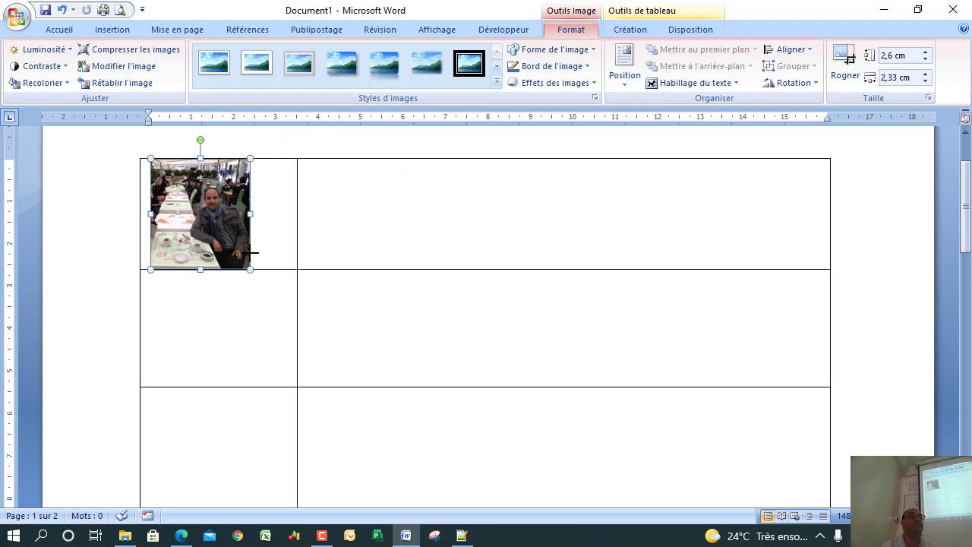
# - Compare the picture and table tools offered when the photo or the neighbouring empty cell is selected
pyautogui.click(390, 243)
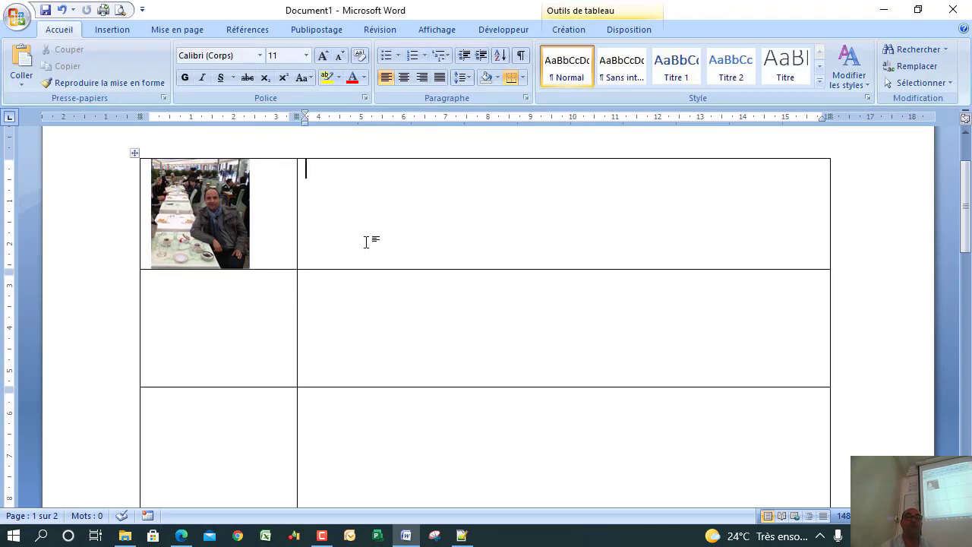
pyautogui.click(208, 209)
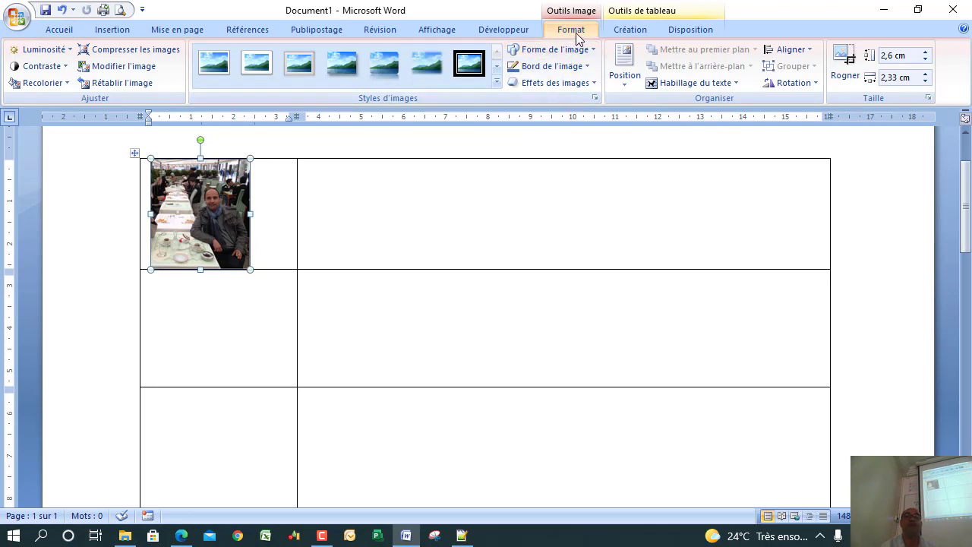
pyautogui.click(589, 203)
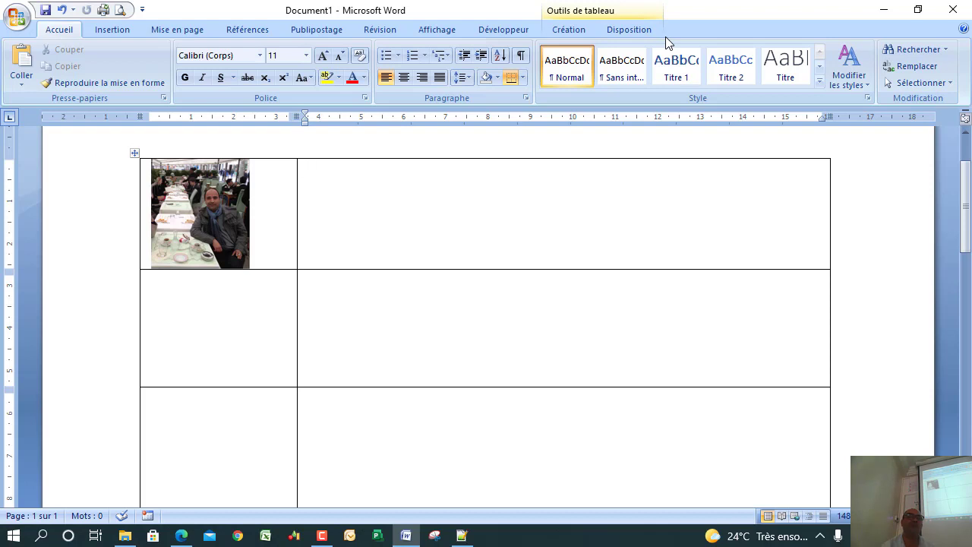
pyautogui.doubleClick(191, 195)
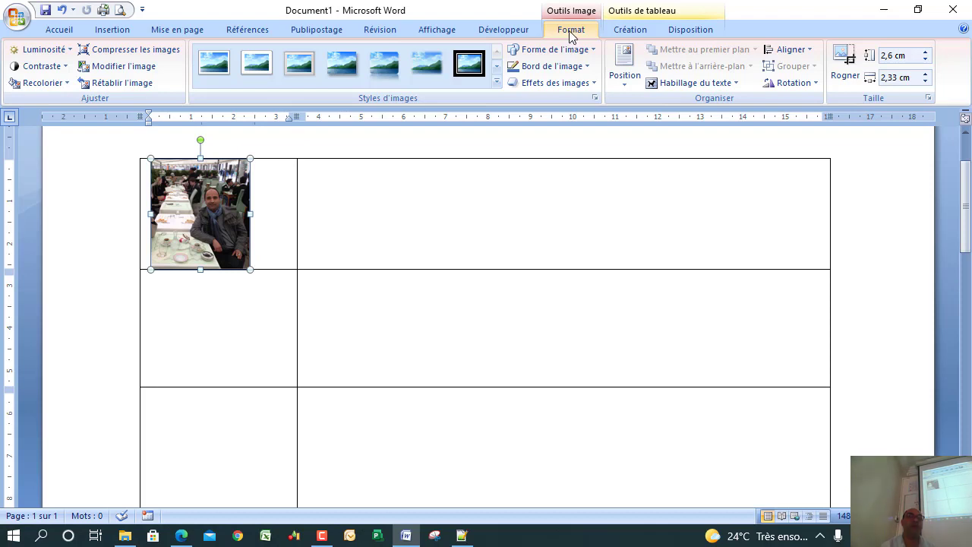
pyautogui.click(628, 32)
pyautogui.click(685, 33)
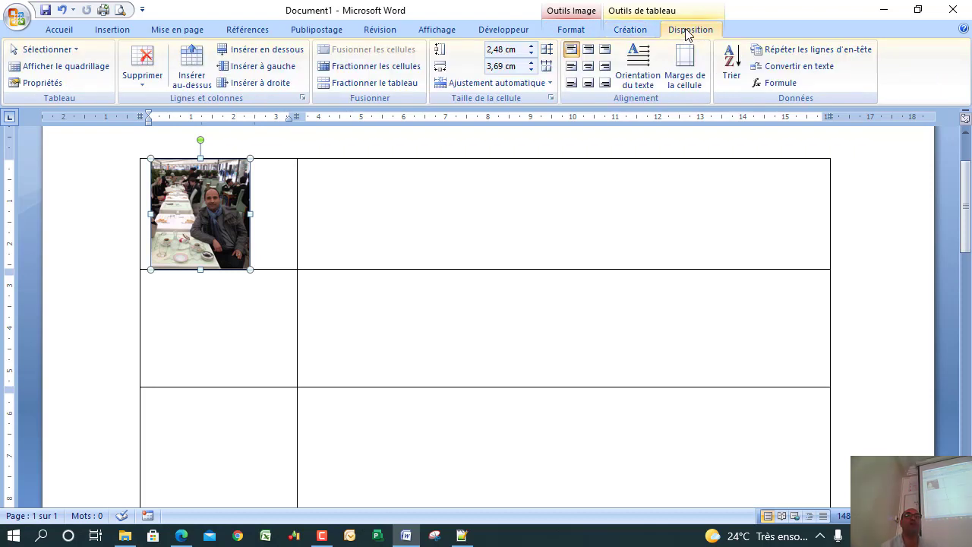
pyautogui.click(440, 226)
# - Enlarge the photo in the first cell to a width of 3.5 cm, keeping its proportions
pyautogui.click(186, 225)
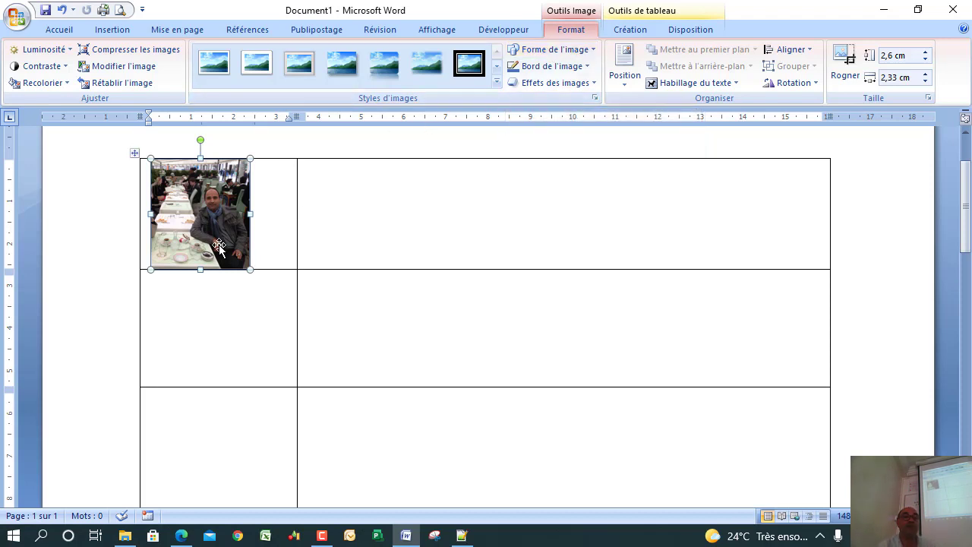
pyautogui.click(928, 74)
pyautogui.click(928, 74)
pyautogui.click(928, 74)
pyautogui.click(928, 73)
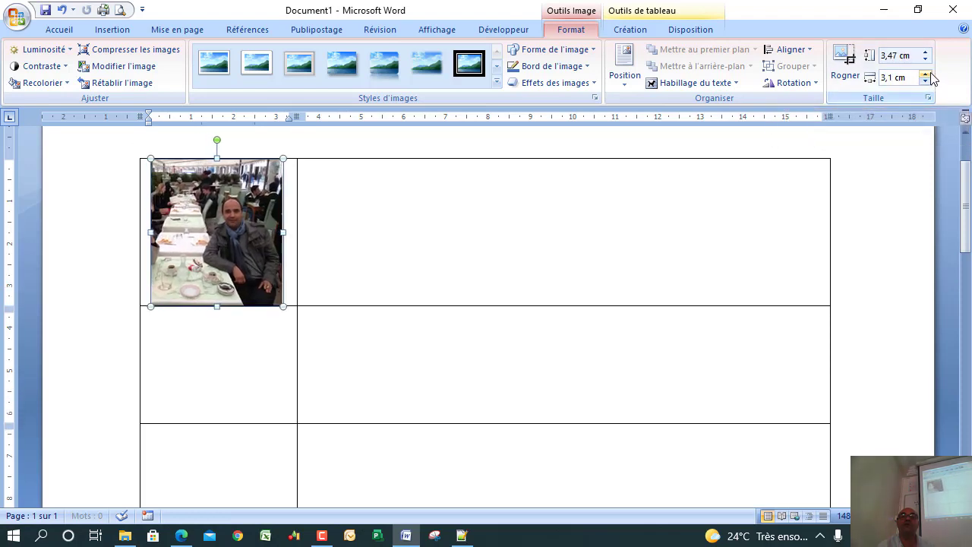
pyautogui.click(928, 73)
pyautogui.click(928, 74)
pyautogui.click(928, 74)
pyautogui.click(928, 73)
pyautogui.click(928, 73)
pyautogui.click(928, 74)
pyautogui.click(928, 74)
pyautogui.click(928, 74)
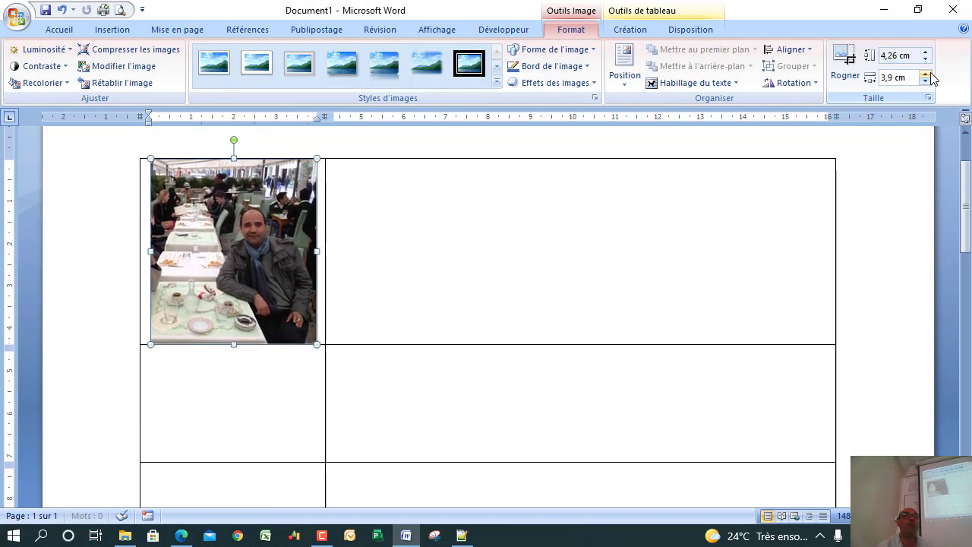
pyautogui.click(928, 74)
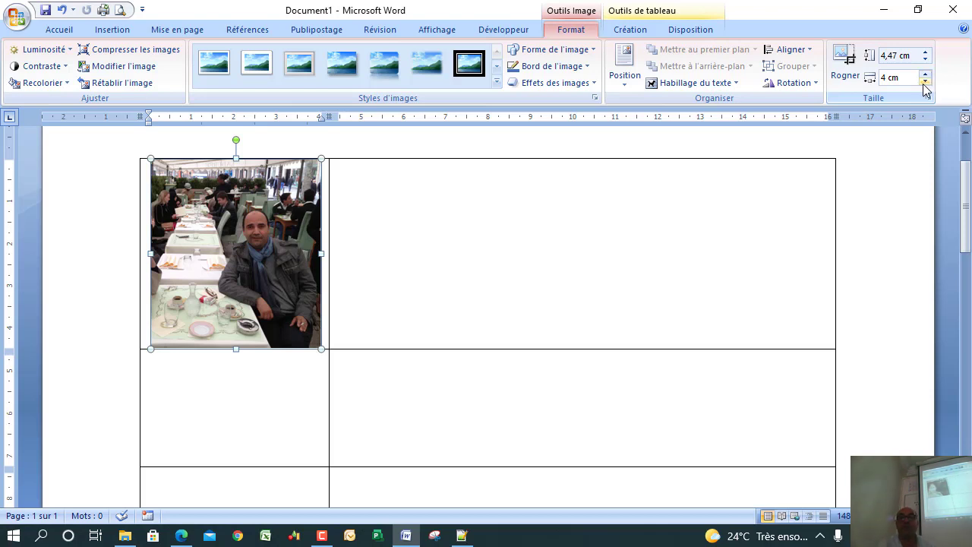
pyautogui.click(925, 82)
pyautogui.click(925, 82)
pyautogui.click(925, 82)
pyautogui.click(925, 82)
pyautogui.click(925, 82)
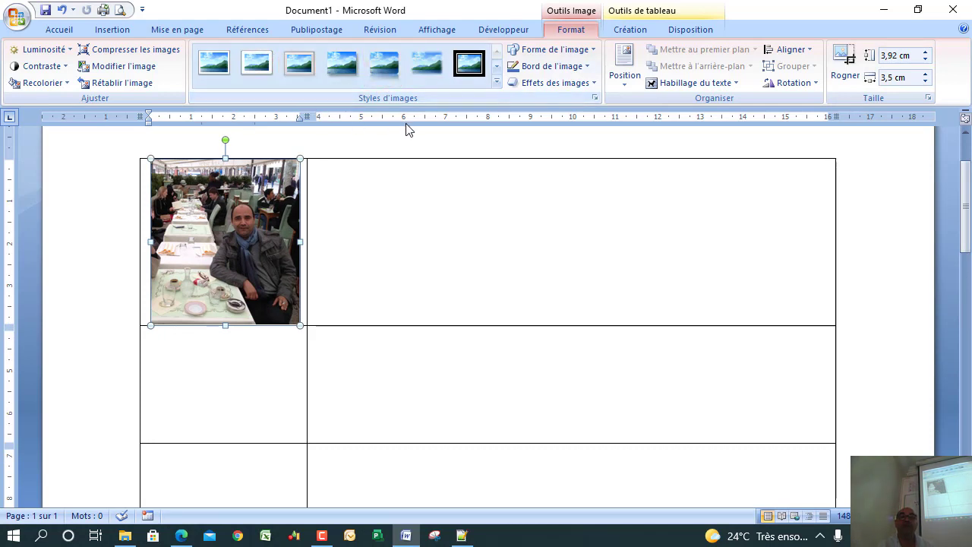
# - Try several perspective picture styles on the photo and apply the rounded black-framed style with a reflection
pyautogui.click(496, 82)
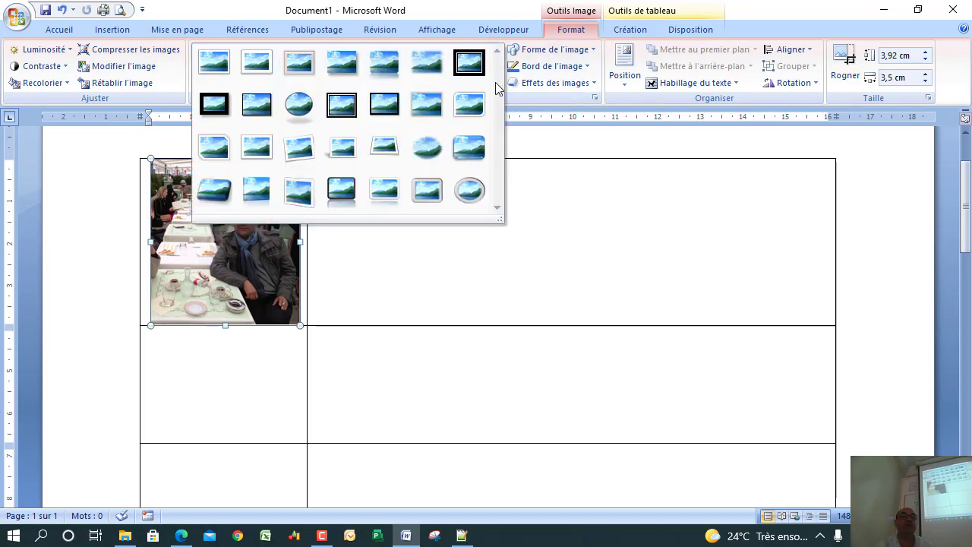
pyautogui.click(217, 180)
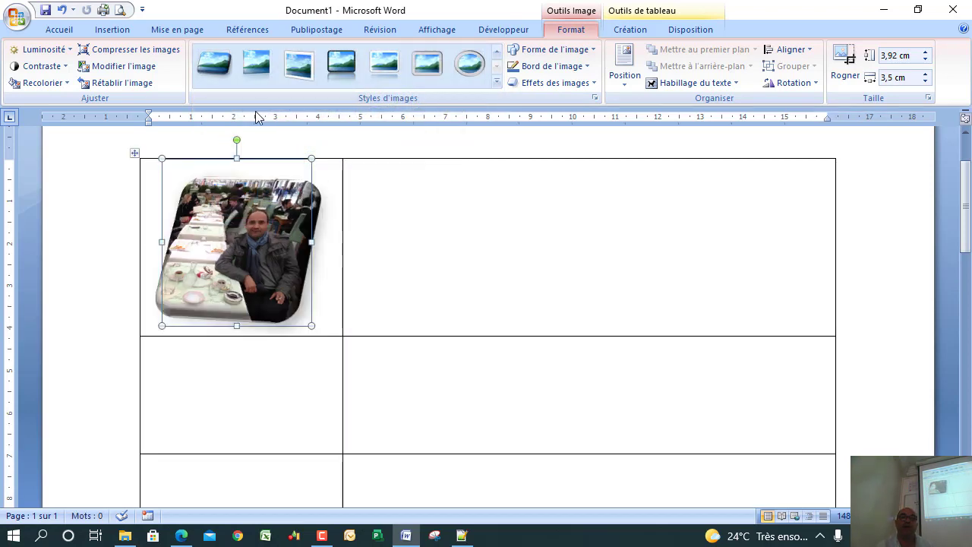
pyautogui.click(257, 62)
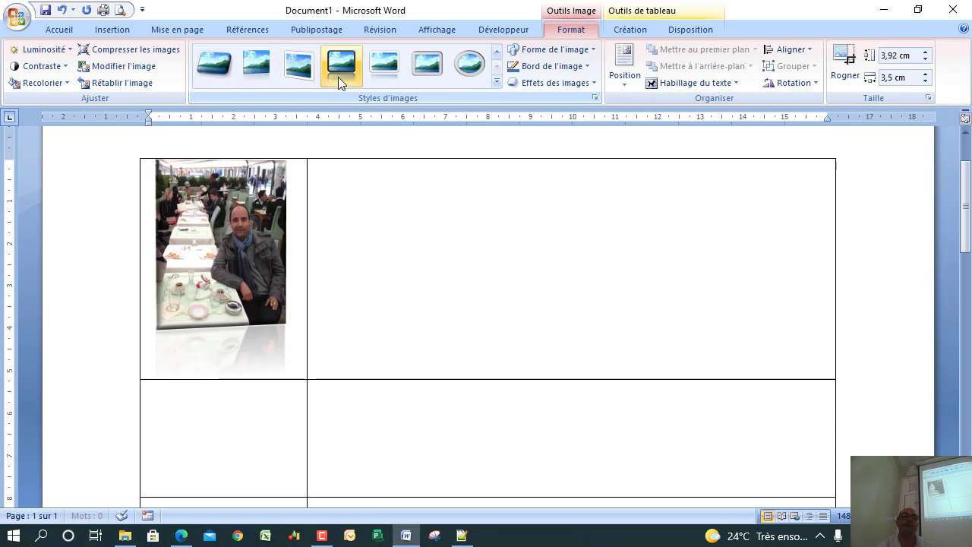
pyautogui.click(298, 64)
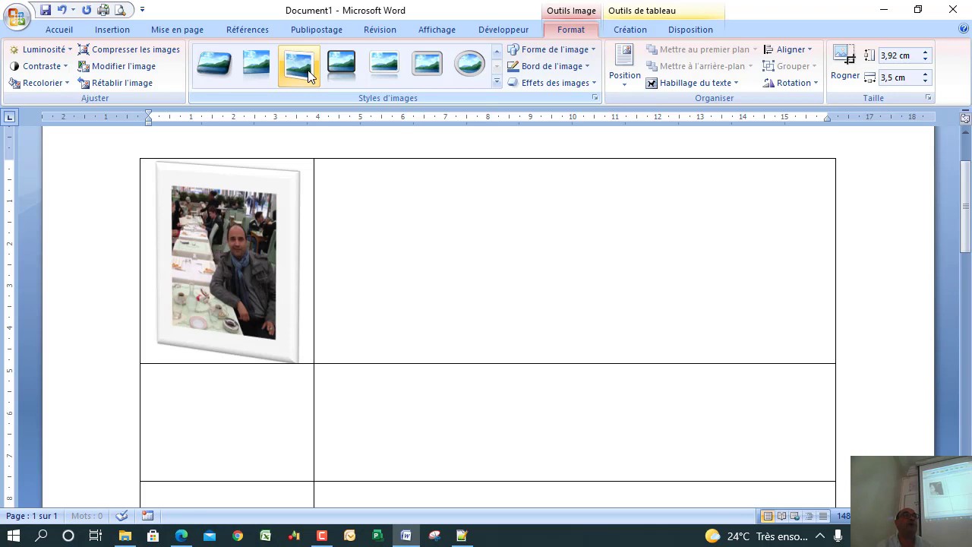
pyautogui.click(343, 63)
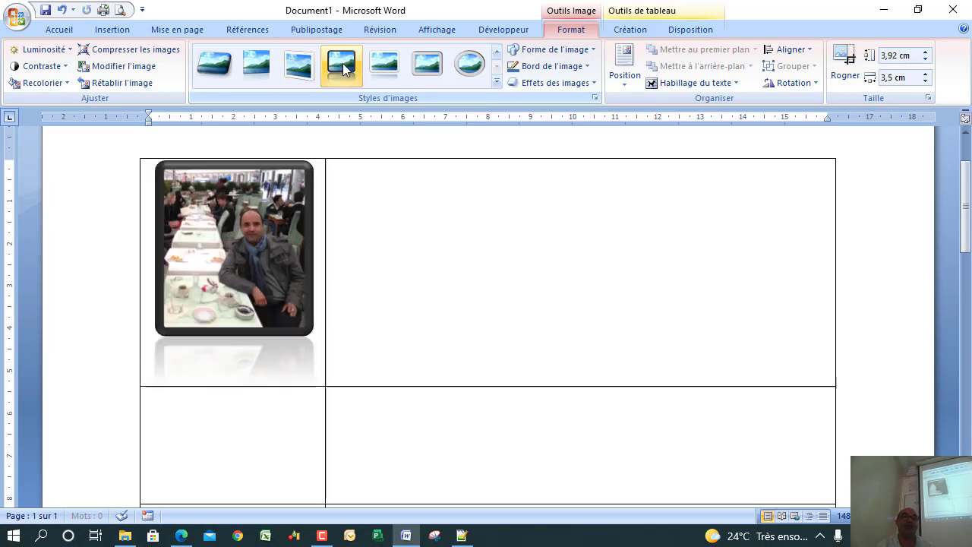
# - Try the reflected white, bevelled, metal oval and thick black frame picture styles on the photo in the first cell
pyautogui.click(384, 66)
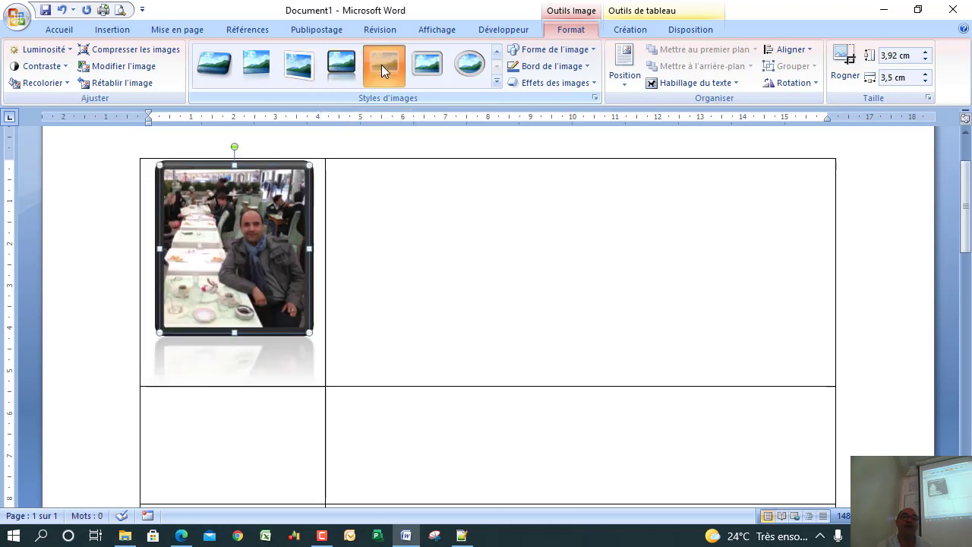
pyautogui.click(424, 67)
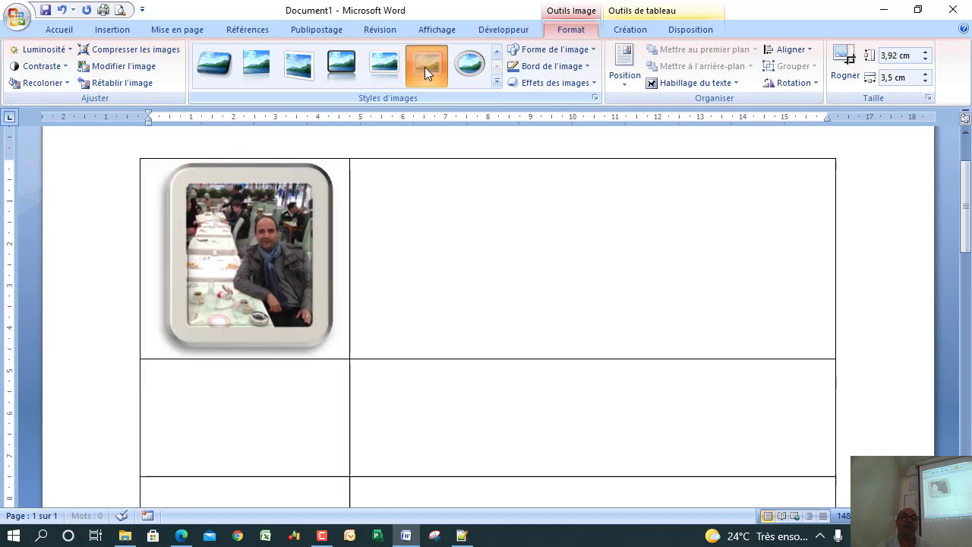
pyautogui.click(471, 73)
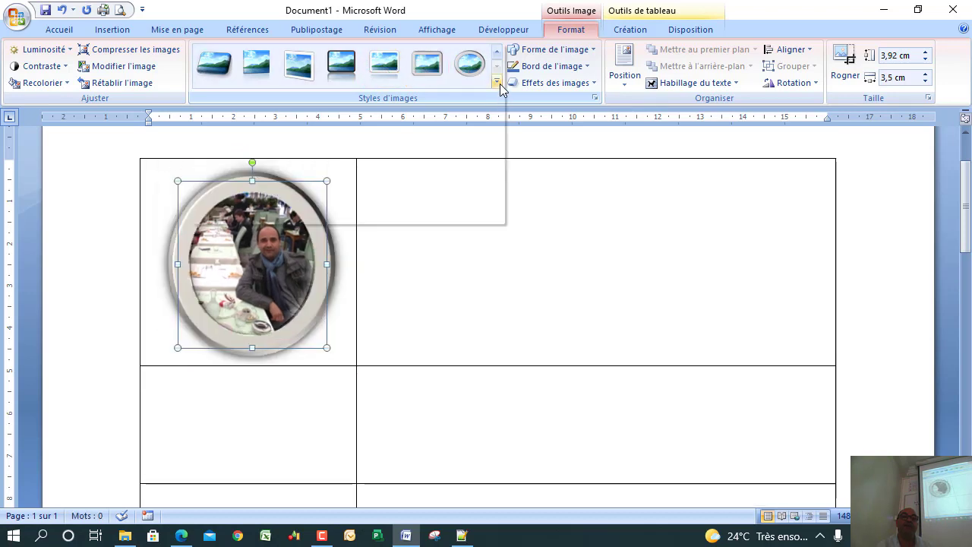
pyautogui.click(498, 81)
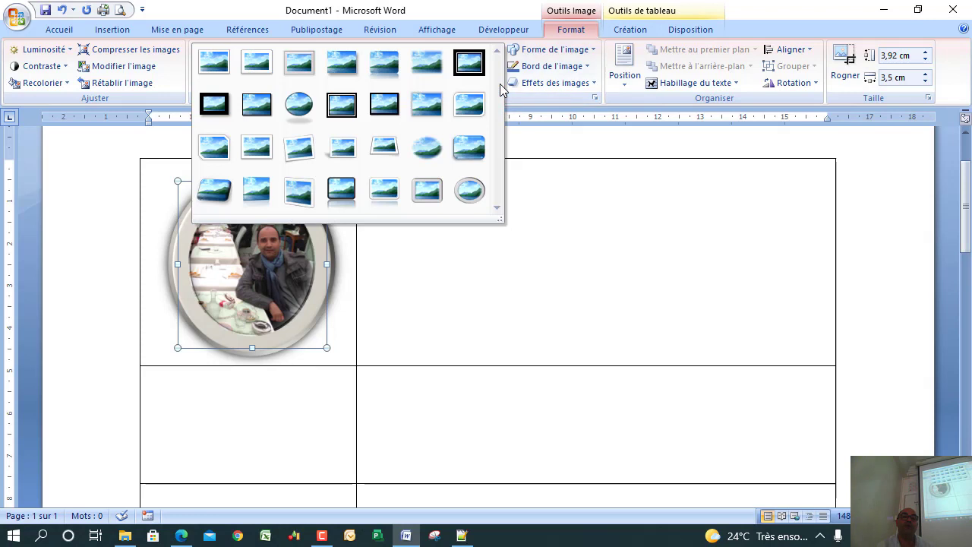
pyautogui.click(218, 105)
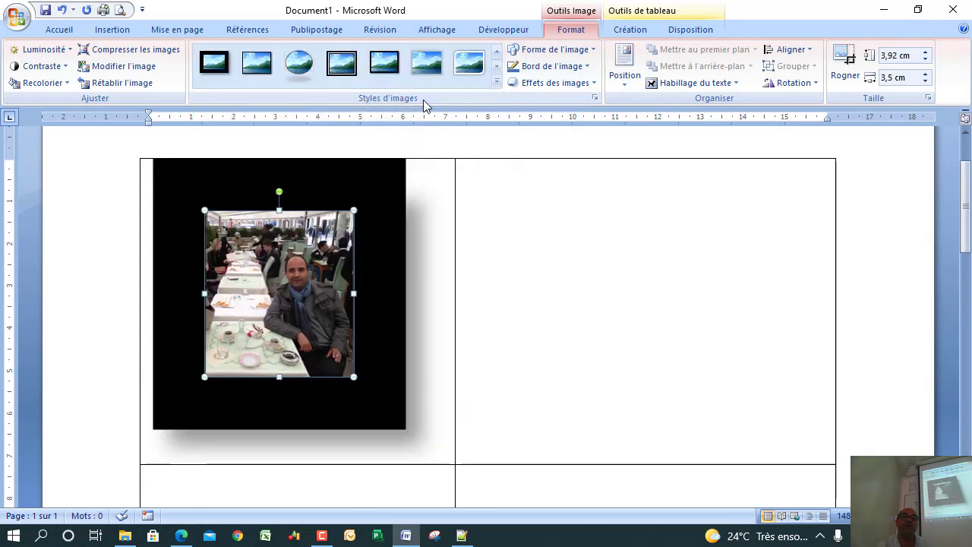
# - Apply the soft-edged rectangle picture style to the photo in the first cell
pyautogui.click(497, 82)
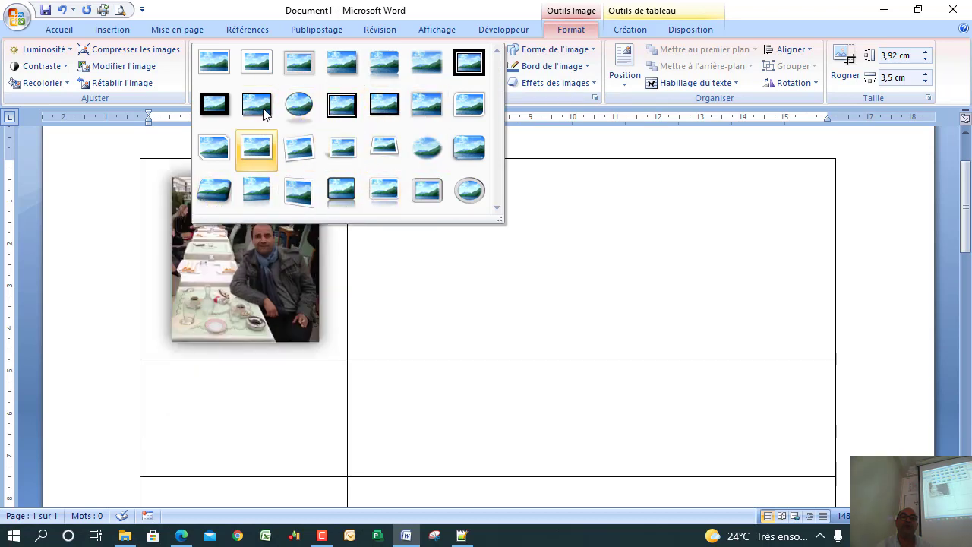
pyautogui.click(421, 61)
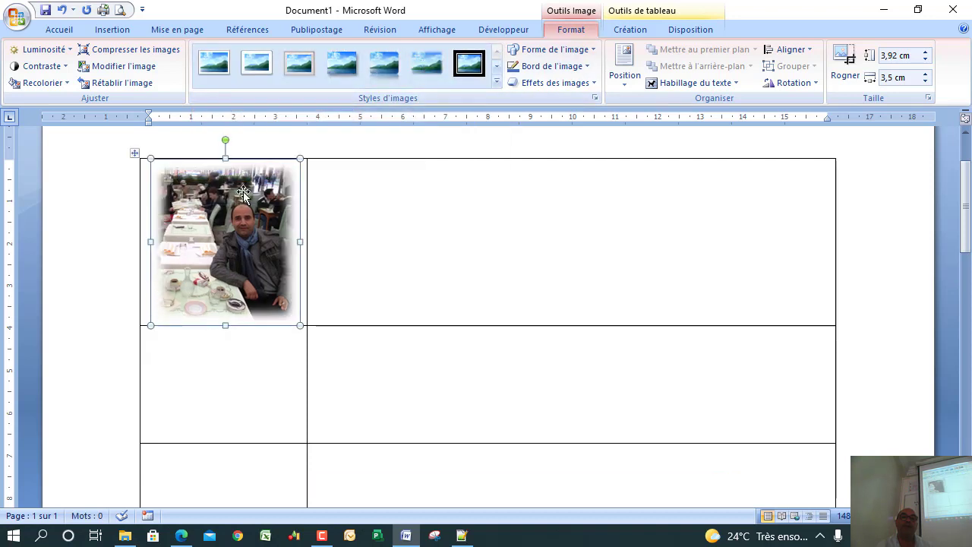
pyautogui.click(374, 234)
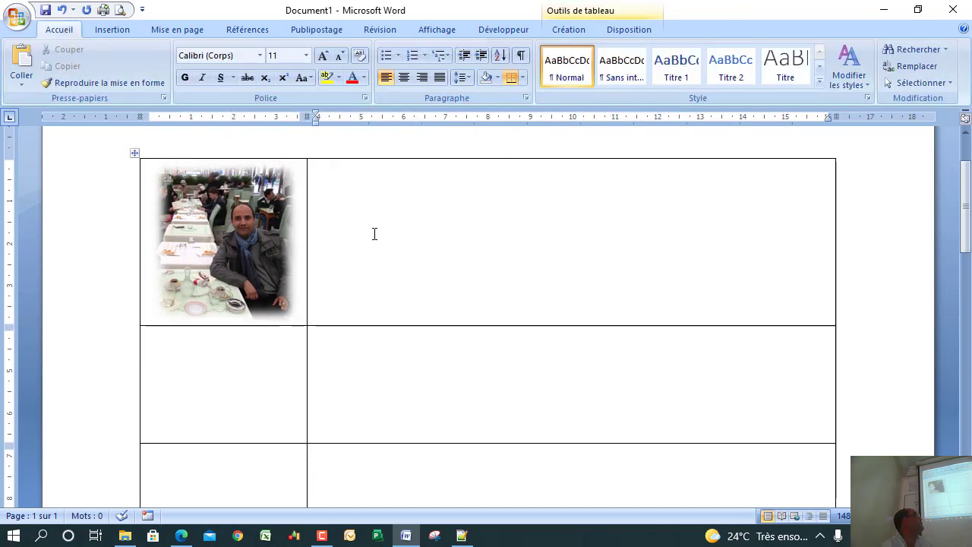
# - Try brightness levels of +20 %, +30 % and +40 % on the photo, and restore it to 0 % (Normal)
pyautogui.click(271, 241)
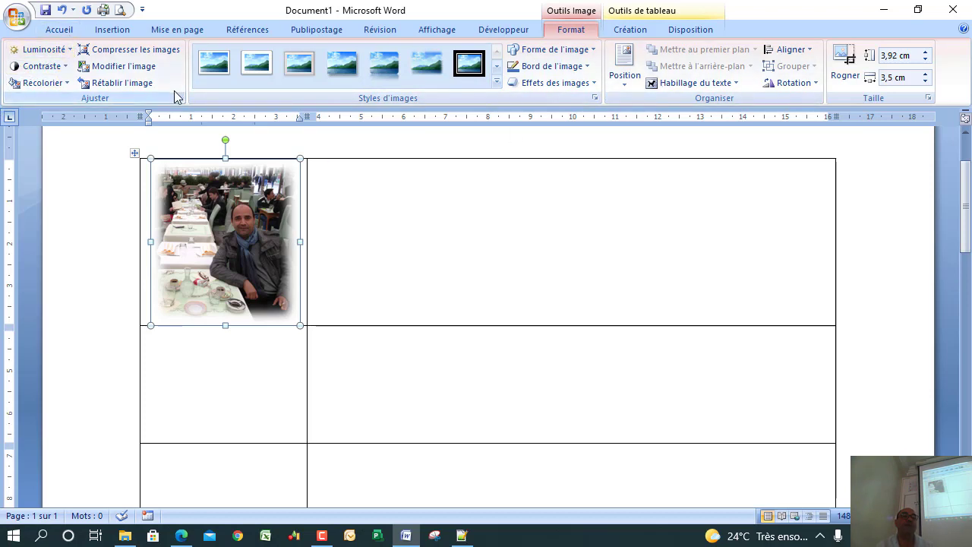
pyautogui.click(35, 51)
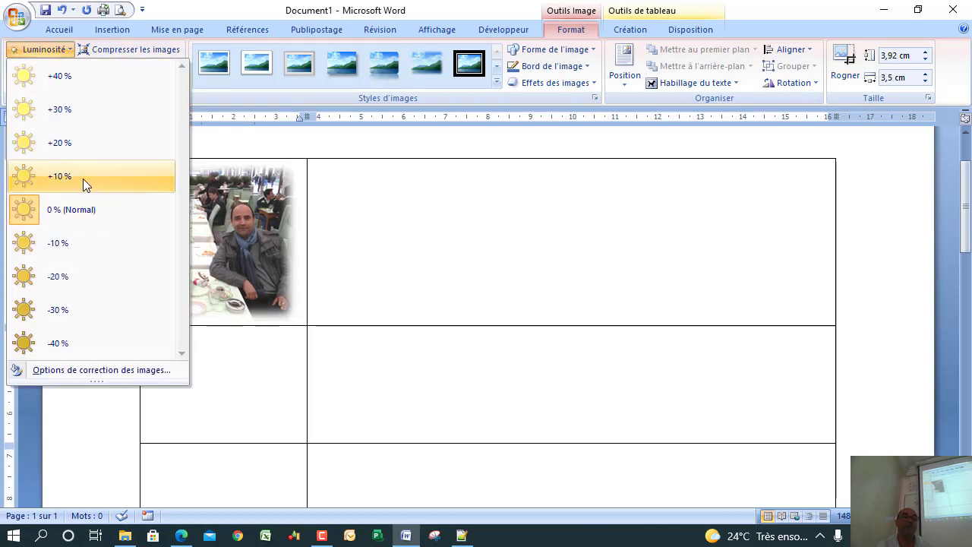
pyautogui.click(88, 145)
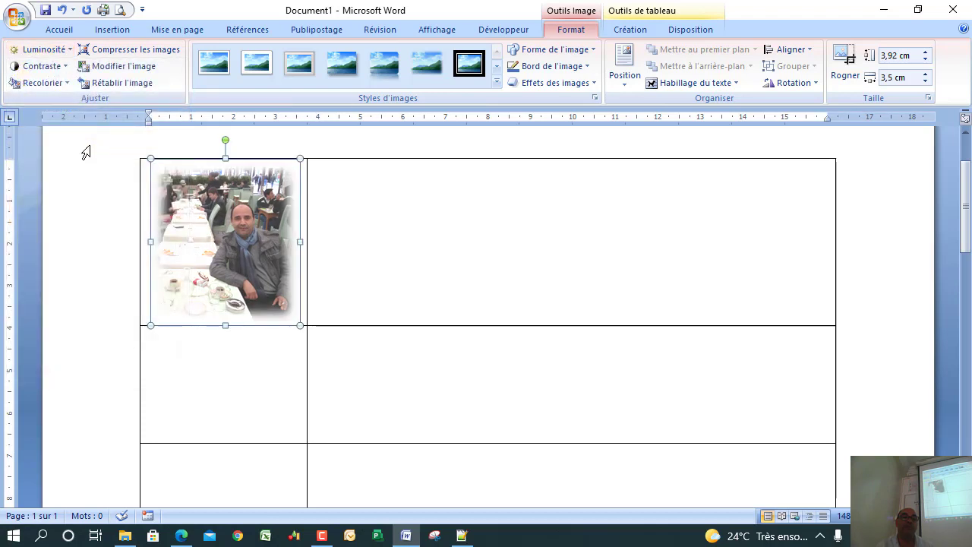
pyautogui.click(49, 50)
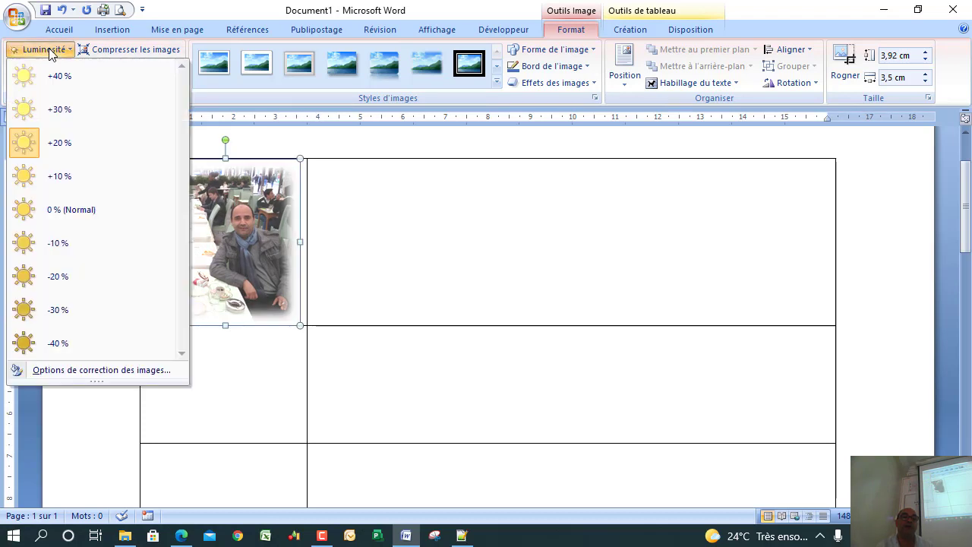
pyautogui.click(60, 110)
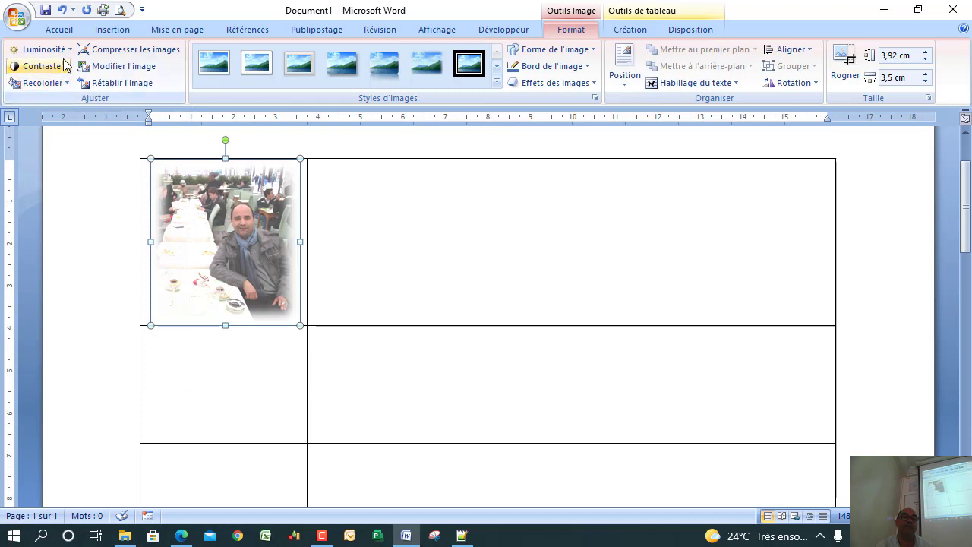
pyautogui.click(66, 49)
pyautogui.click(64, 78)
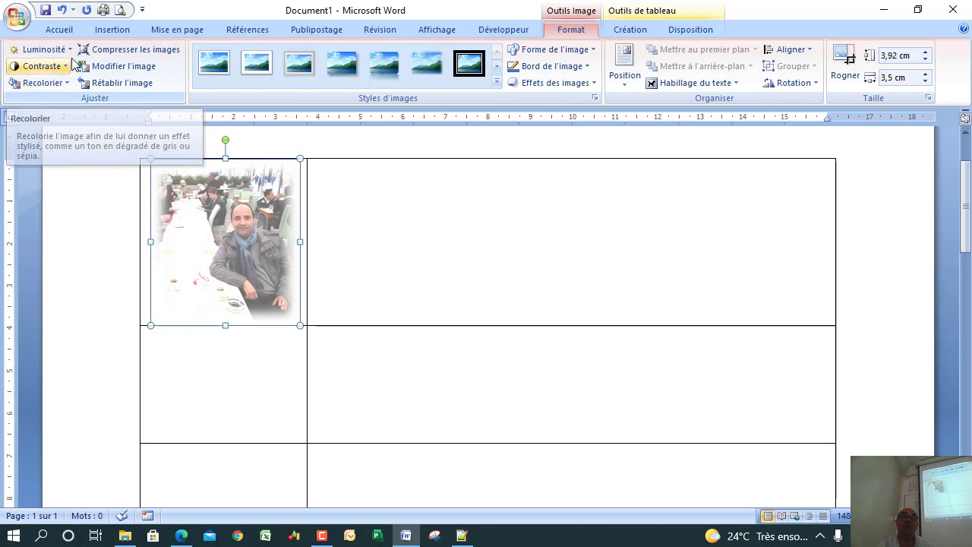
pyautogui.click(65, 49)
pyautogui.click(67, 218)
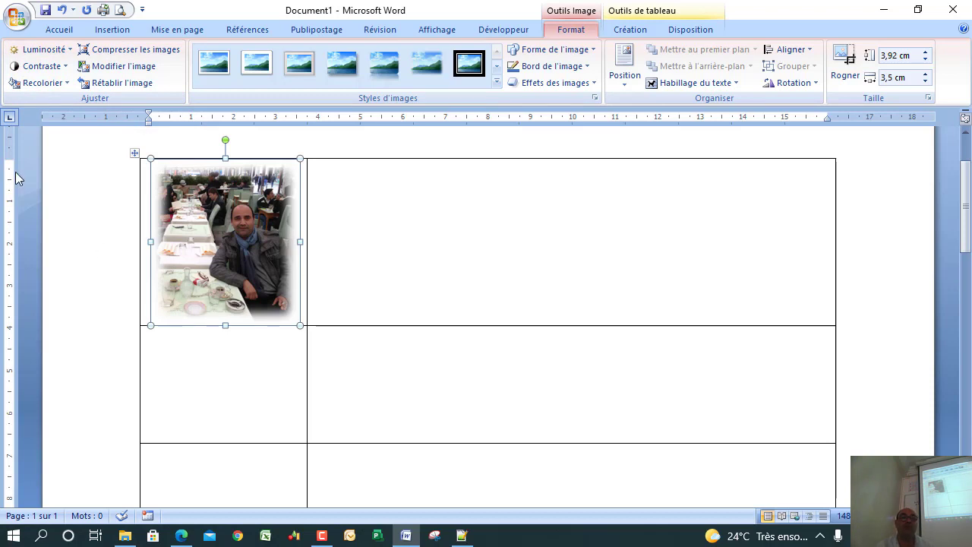
# - Set the photo's contrast to +10 %
pyautogui.click(38, 65)
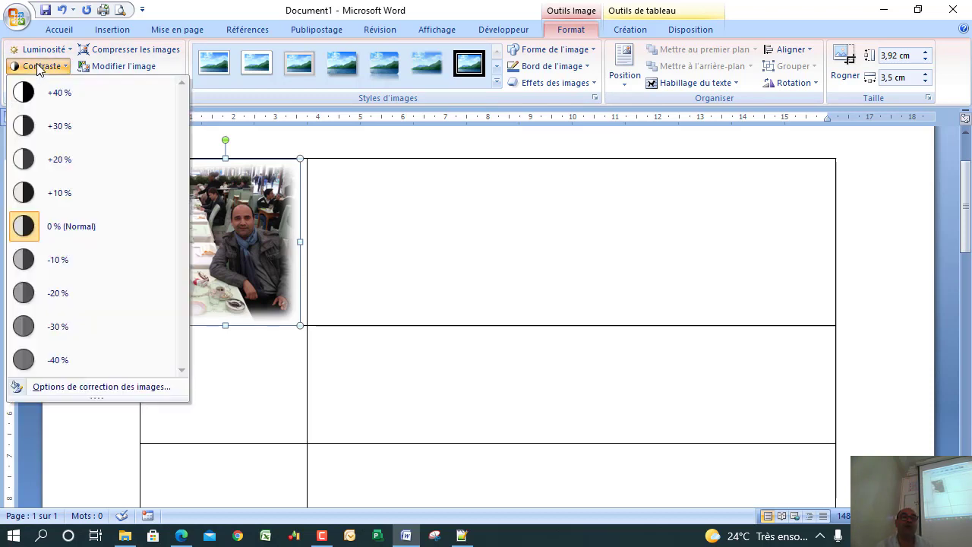
pyautogui.click(75, 191)
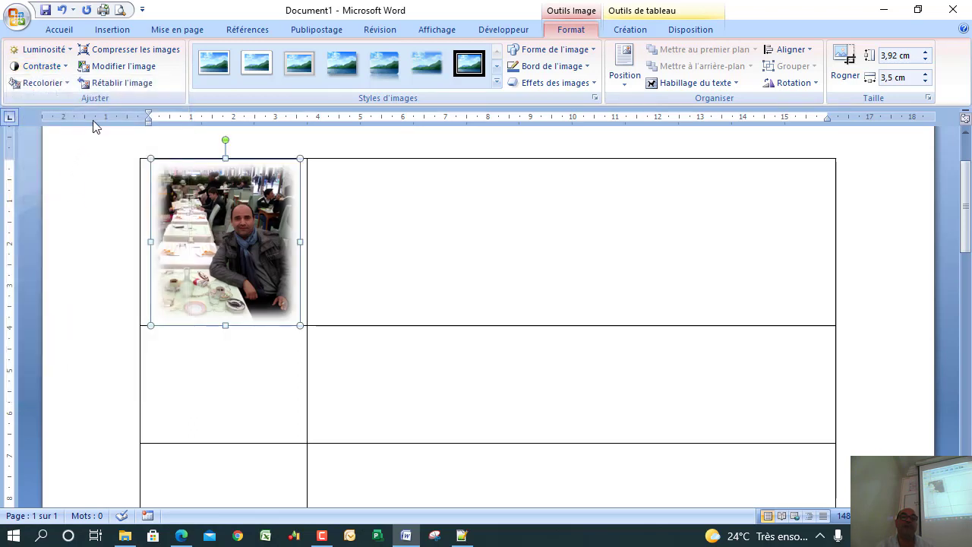
# - Replace the café photo in the first cell with the portrait of the man wearing sunglasses, keeping the 3.5 cm width
pyautogui.click(116, 69)
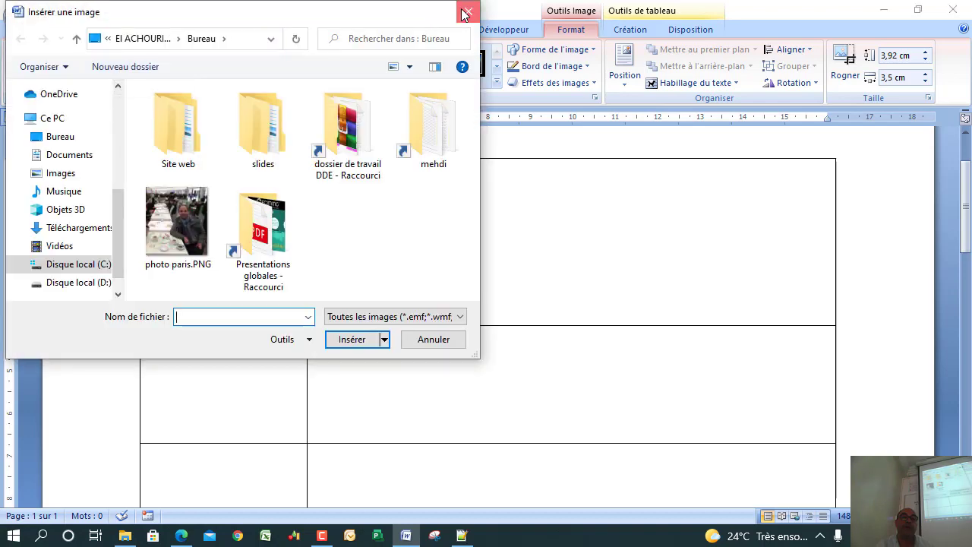
pyautogui.click(465, 14)
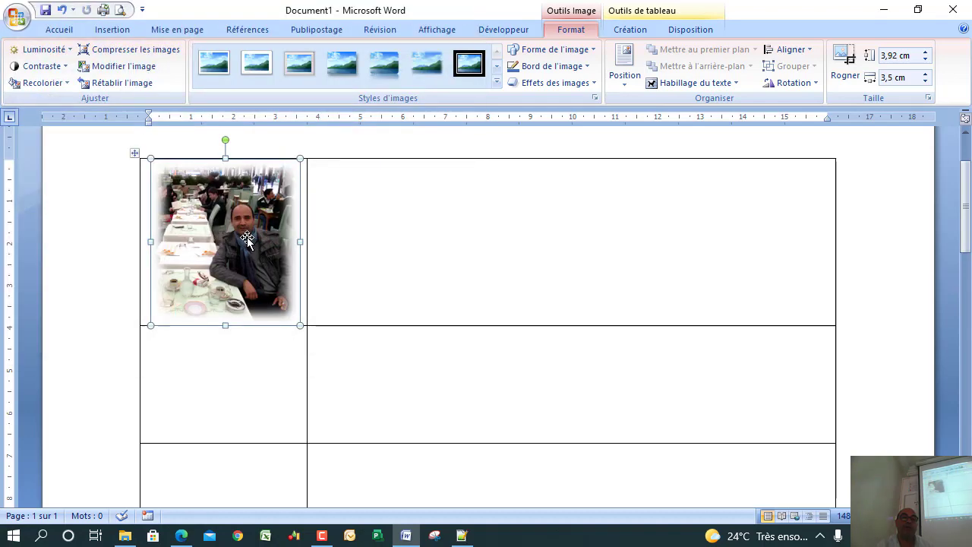
pyautogui.rightClick(247, 239)
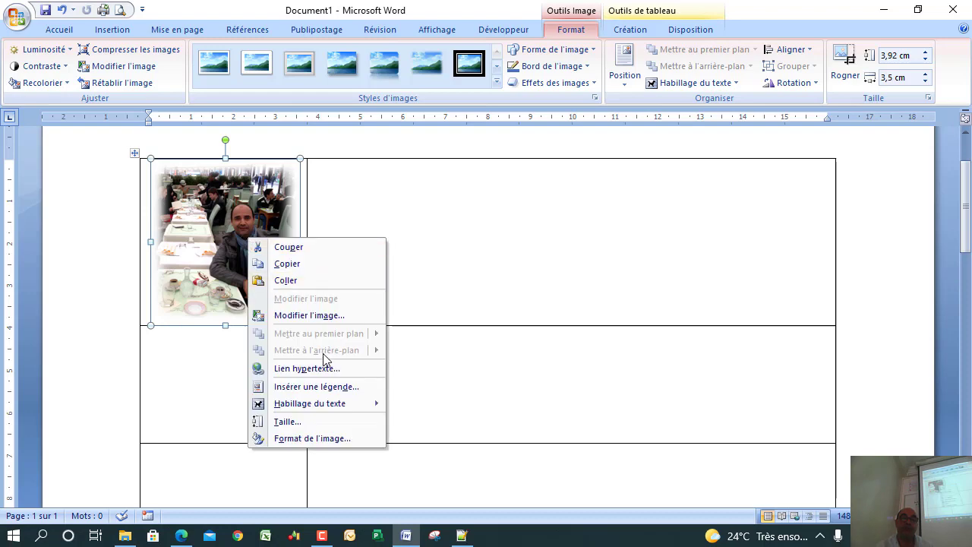
pyautogui.click(328, 315)
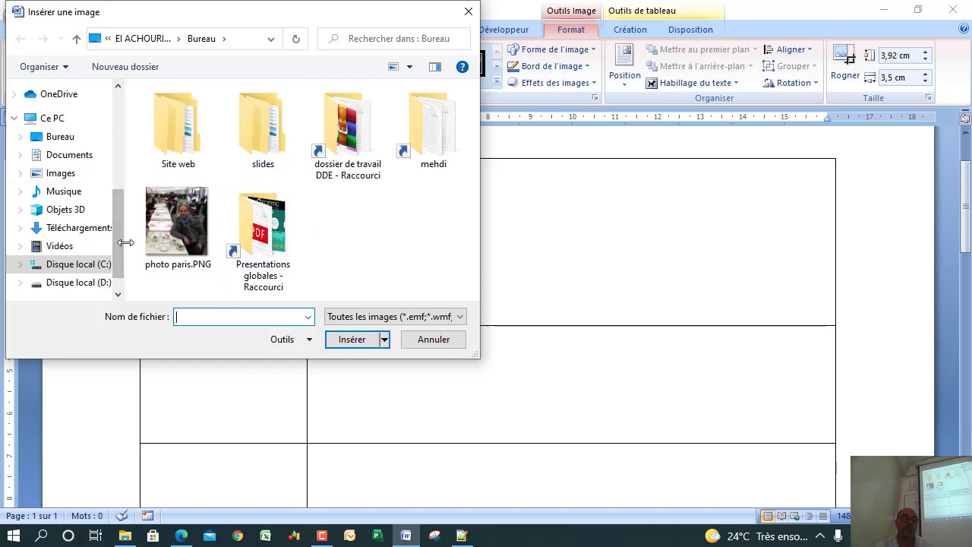
pyautogui.moveTo(119, 240); pyautogui.dragTo(111, 145)
pyautogui.click(112, 145)
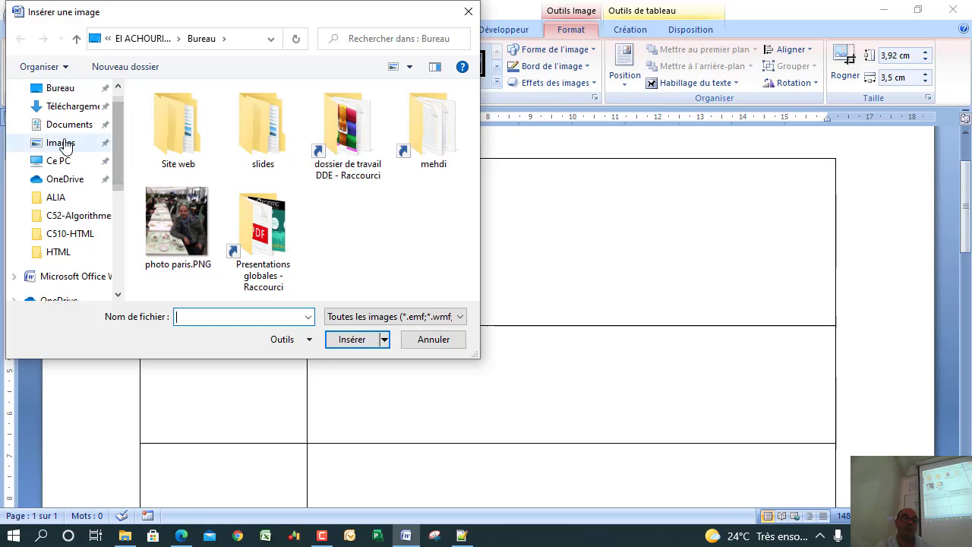
pyautogui.doubleClick(170, 217)
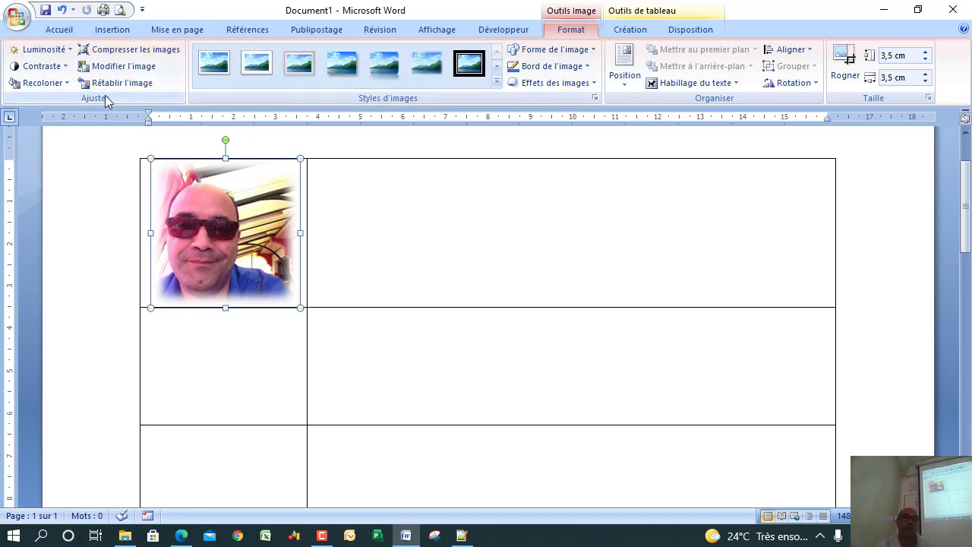
# - Replace the portrait in the first cell with the picture of the grey car
pyautogui.click(133, 69)
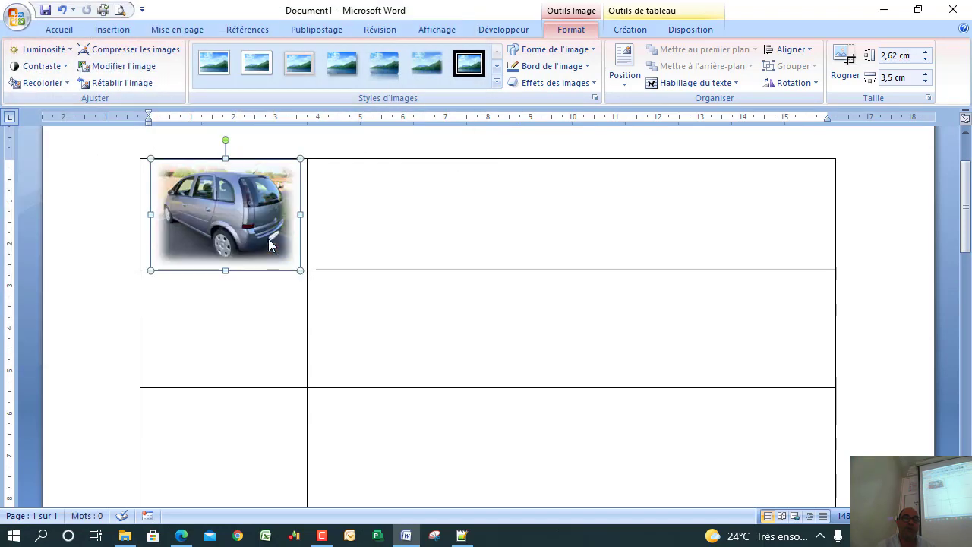
pyautogui.click(424, 208)
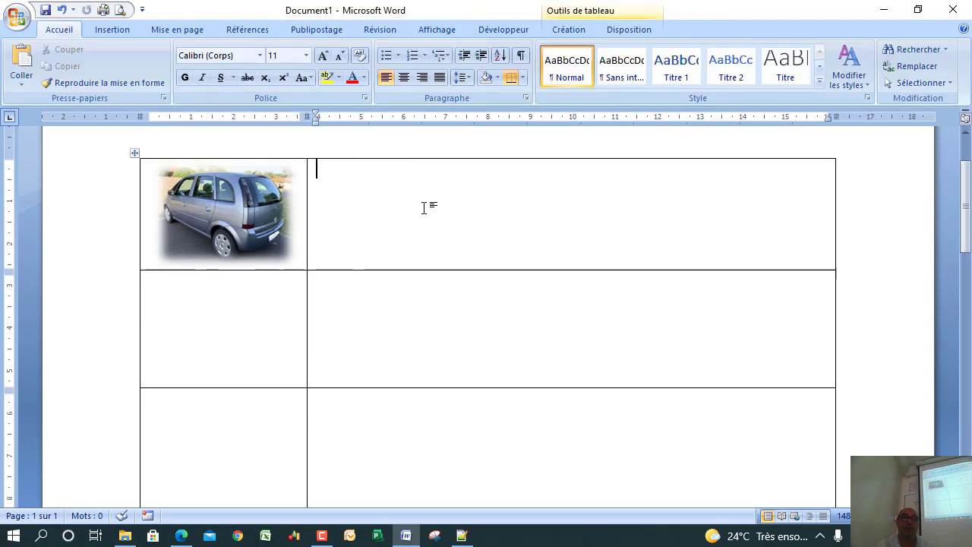
# - Apply the plain rectangle picture shape to the car picture
pyautogui.click(241, 212)
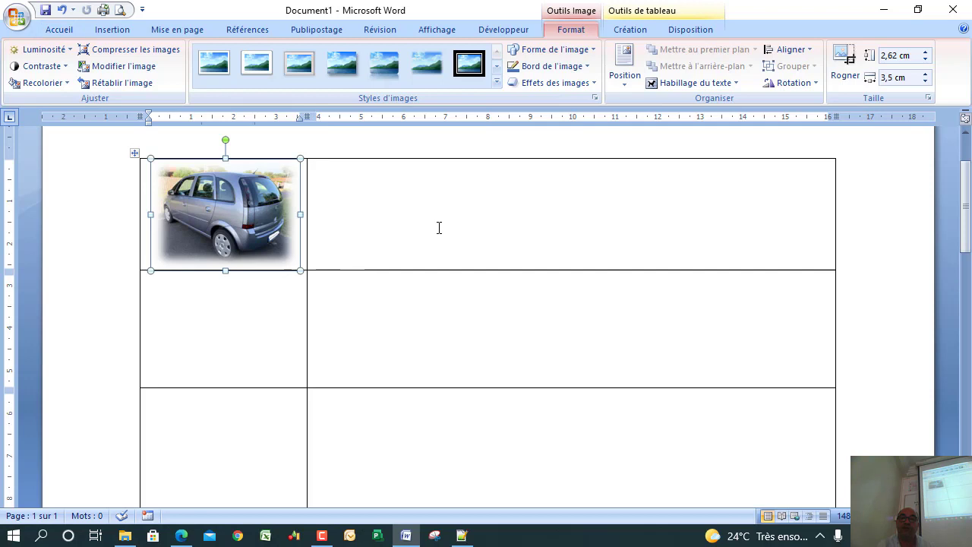
pyautogui.click(550, 51)
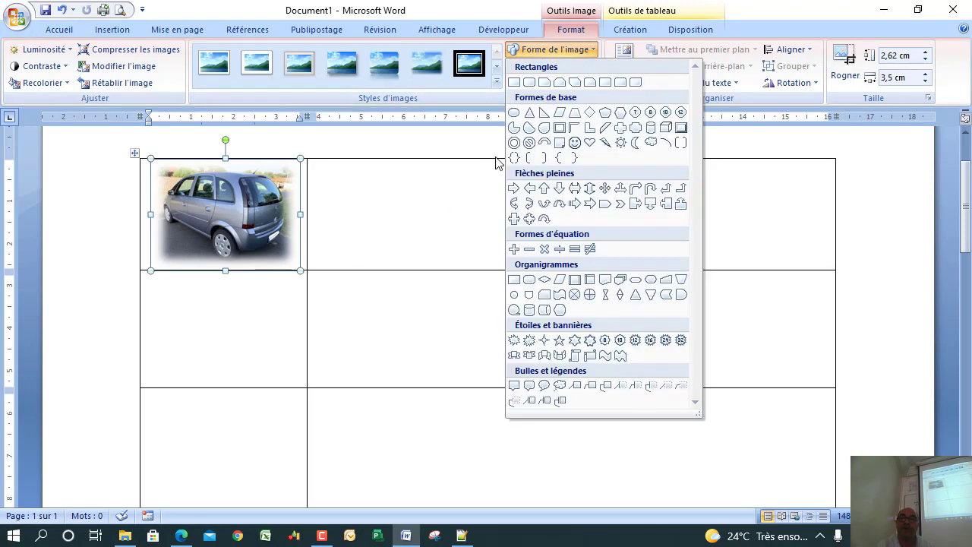
pyautogui.click(514, 82)
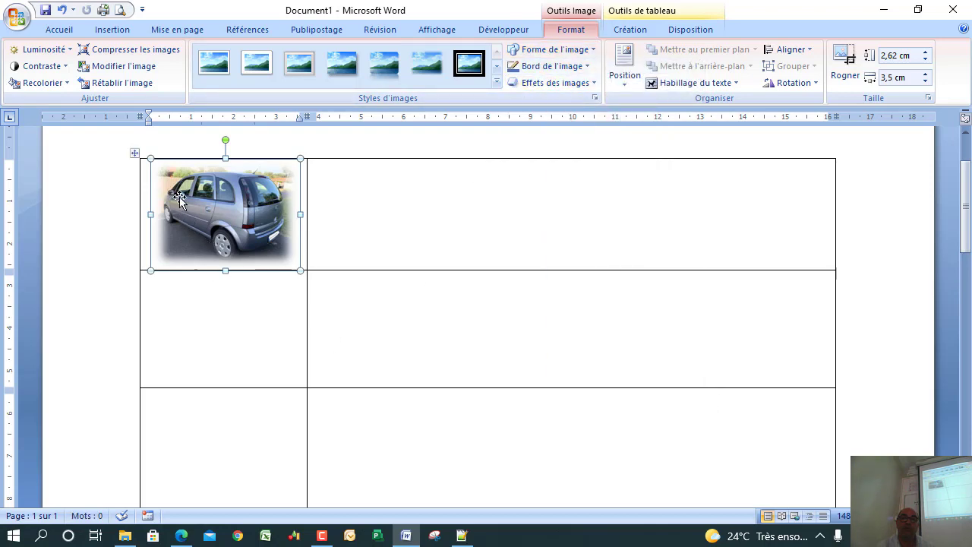
pyautogui.click(438, 213)
# - Examine the border colour, weight and dash options offered for the car picture
pyautogui.click(249, 210)
pyautogui.click(559, 67)
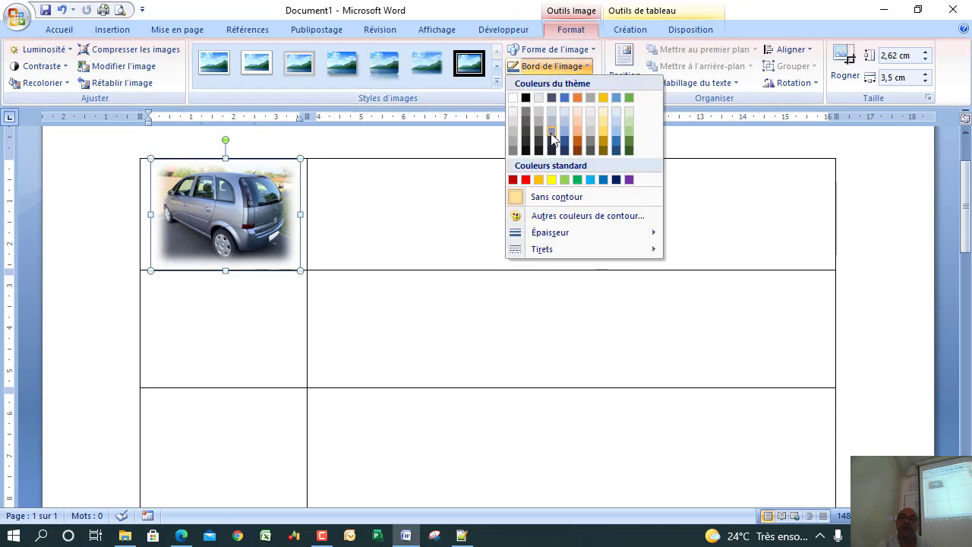
pyautogui.click(407, 228)
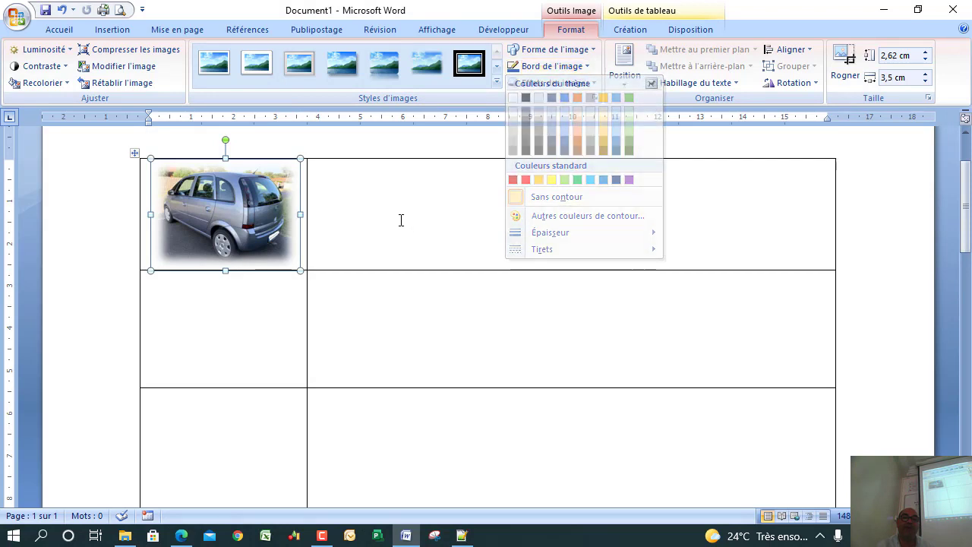
# - Apply the simple white frame picture style with a thin shadow to the car picture in the first cell
pyautogui.click(495, 82)
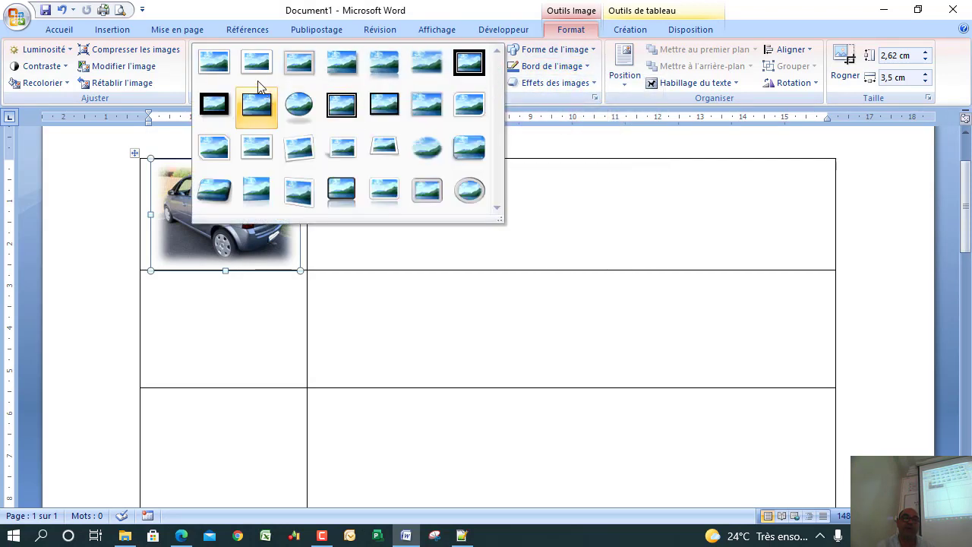
pyautogui.click(223, 66)
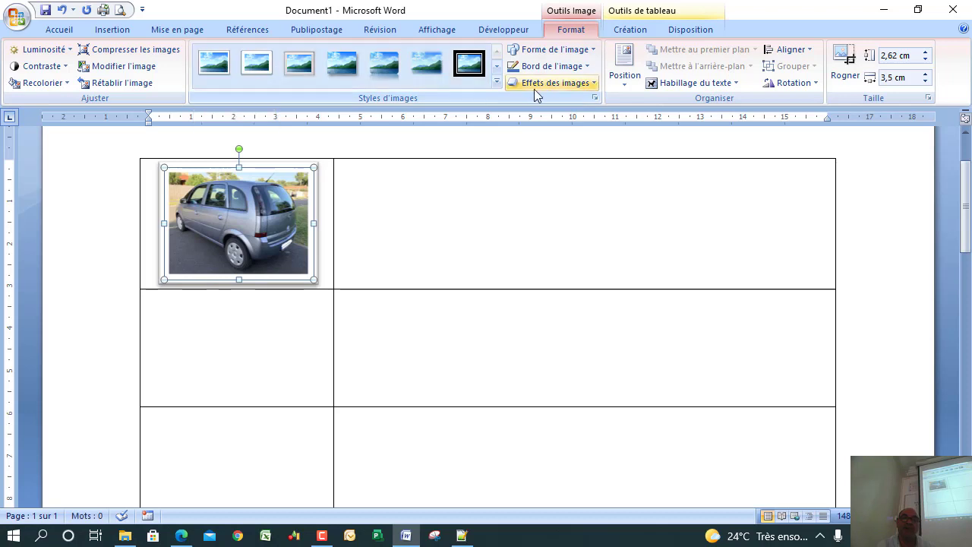
pyautogui.click(498, 82)
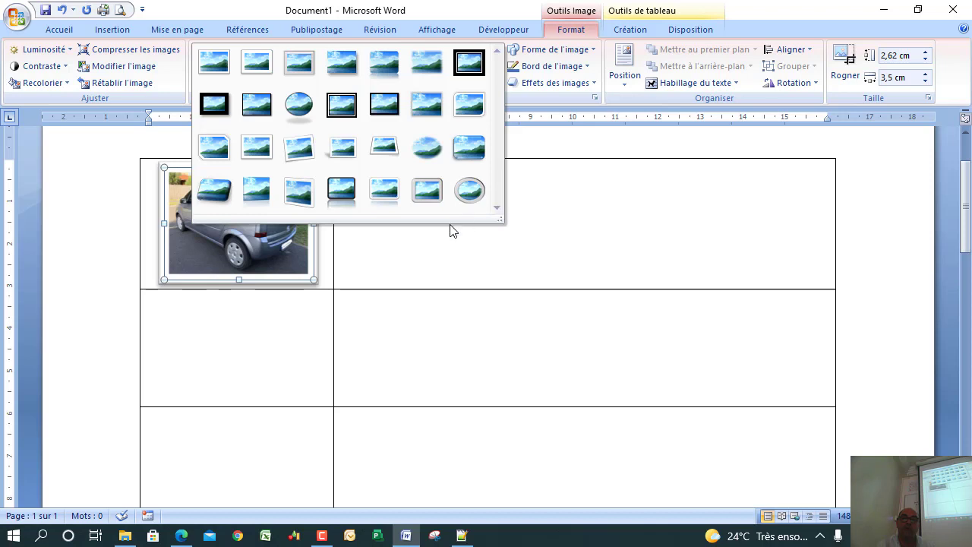
pyautogui.click(260, 246)
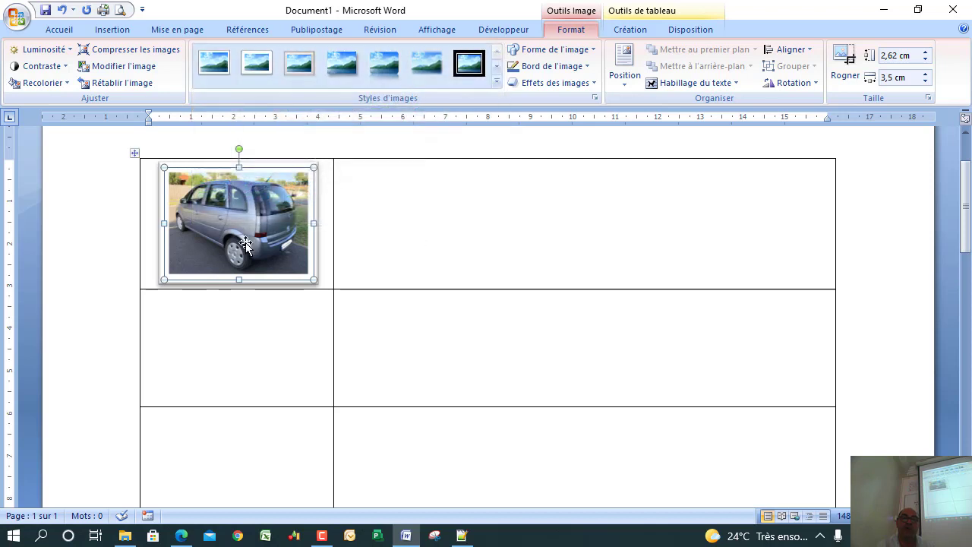
pyautogui.click(487, 211)
pyautogui.click(291, 251)
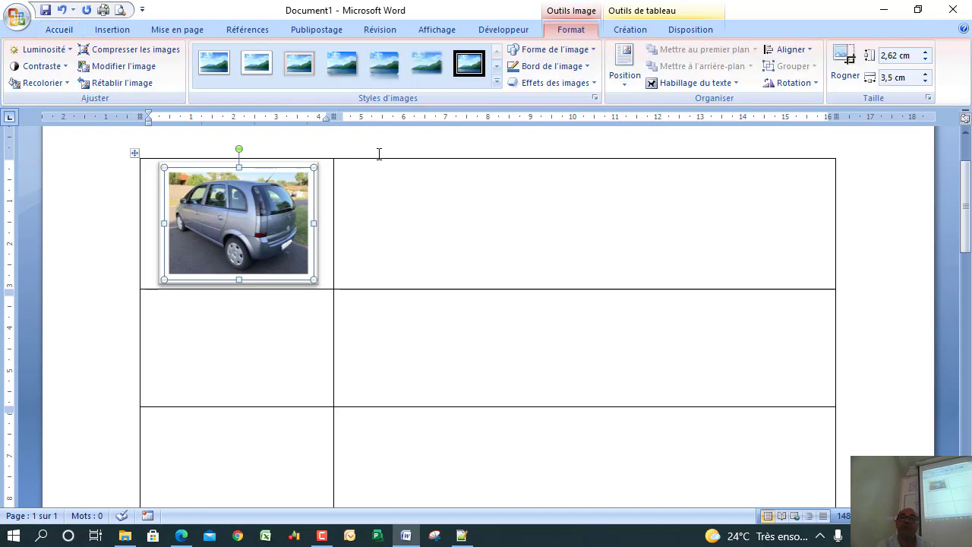
# - Set the car picture's border to the dark blue standard colour
pyautogui.click(543, 67)
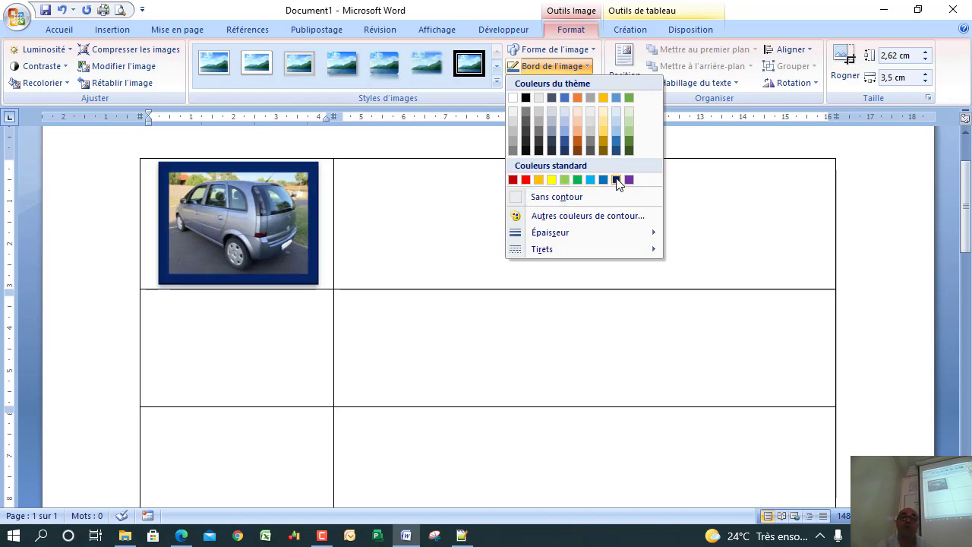
pyautogui.click(616, 180)
pyautogui.click(428, 222)
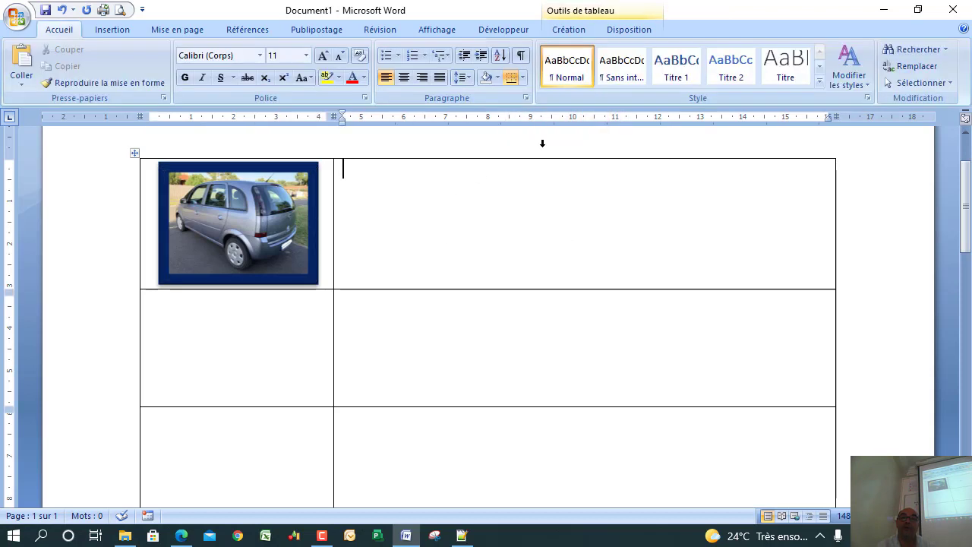
# - Try the rounded rectangle, predefined process, oval and horizontal cylinder shapes one after another on the car picture
pyautogui.click(308, 221)
pyautogui.click(562, 81)
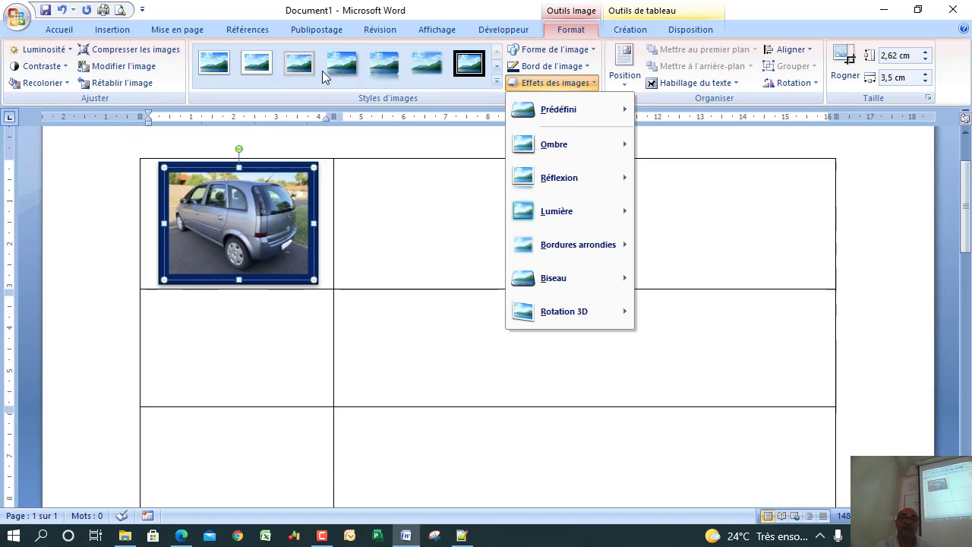
pyautogui.click(550, 50)
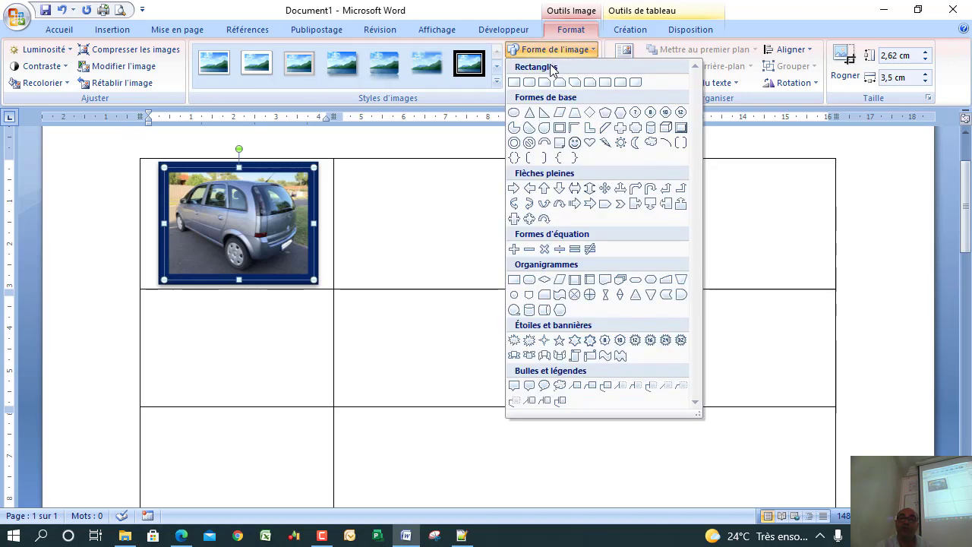
pyautogui.click(533, 82)
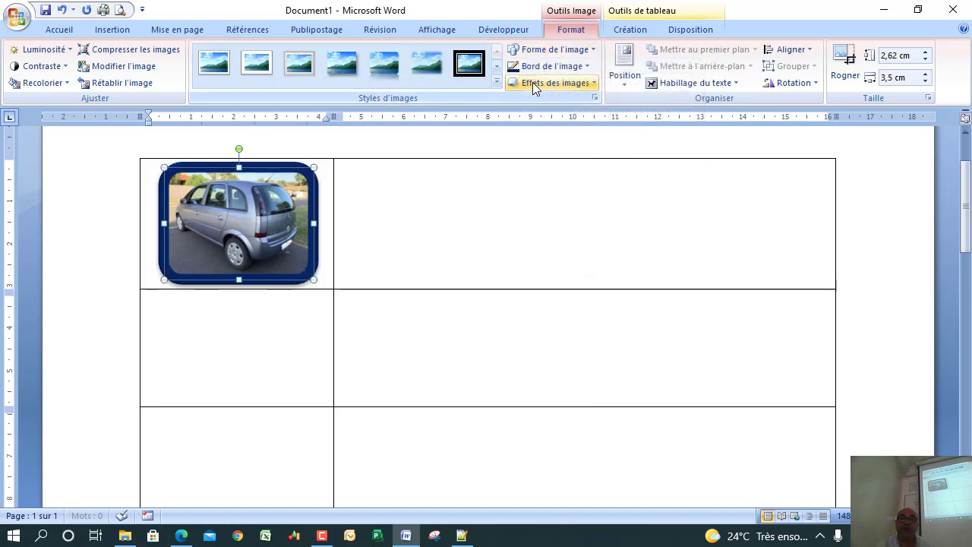
pyautogui.click(554, 50)
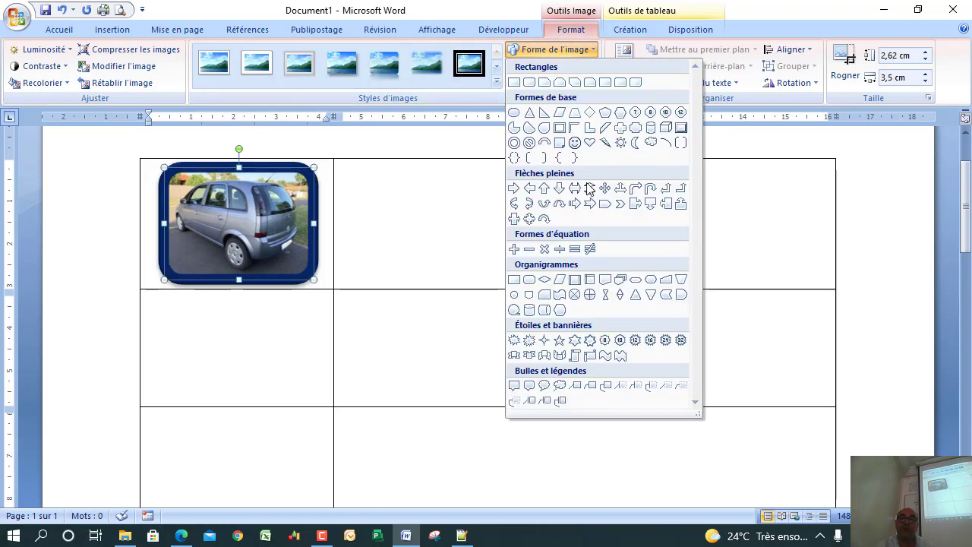
pyautogui.click(574, 280)
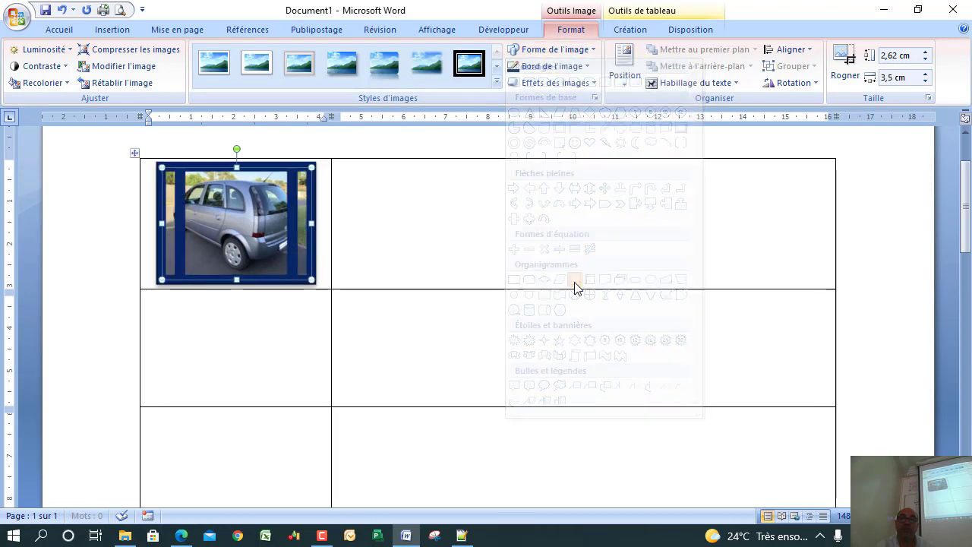
pyautogui.click(568, 49)
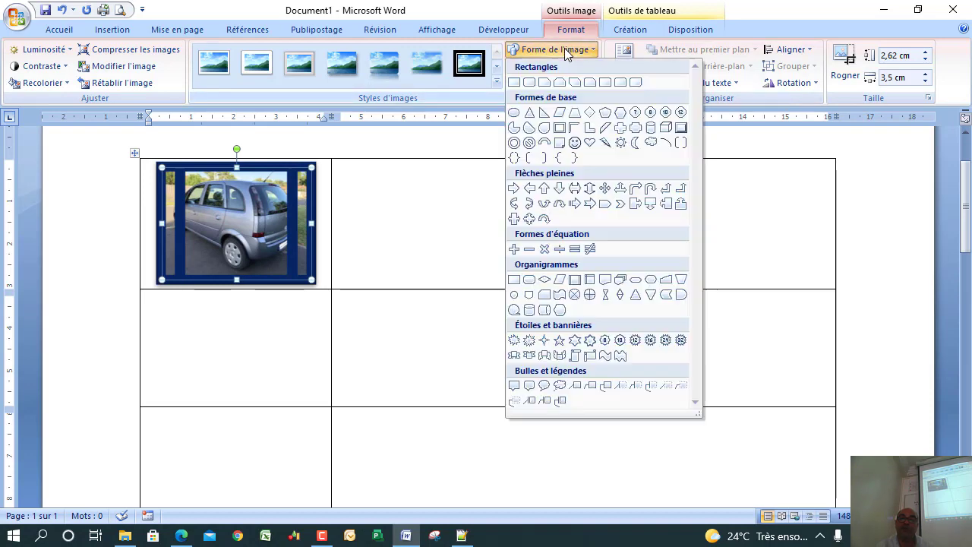
pyautogui.click(515, 113)
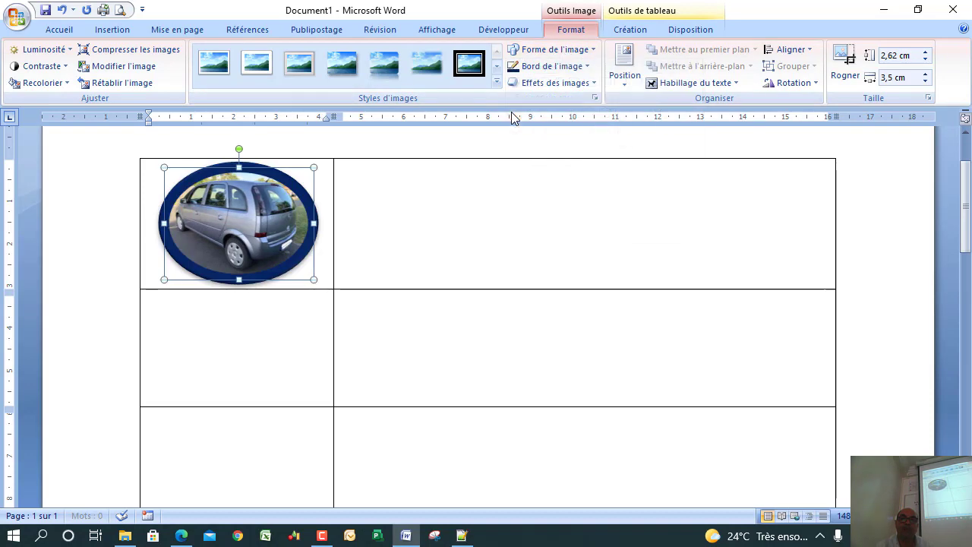
pyautogui.click(549, 51)
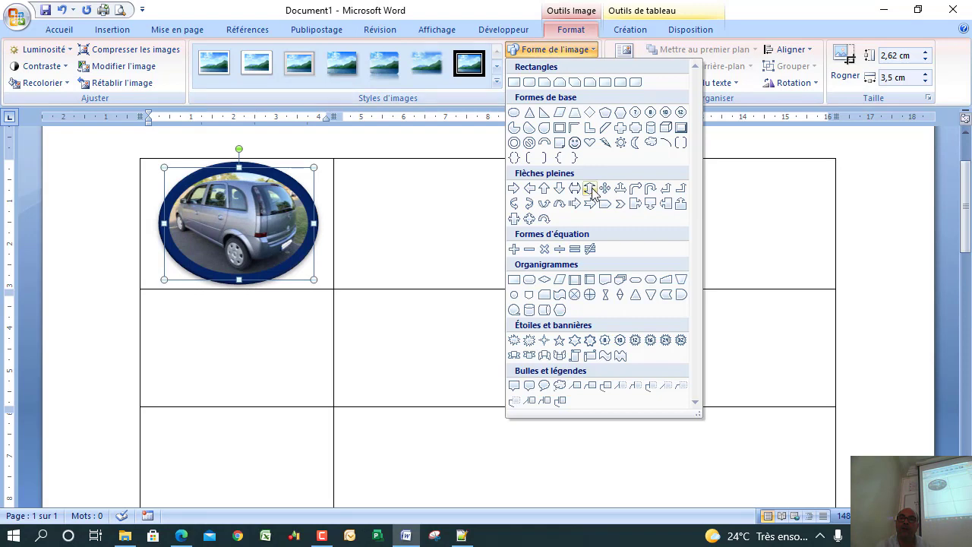
pyautogui.click(544, 310)
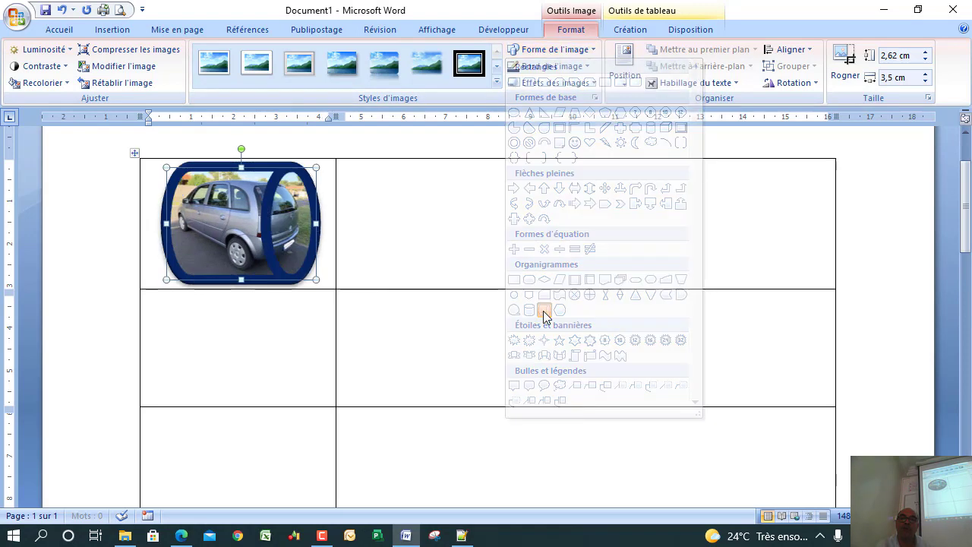
# - Apply the sequential access storage flowchart shape to the car picture in the first cell
pyautogui.click(559, 49)
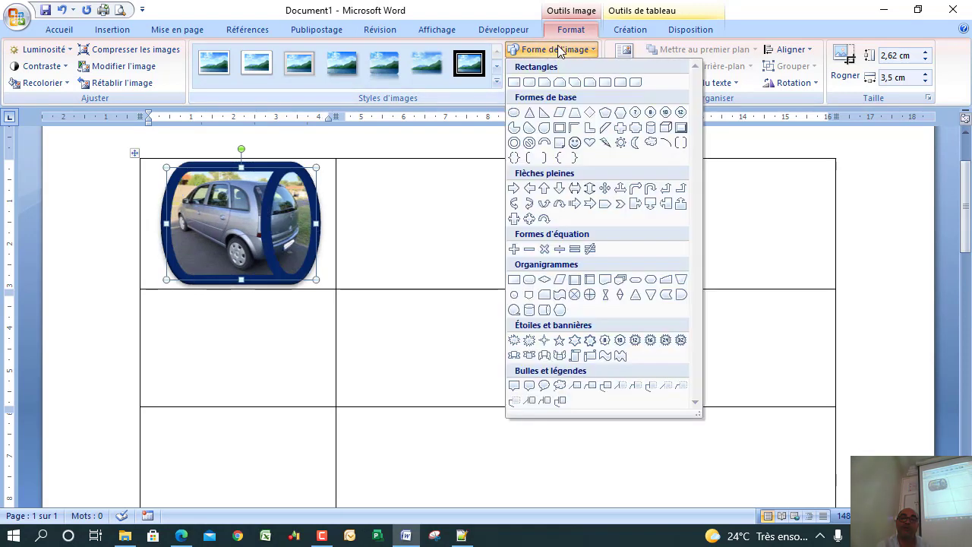
pyautogui.click(516, 311)
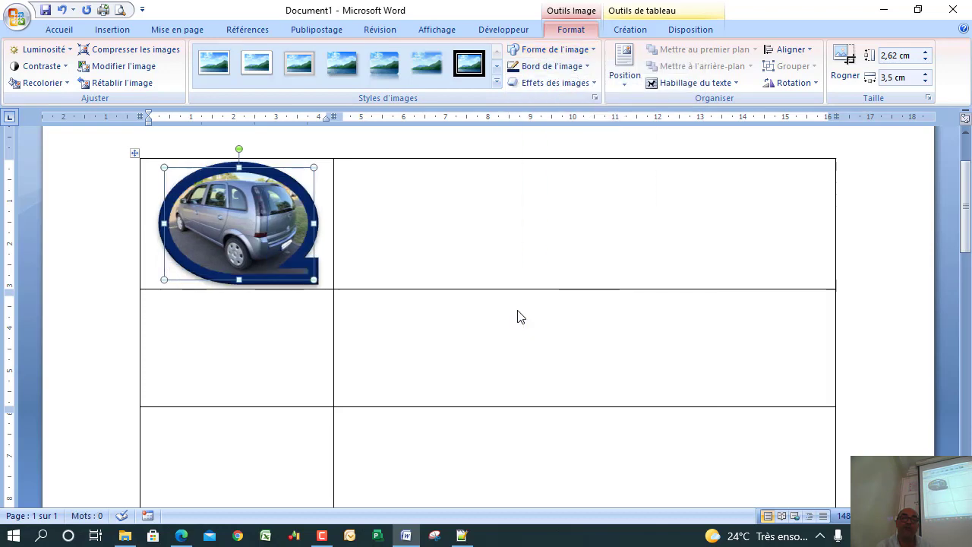
pyautogui.click(450, 232)
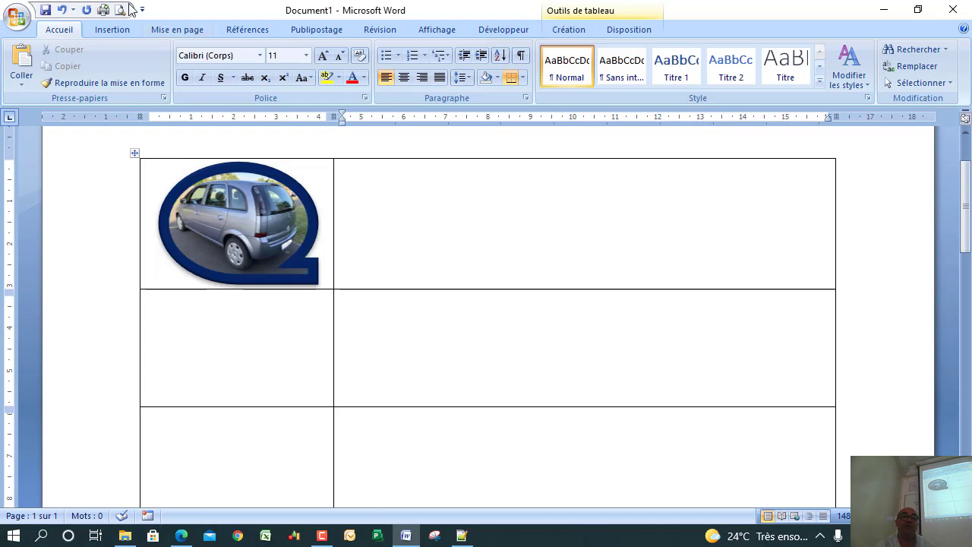
pyautogui.click(114, 30)
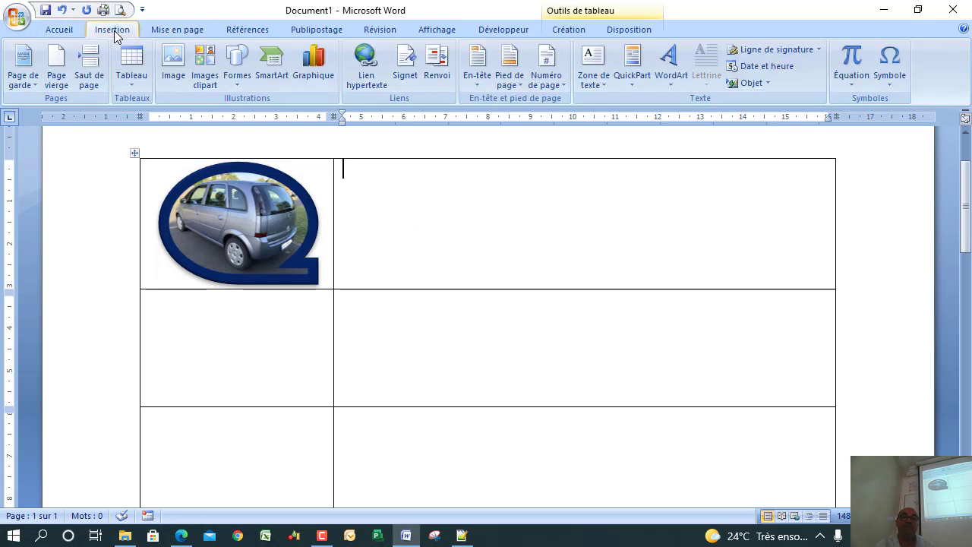
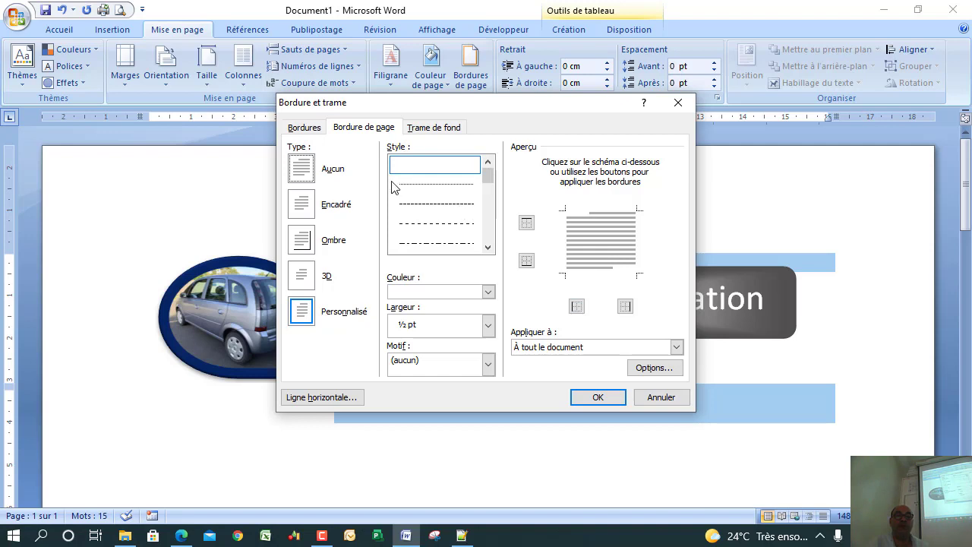
# - Try to apply a ½ pt Ombre page border to the whole document without choosing a line style
pyautogui.click(301, 203)
pyautogui.click(301, 243)
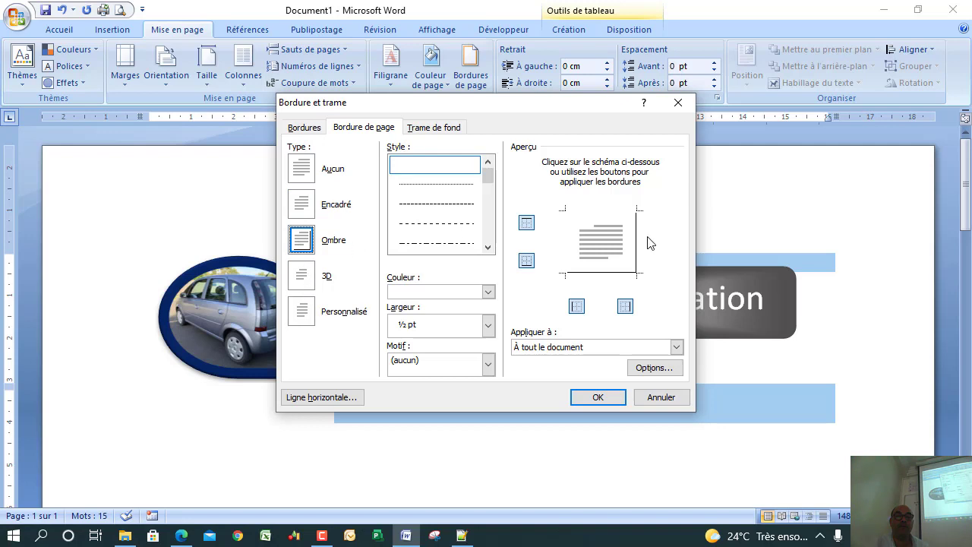
pyautogui.click(562, 246)
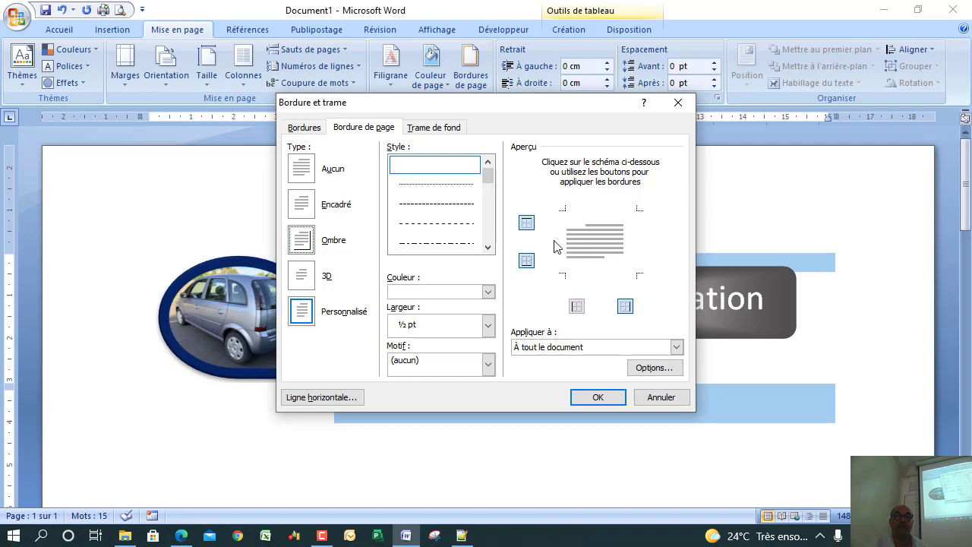
pyautogui.click(577, 307)
pyautogui.click(597, 397)
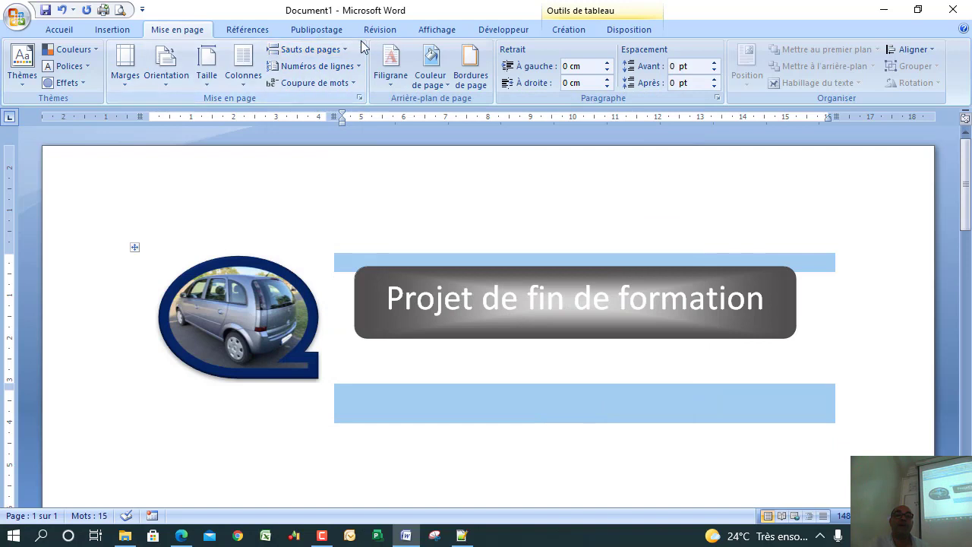
# - Apply a ½ pt double-line page border with the Ombre type to the whole document
pyautogui.click(479, 79)
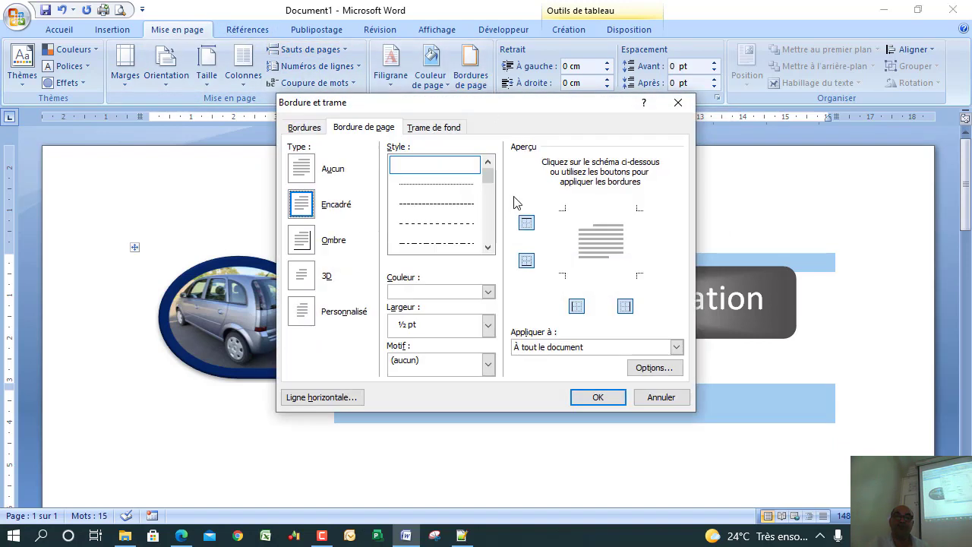
pyautogui.click(488, 247)
pyautogui.click(488, 246)
pyautogui.click(487, 246)
pyautogui.click(451, 224)
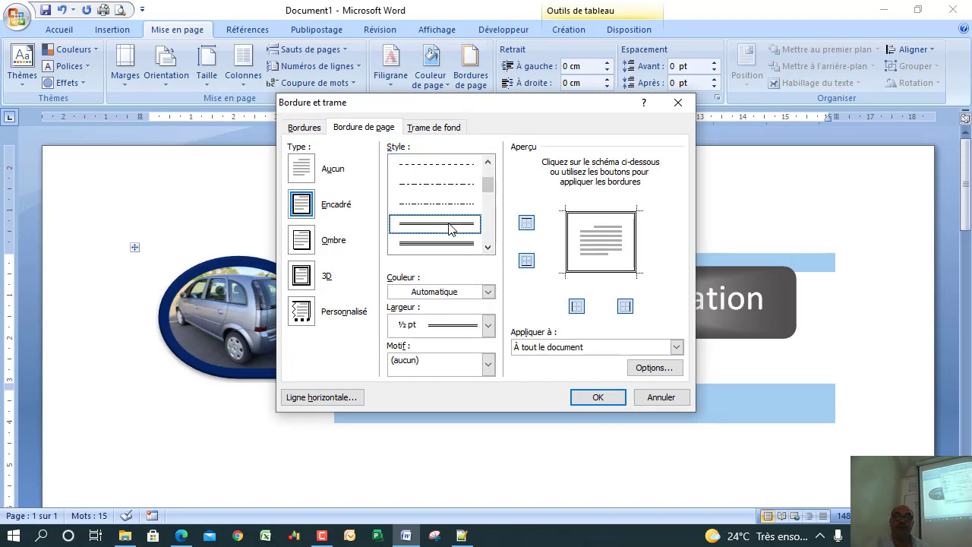
pyautogui.click(303, 245)
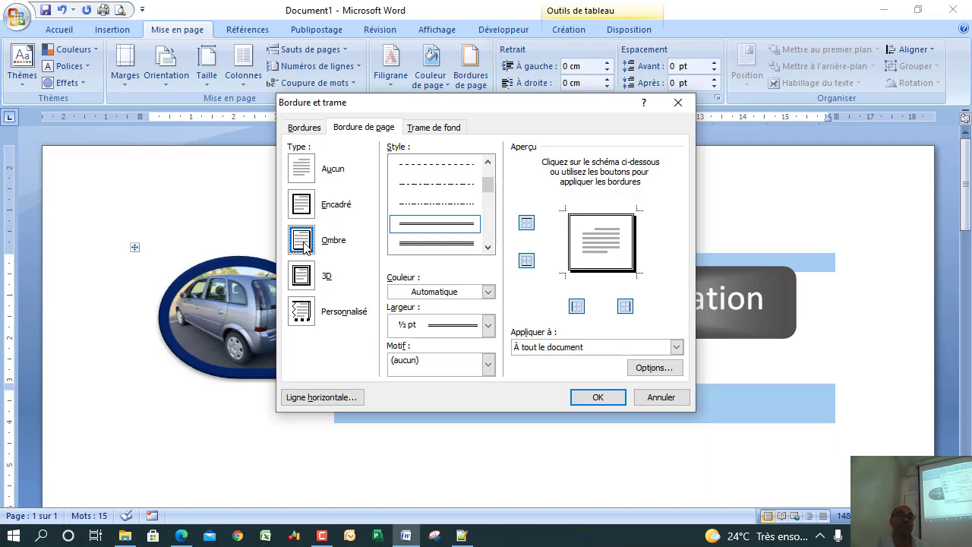
pyautogui.click(587, 397)
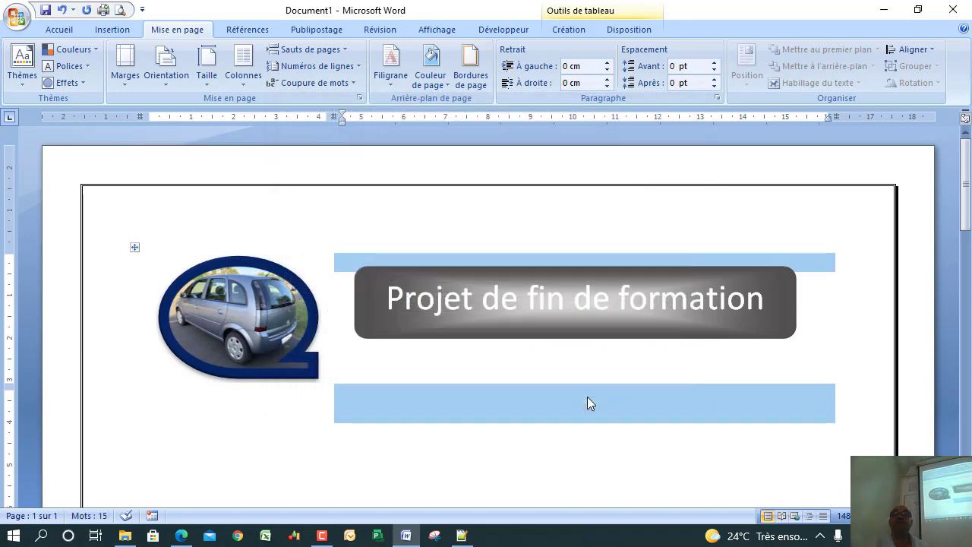
# - Show the formatting marks in the document and deselect the table cells
pyautogui.moveTo(965, 186); pyautogui.dragTo(946, 269)
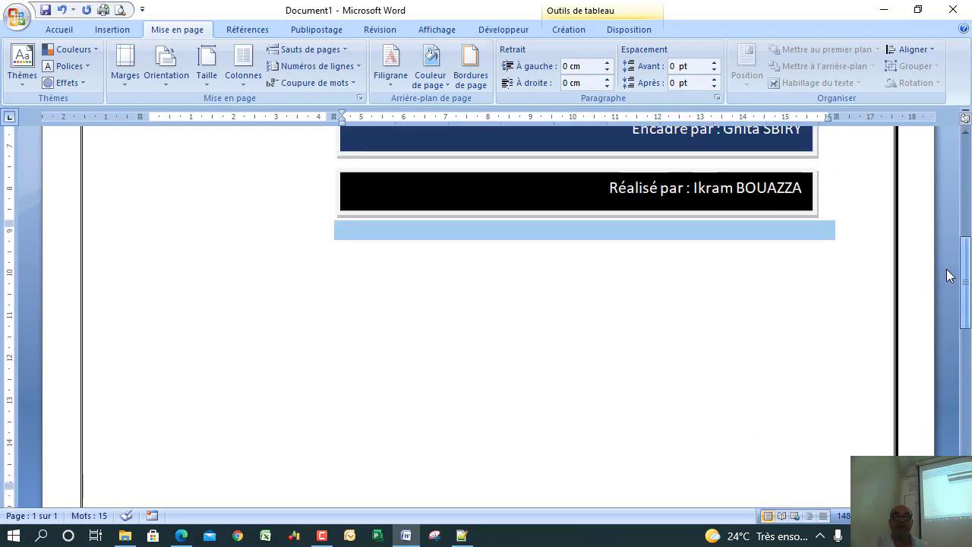
pyautogui.click(53, 29)
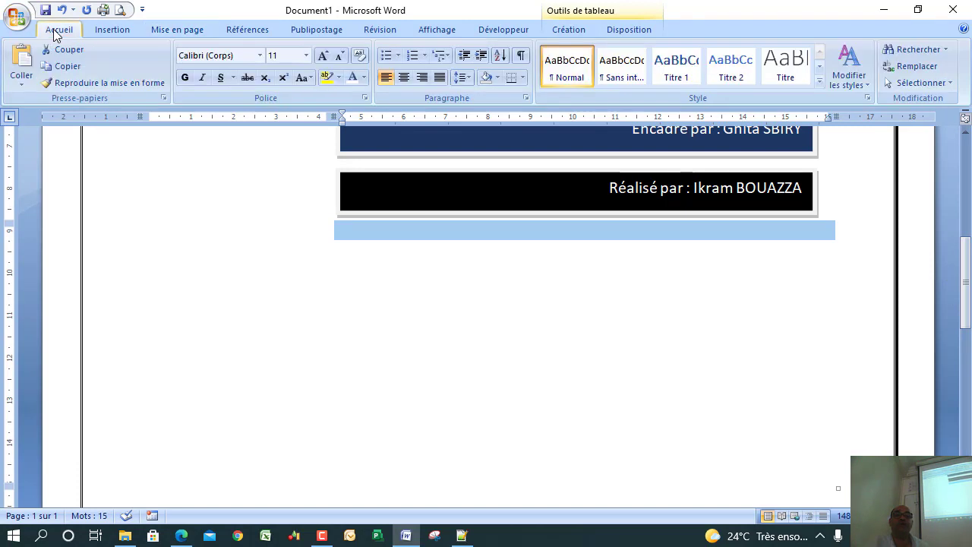
pyautogui.click(523, 58)
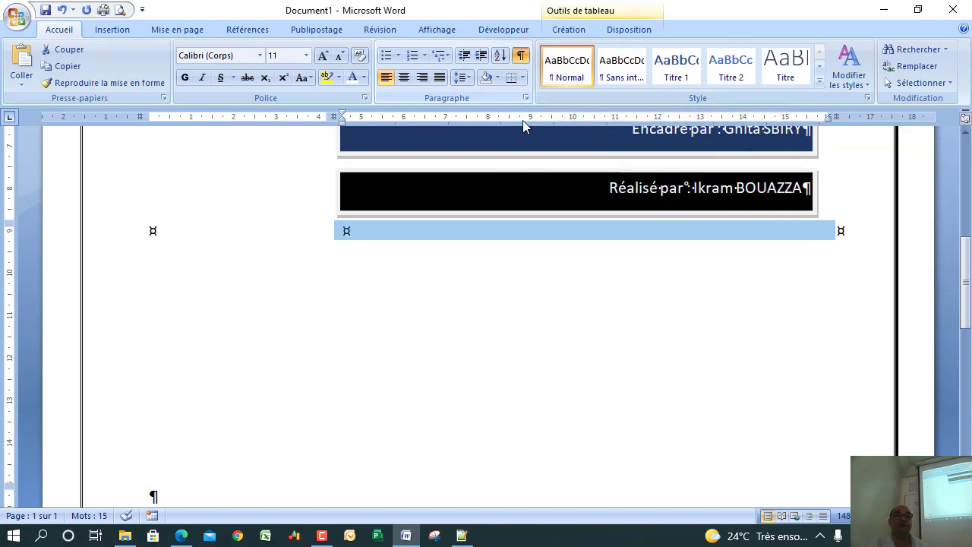
pyautogui.click(532, 325)
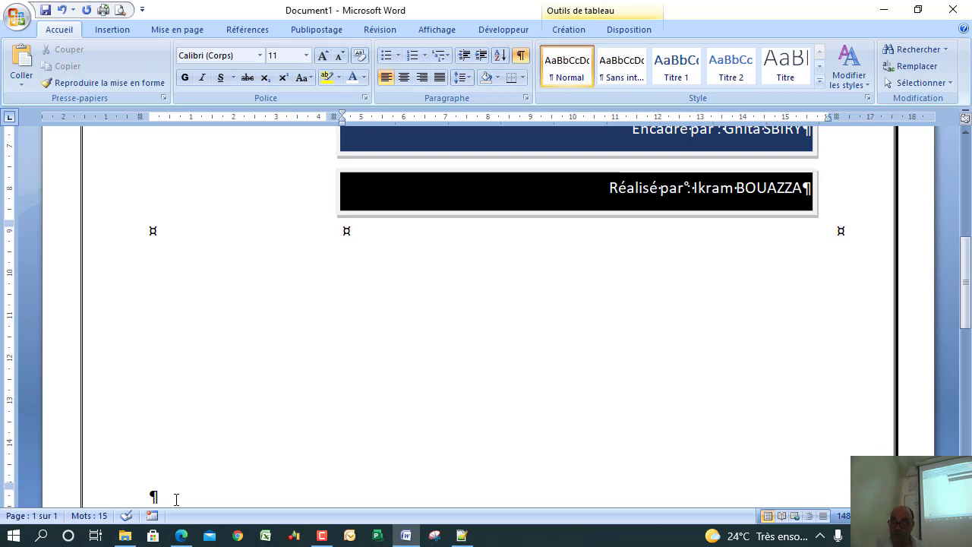
# - Add empty paragraphs below the table until they run several lines onto a second page
pyautogui.moveTo(963, 308); pyautogui.dragTo(966, 347)
pyautogui.click(189, 277)
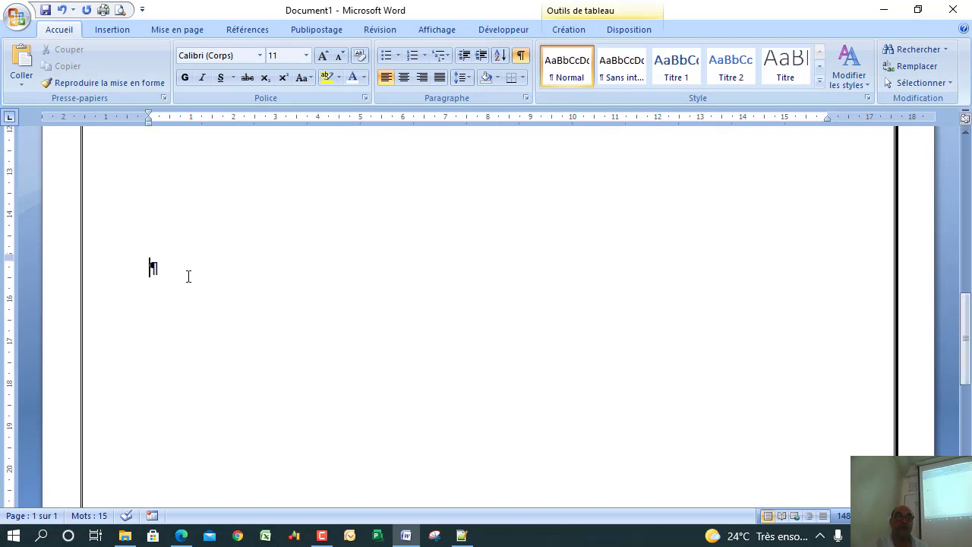
pyautogui.press('Return')
pyautogui.press('Return')
pyautogui.press('Return')
pyautogui.press('Return')
pyautogui.press('Return')
pyautogui.press('Return')
pyautogui.press('Return')
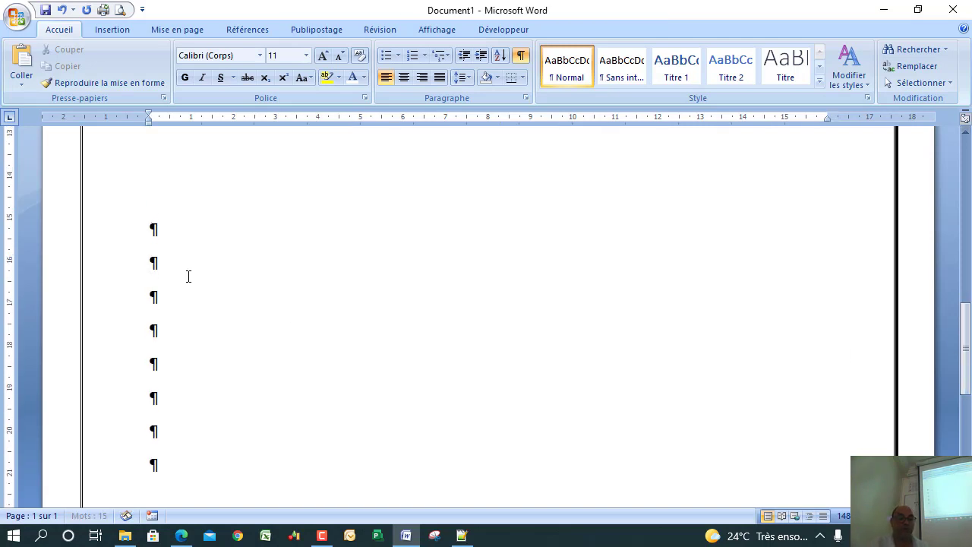
pyautogui.press('Return')
pyautogui.press('Return')
pyautogui.press('Return')
pyautogui.press('Return')
pyautogui.press('Return')
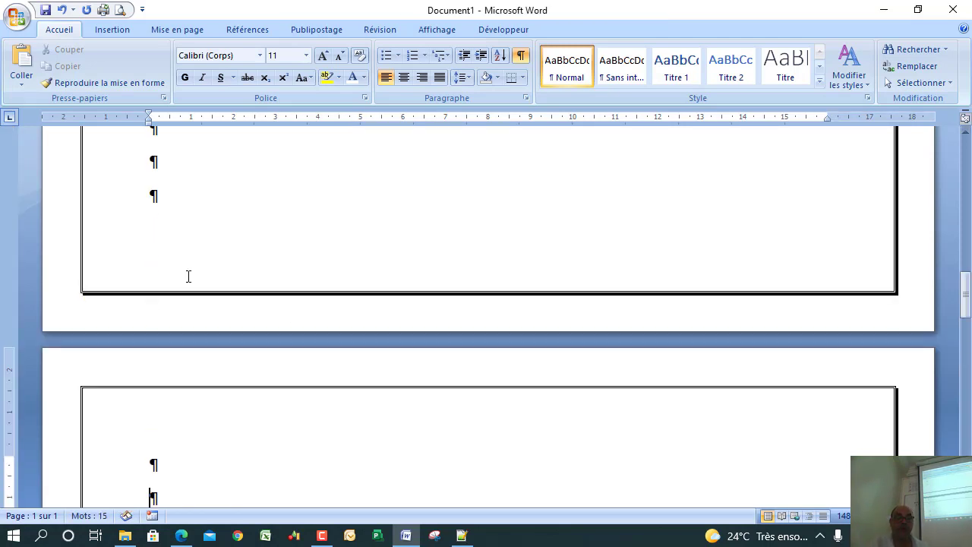
pyautogui.press('Return')
pyautogui.press('Return')
pyautogui.press('Return')
pyautogui.press('Return')
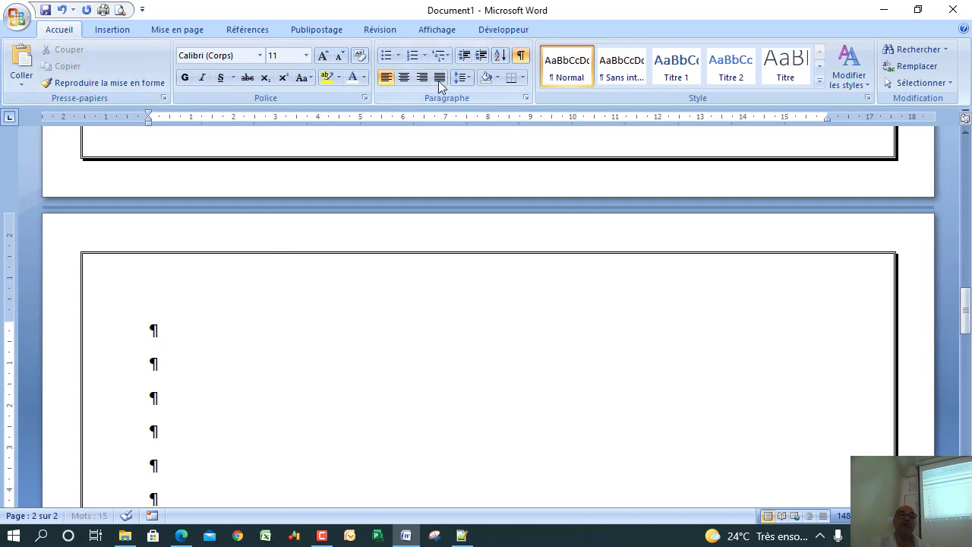
# - Hide the formatting marks and show them again, twice in a row
pyautogui.click(522, 56)
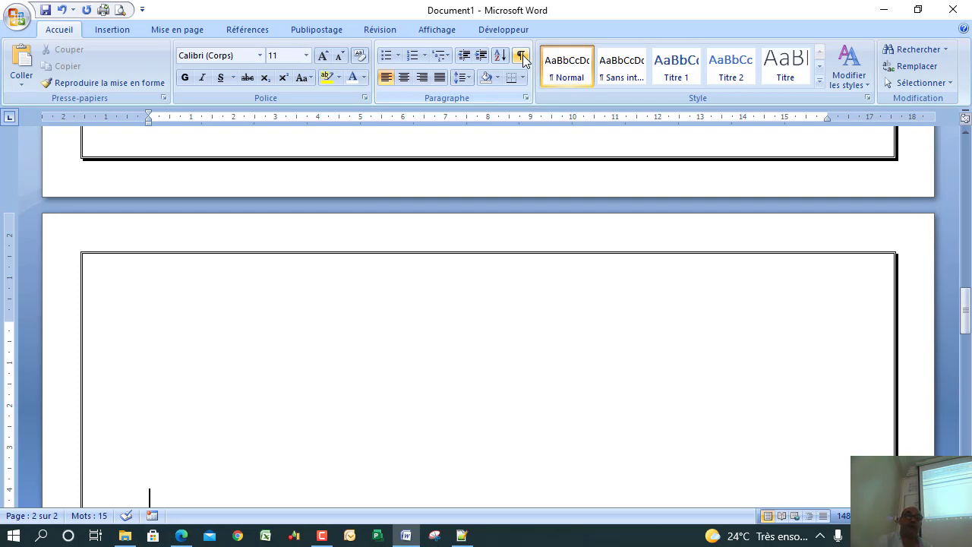
pyautogui.click(522, 57)
pyautogui.click(523, 57)
pyautogui.click(523, 57)
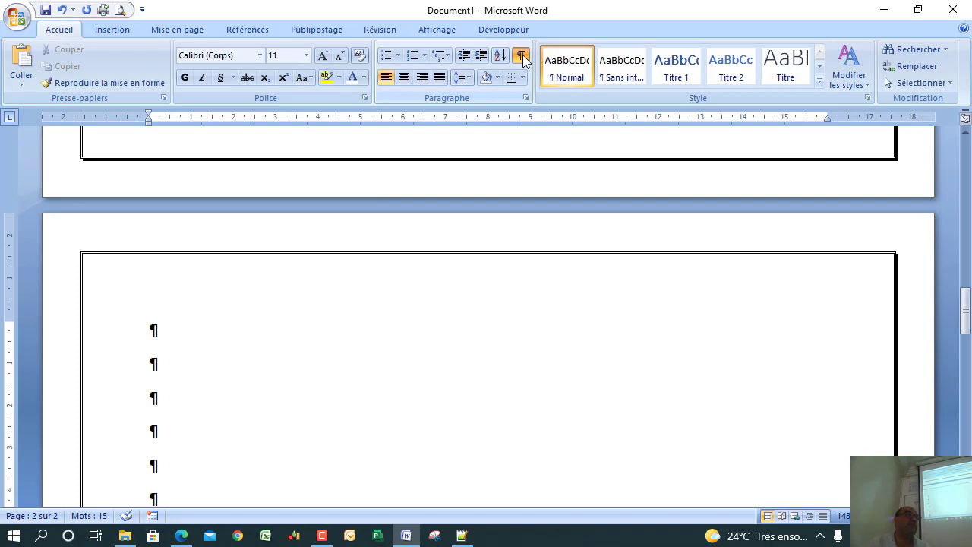
# - Delete the empty paragraphs on the second page, starting from the last one
pyautogui.press('BackSpace')
pyautogui.press('BackSpace')
pyautogui.press('BackSpace')
pyautogui.press('BackSpace')
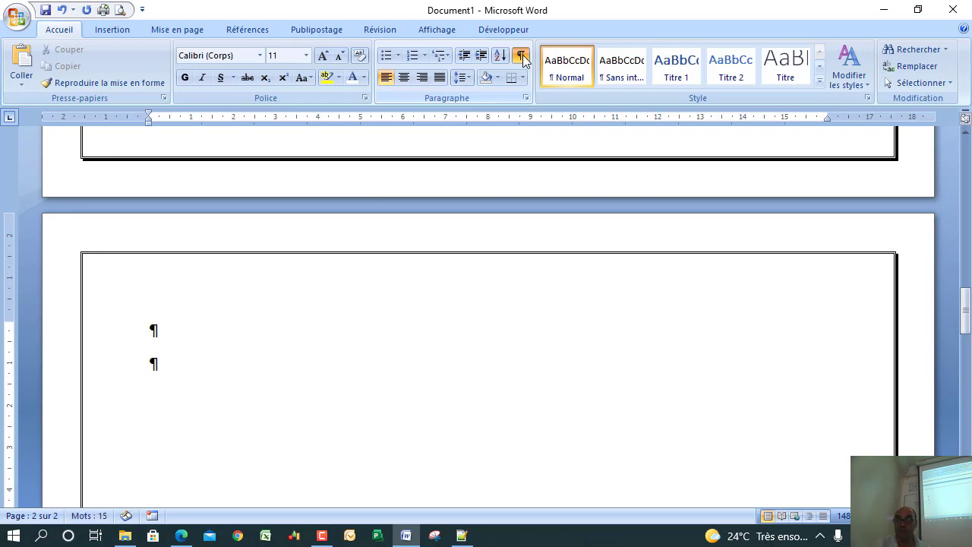
pyautogui.press('BackSpace')
pyautogui.press('BackSpace')
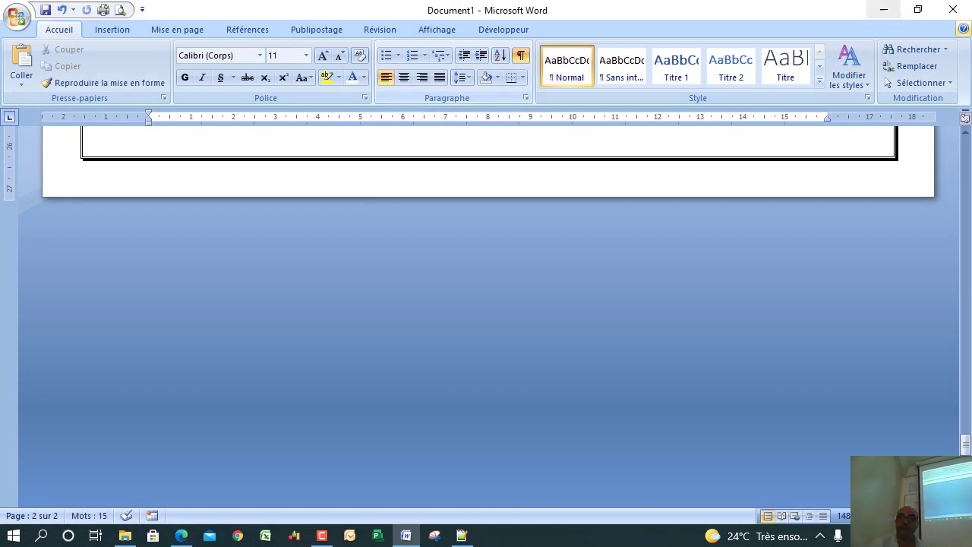
# - Delete the last three empty paragraphs at the end of the first page
pyautogui.moveTo(965, 449); pyautogui.dragTo(965, 386)
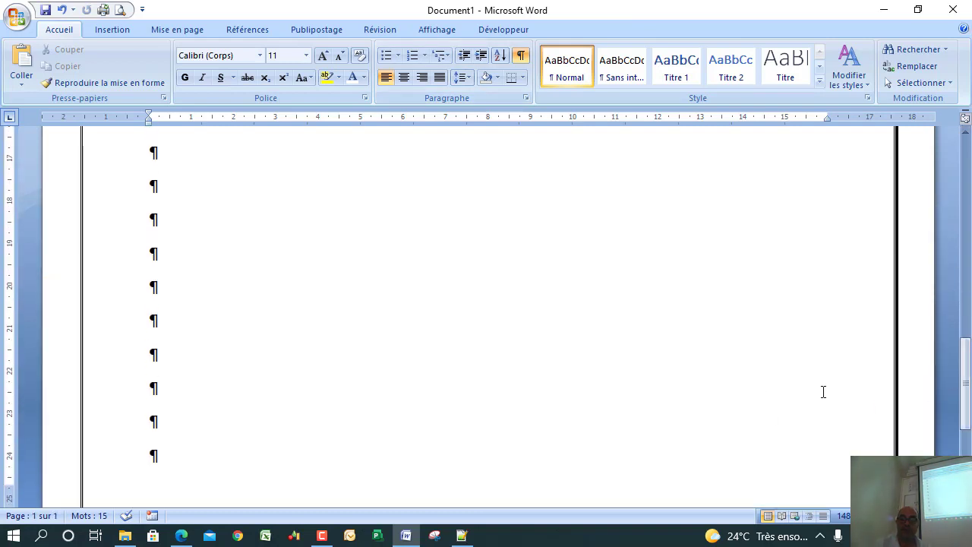
pyautogui.press('BackSpace')
pyautogui.press('BackSpace')
pyautogui.press('BackSpace')
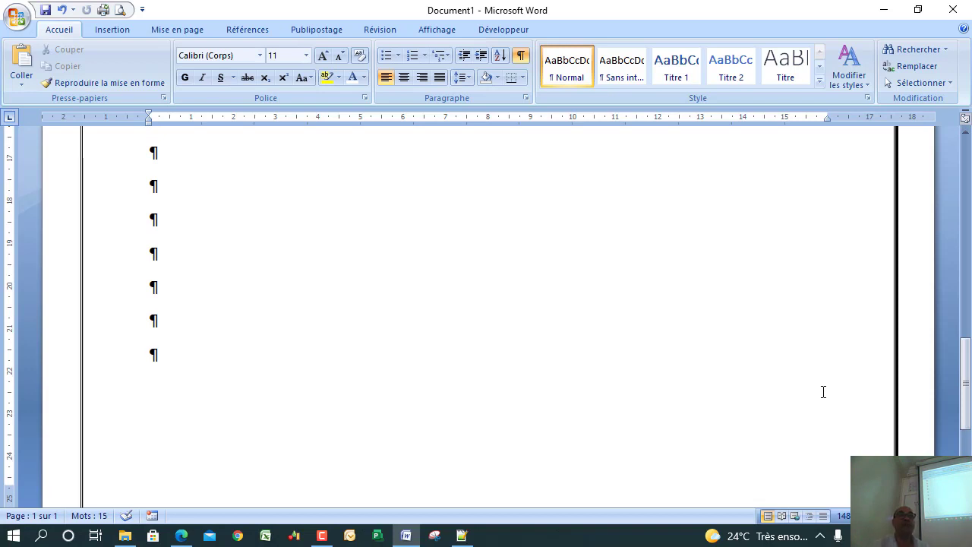
# - Try a page break at the last empty paragraph, check its mark on the first page and undo it
pyautogui.click(120, 34)
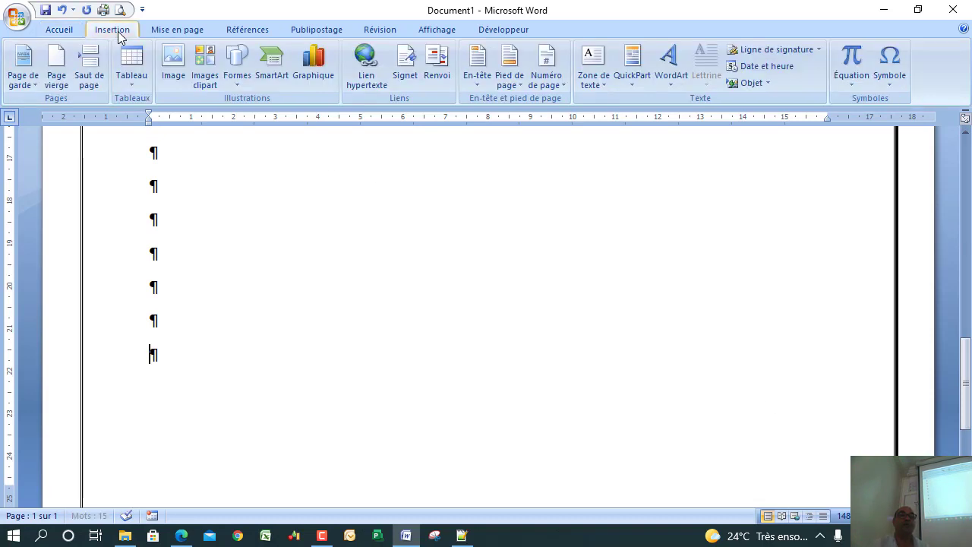
pyautogui.click(90, 77)
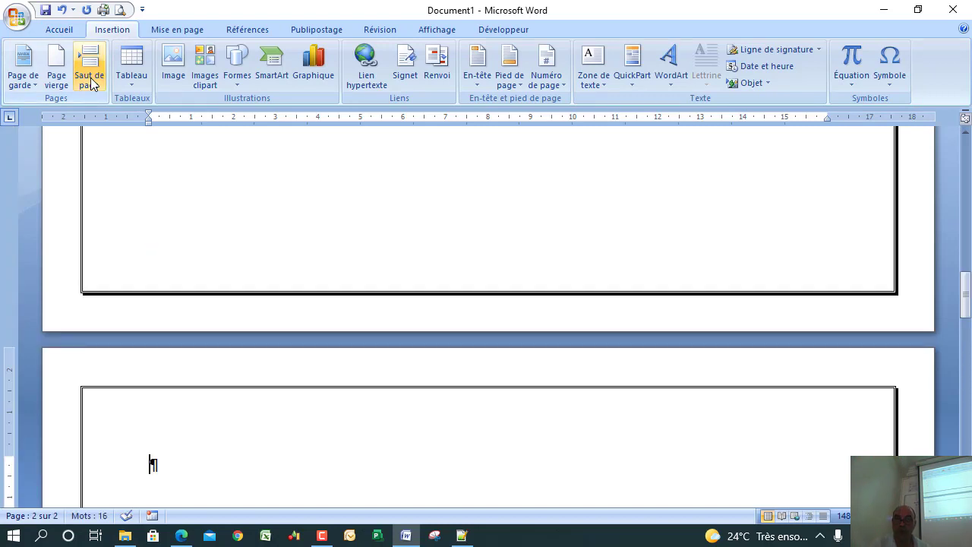
pyautogui.moveTo(966, 291); pyautogui.dragTo(966, 270)
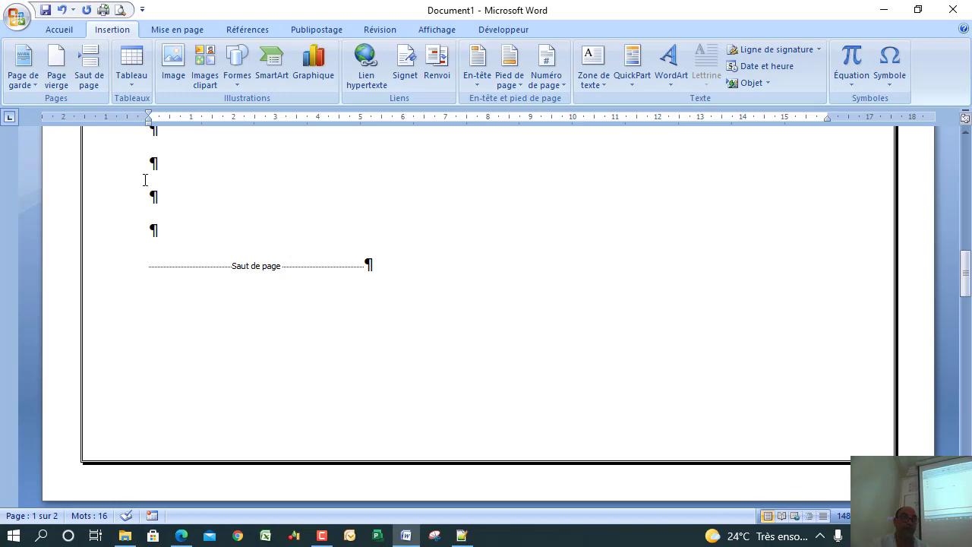
pyautogui.click(61, 10)
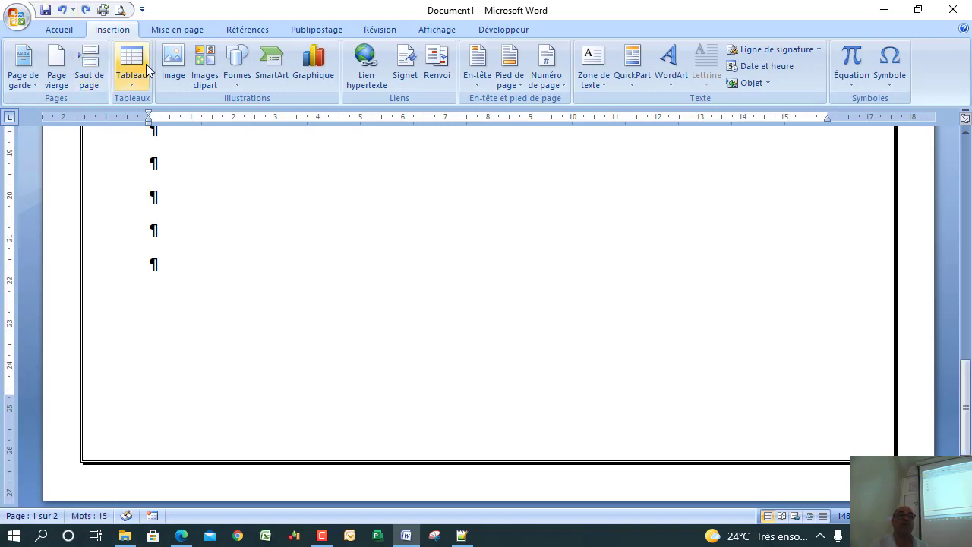
# - Insert a "Page suivante" section break at the last empty paragraph of the first page
pyautogui.click(171, 32)
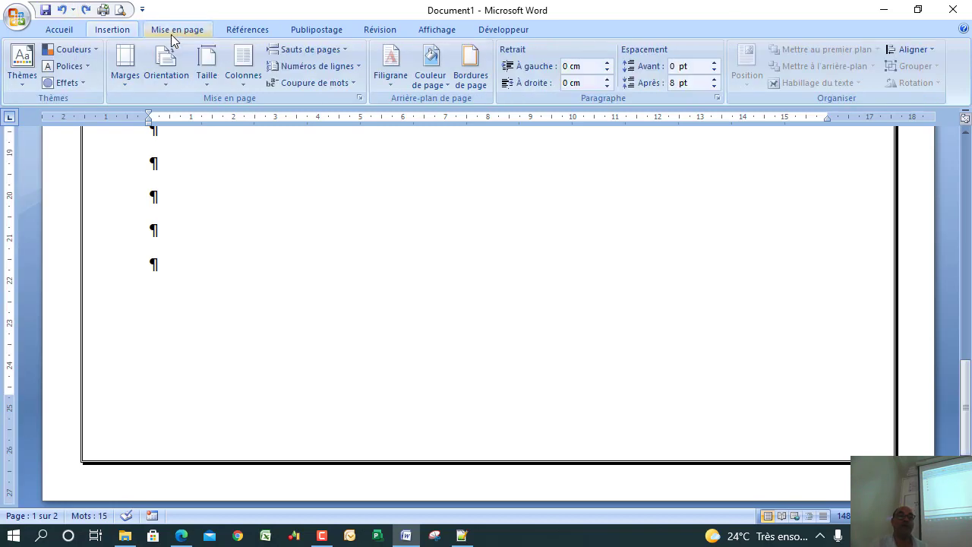
pyautogui.click(167, 80)
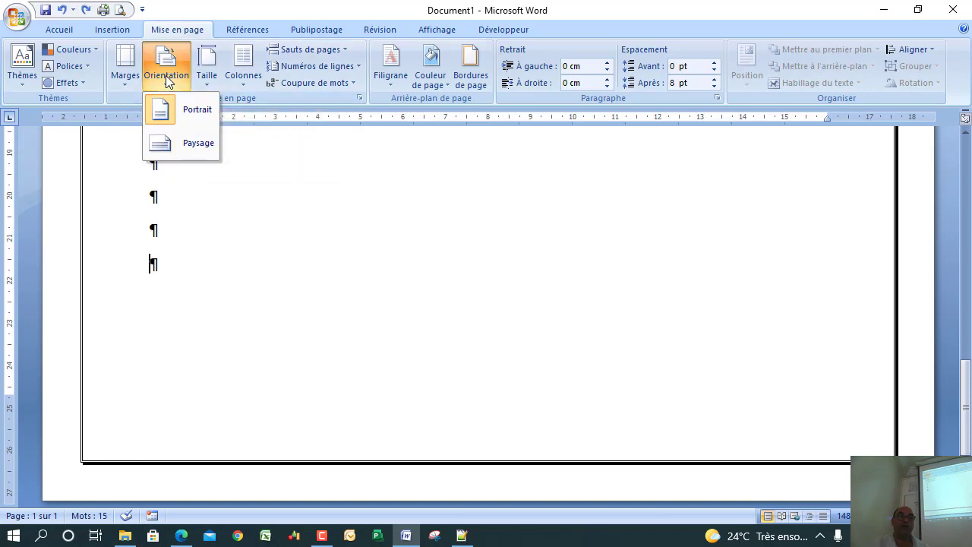
pyautogui.click(244, 245)
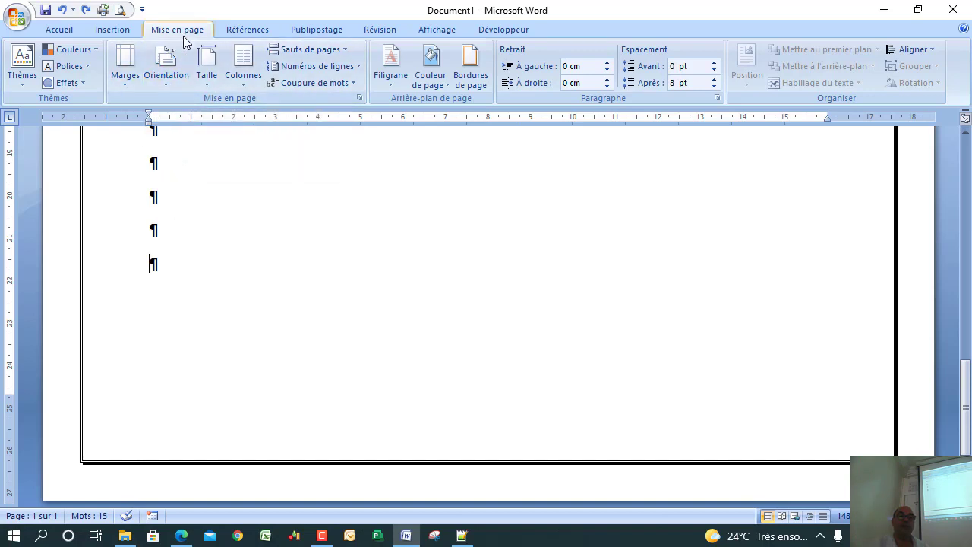
pyautogui.click(304, 48)
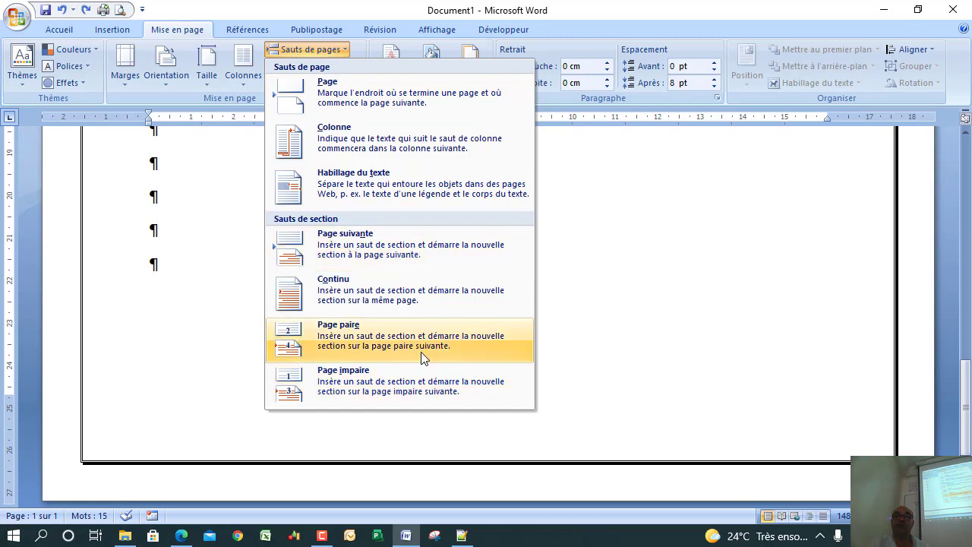
pyautogui.click(380, 244)
# - Examine both pages in print preview, one at a time and side by side, and return to the document
pyautogui.moveTo(966, 300); pyautogui.dragTo(965, 164)
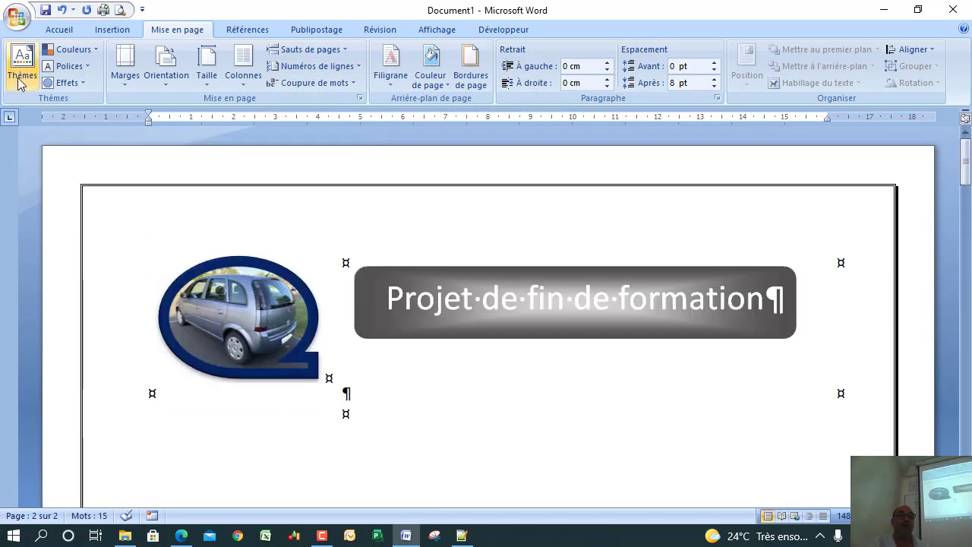
pyautogui.click(120, 10)
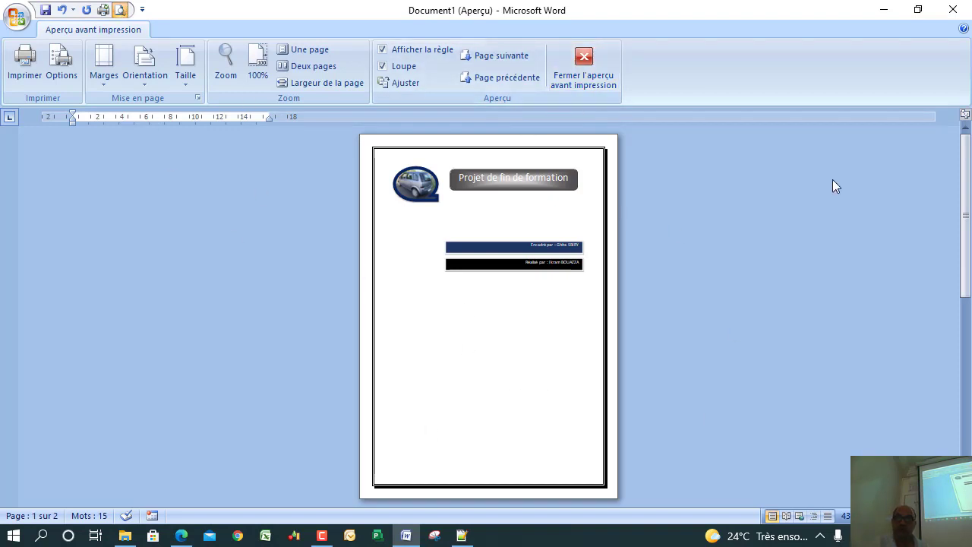
pyautogui.click(967, 346)
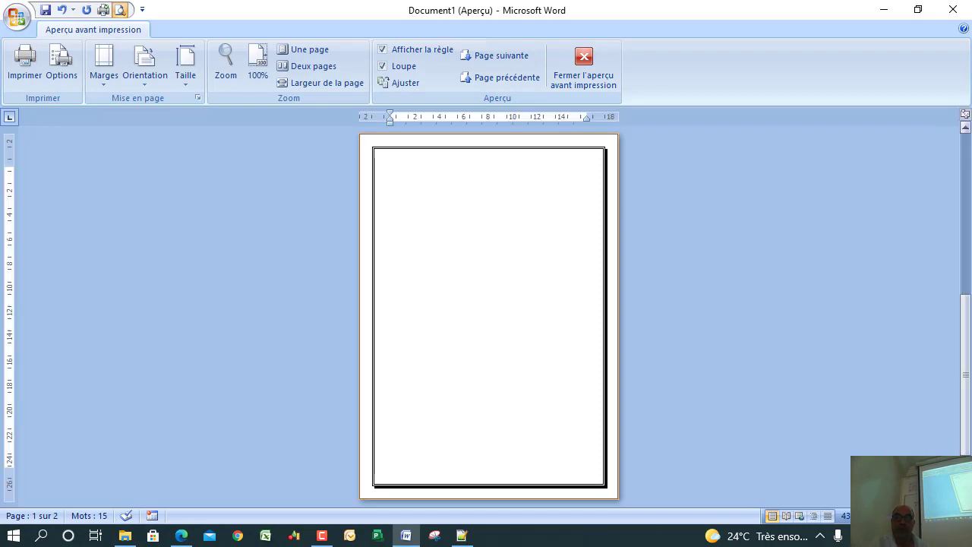
pyautogui.moveTo(966, 372); pyautogui.dragTo(965, 213)
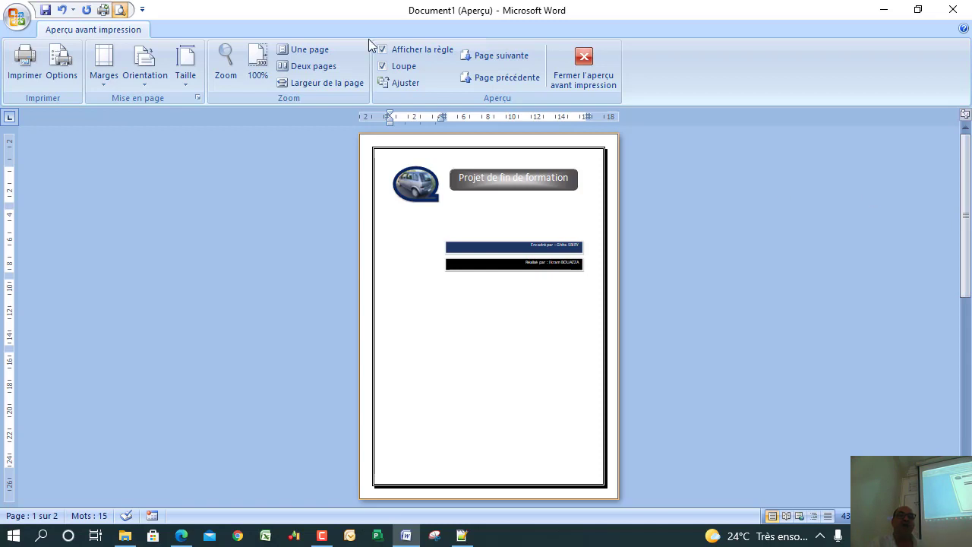
pyautogui.click(309, 68)
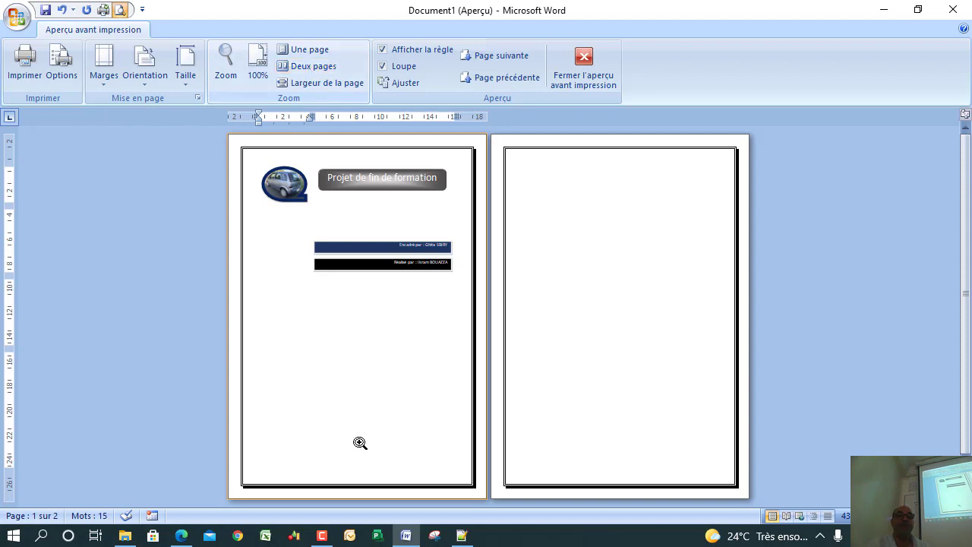
pyautogui.click(591, 61)
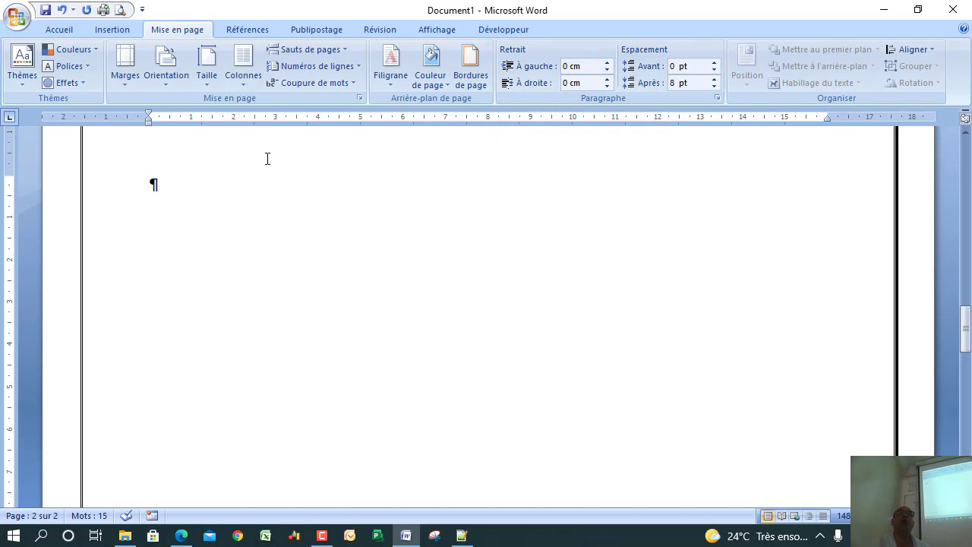
pyautogui.click(60, 27)
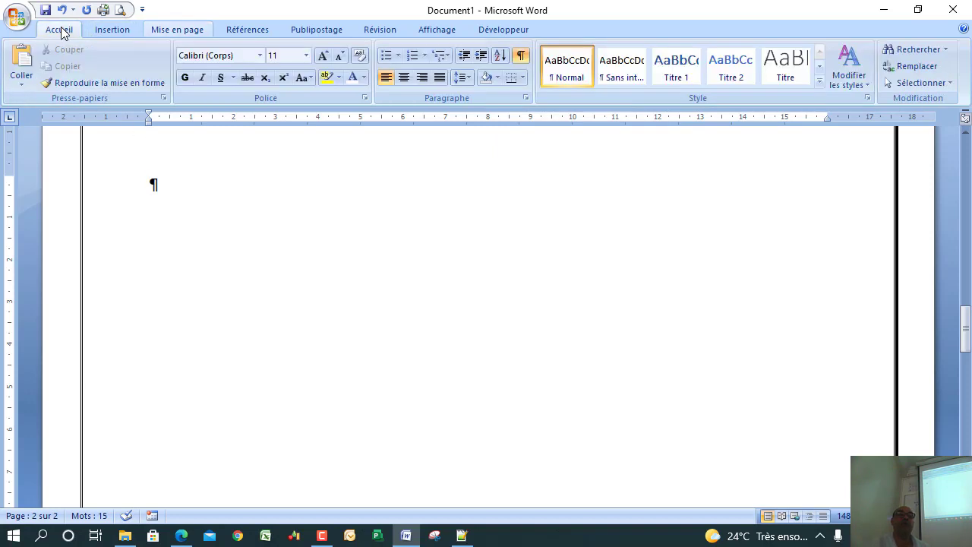
pyautogui.click(102, 29)
pyautogui.click(175, 31)
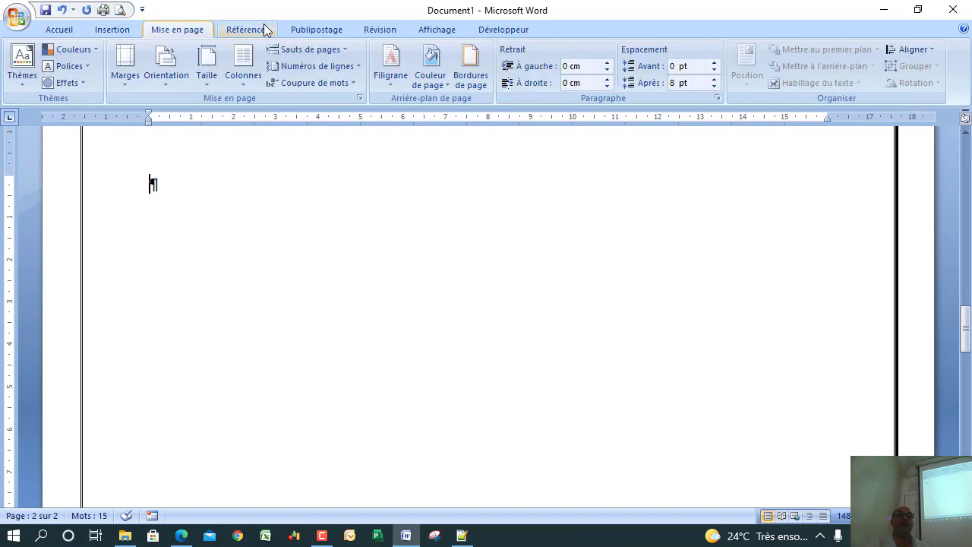
# - Insert the predefined "Annuel" header with title and year fields on the cover page
pyautogui.click(114, 30)
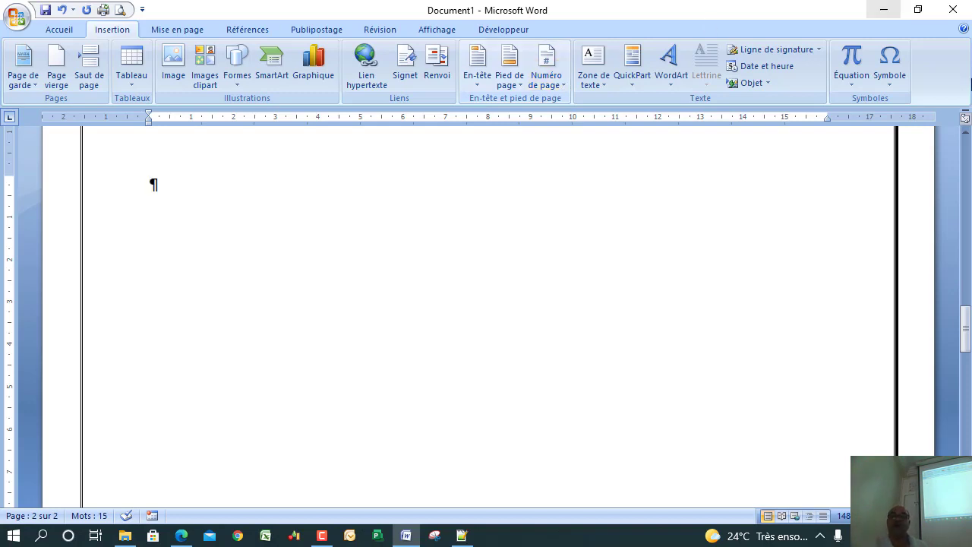
pyautogui.moveTo(966, 320); pyautogui.dragTo(956, 162)
pyautogui.moveTo(349, 199); pyautogui.dragTo(274, 266)
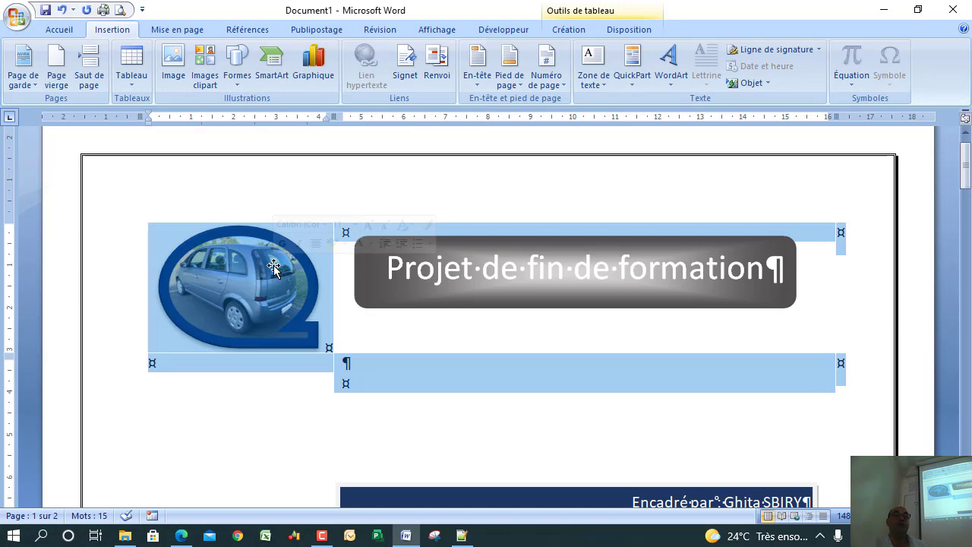
pyautogui.moveTo(968, 158); pyautogui.dragTo(966, 317)
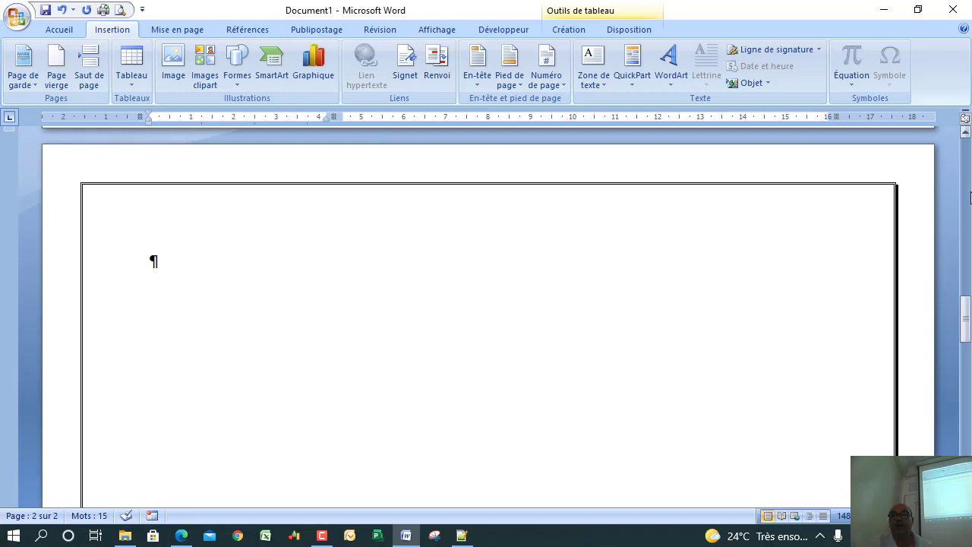
pyautogui.moveTo(966, 307); pyautogui.dragTo(967, 307)
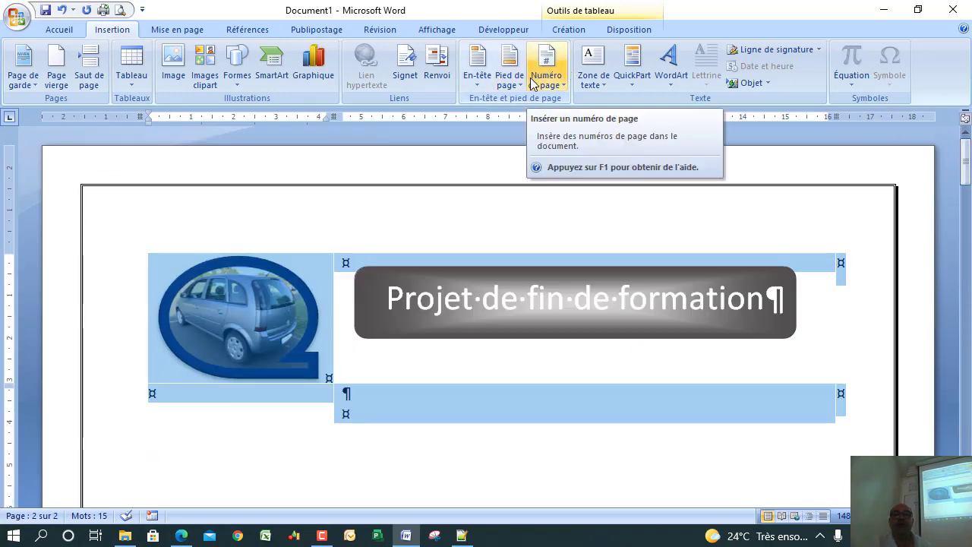
pyautogui.click(477, 75)
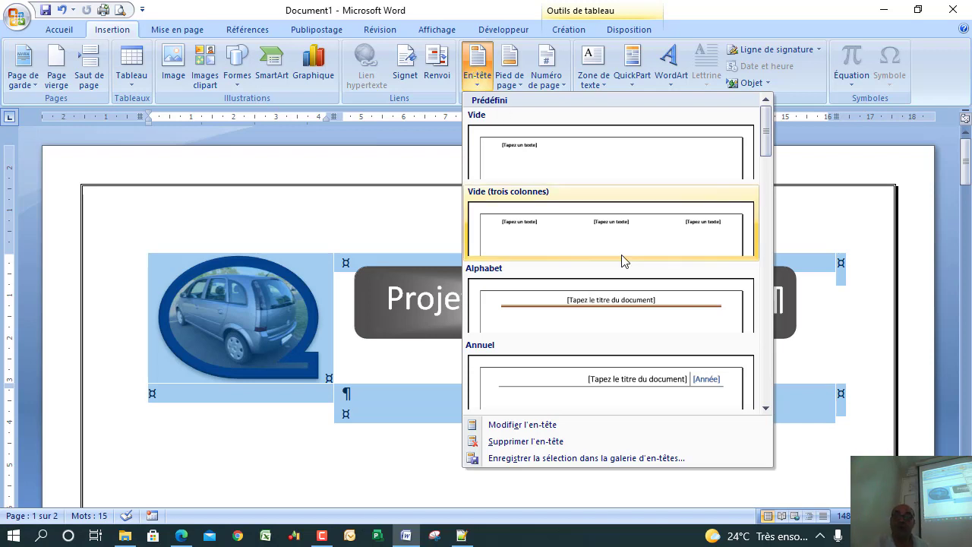
pyautogui.click(614, 381)
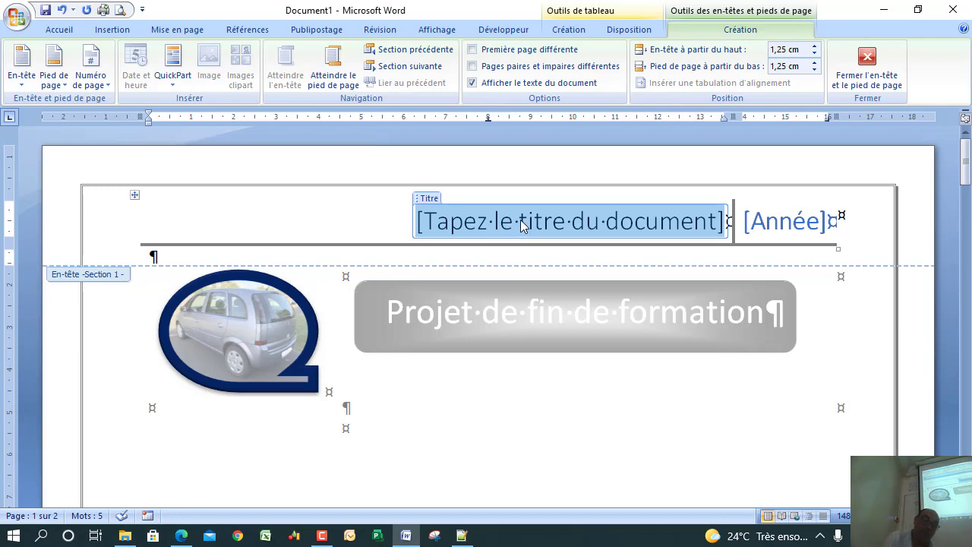
# - Enter "Rappor de fin d’études" as the document title in the header
pyautogui.write('Ra')
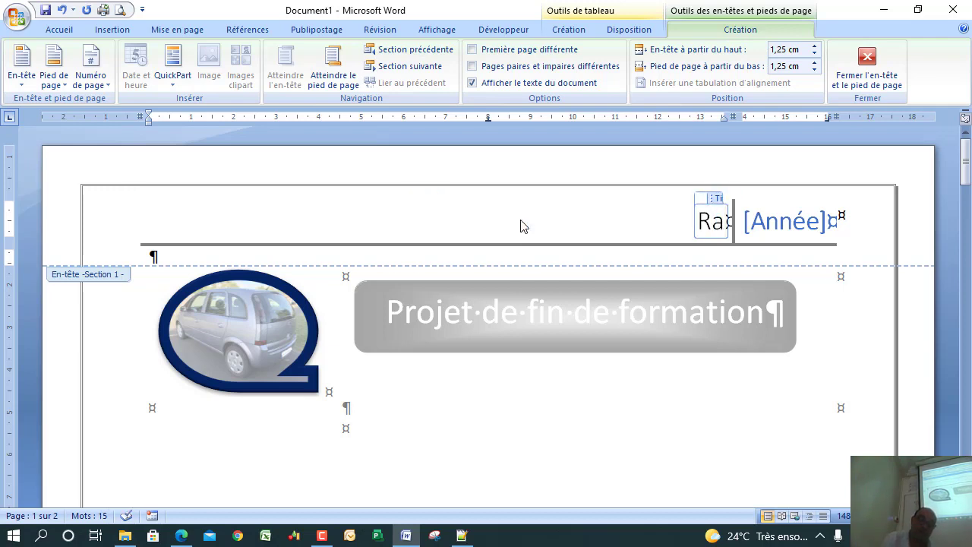
pyautogui.write('ppor')
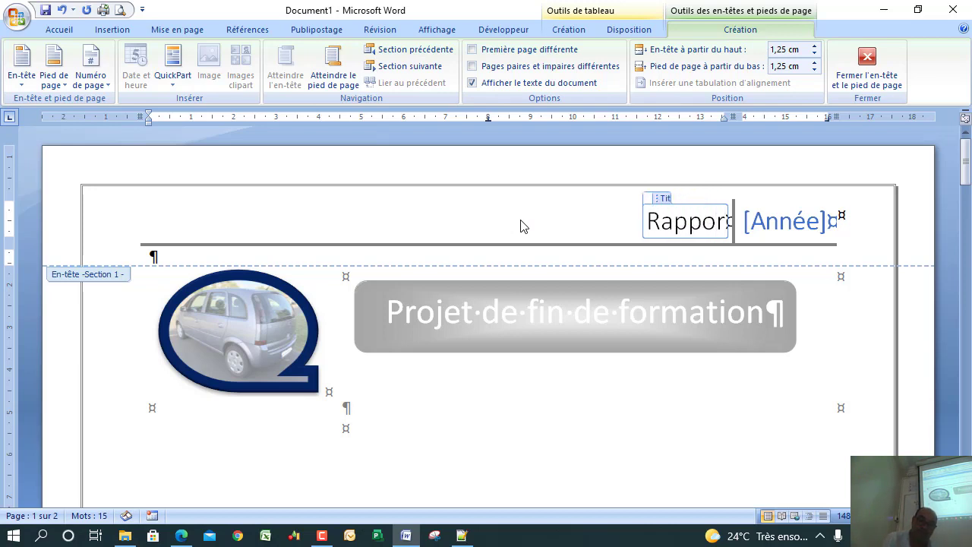
pyautogui.write(' de f')
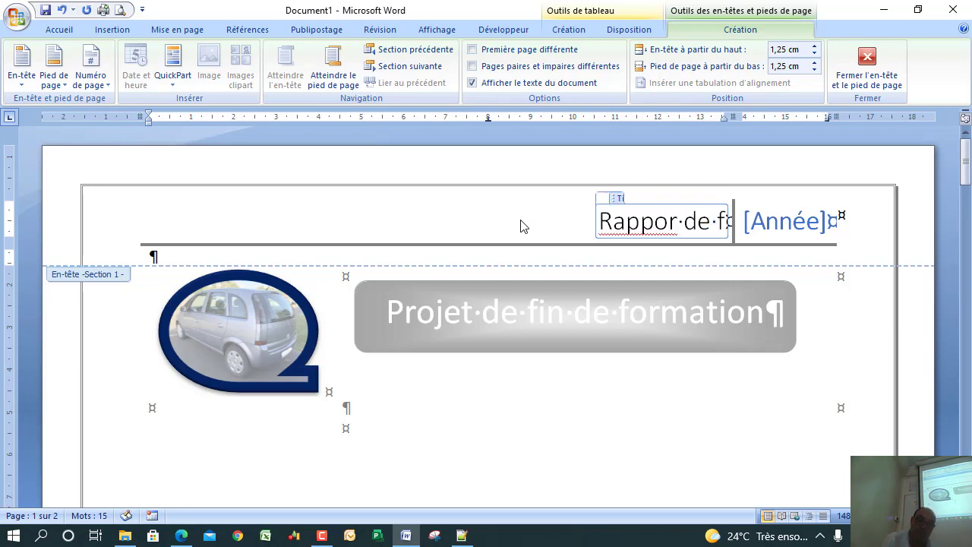
pyautogui.write("in d'étud")
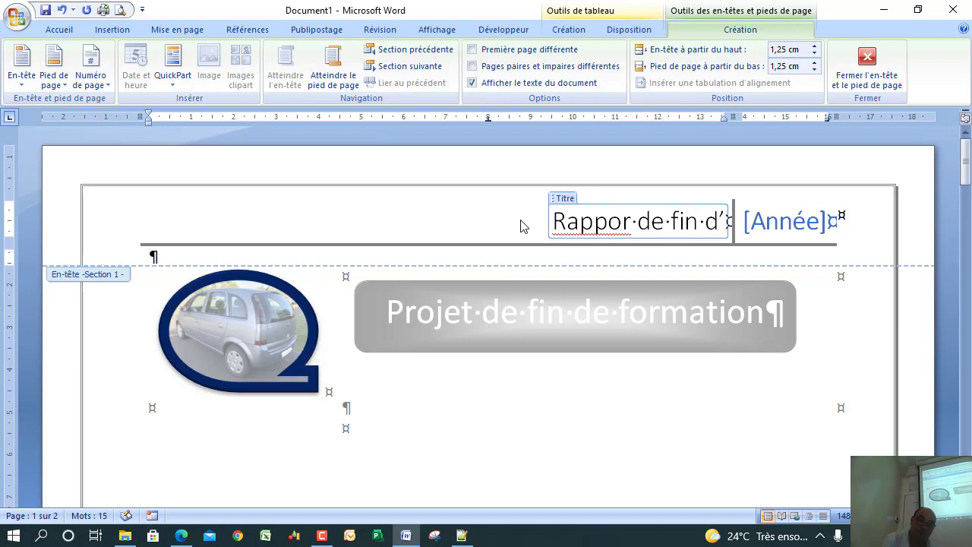
pyautogui.write('es')
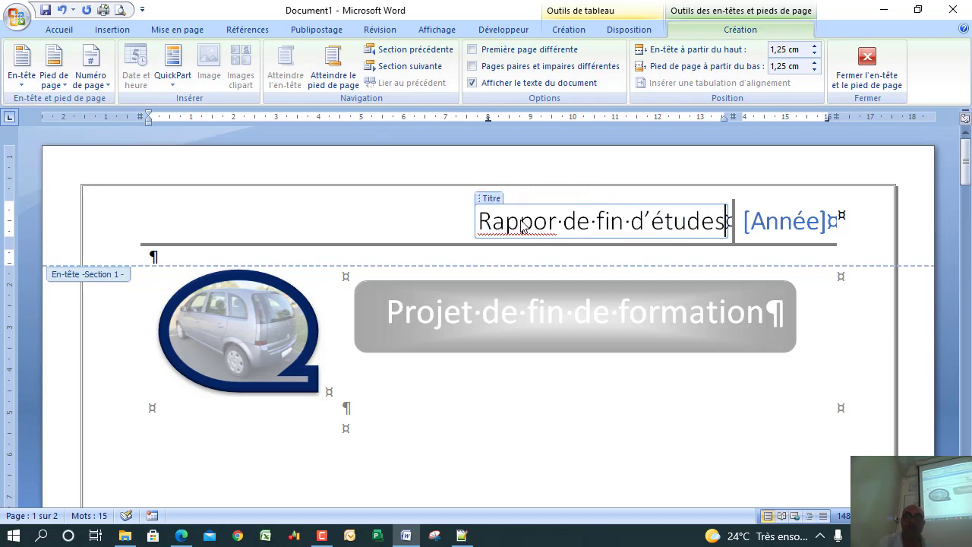
# - Go through the header's year and title fields and return to the document body
pyautogui.click(773, 216)
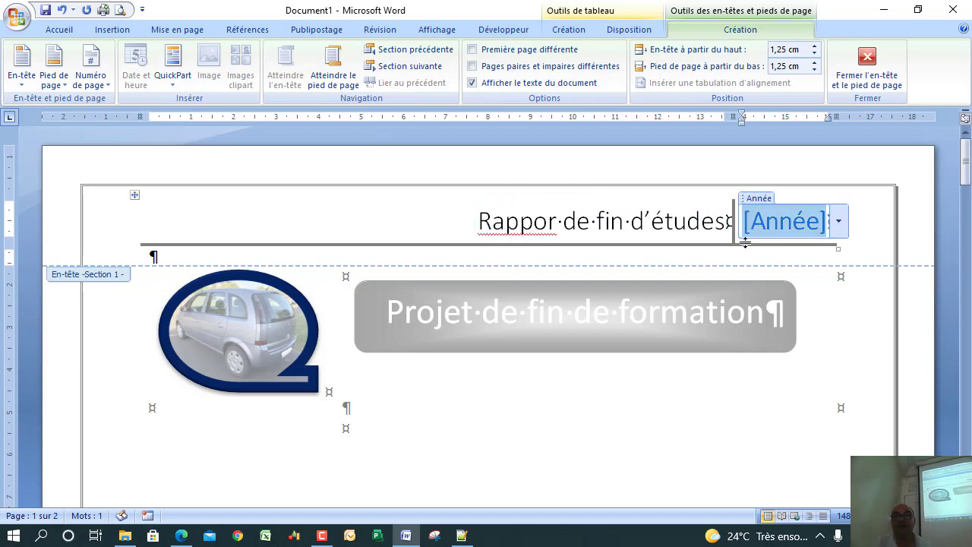
pyautogui.click(469, 222)
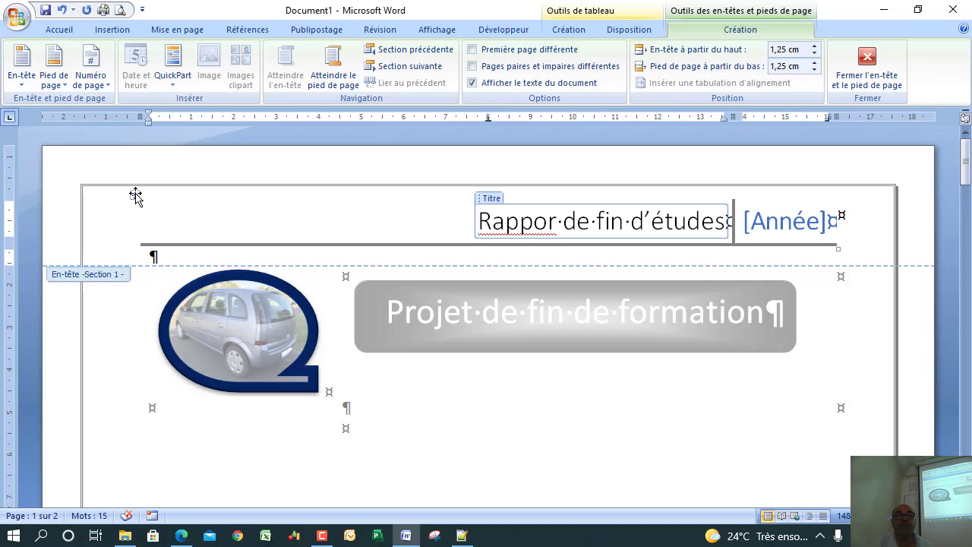
pyautogui.click(841, 222)
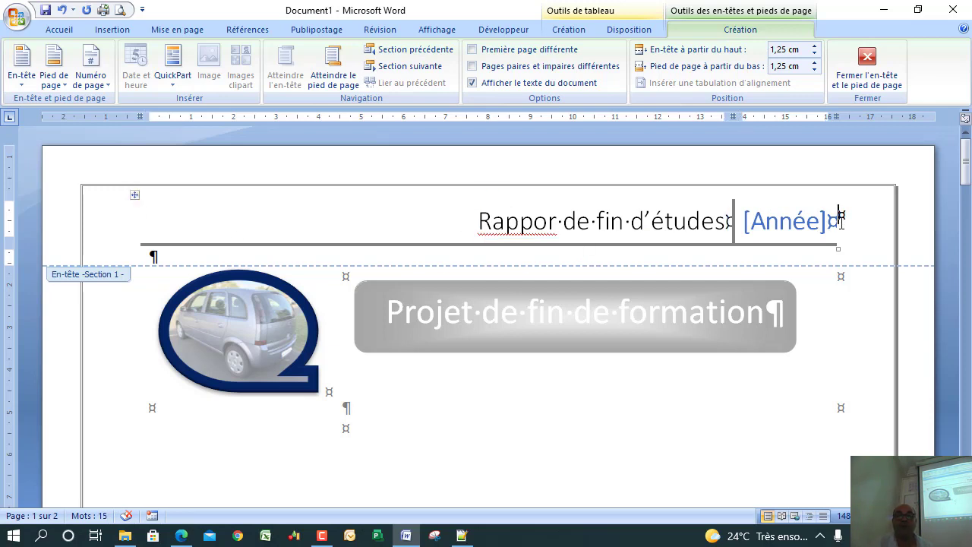
pyautogui.click(113, 30)
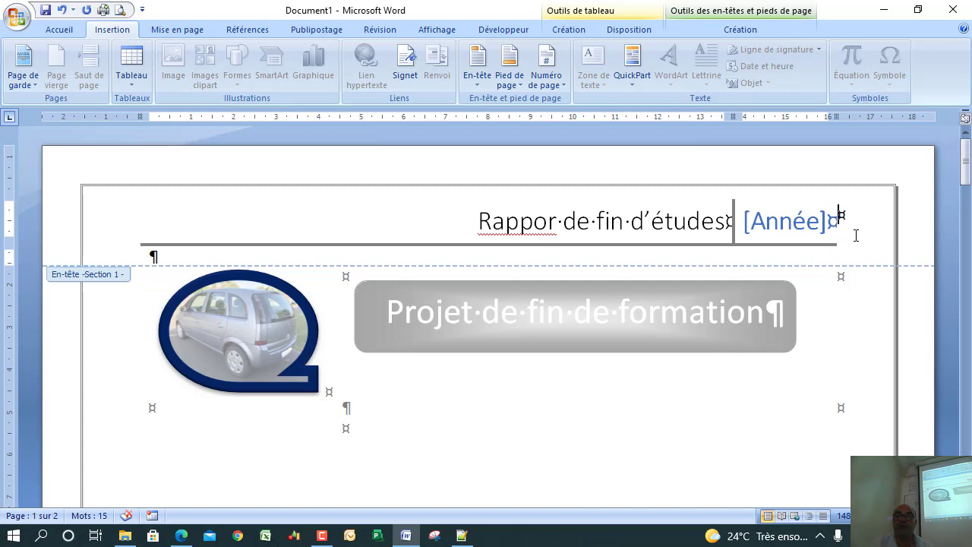
pyautogui.doubleClick(864, 425)
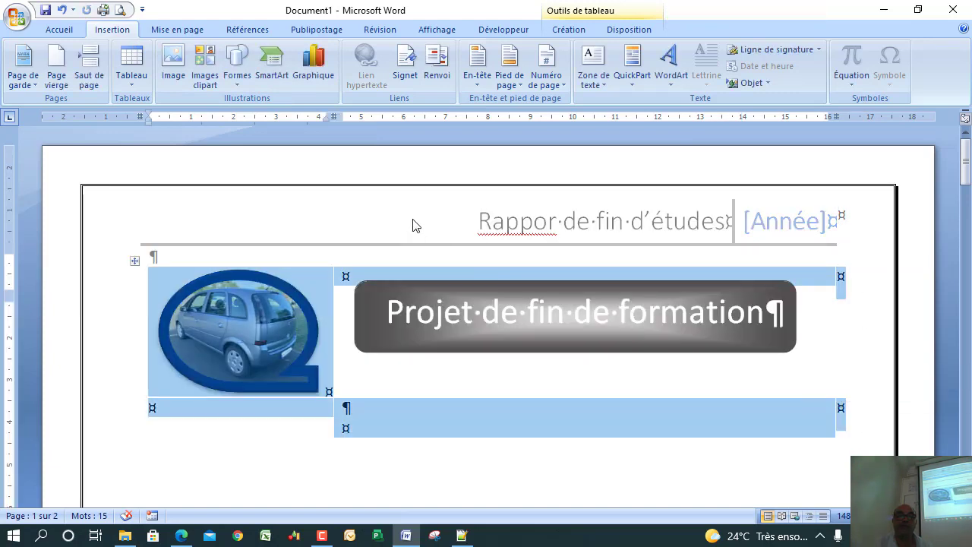
# - Correct the header title's first word to "Rapport", and clear the contents of both the title and year cells
pyautogui.doubleClick(557, 225)
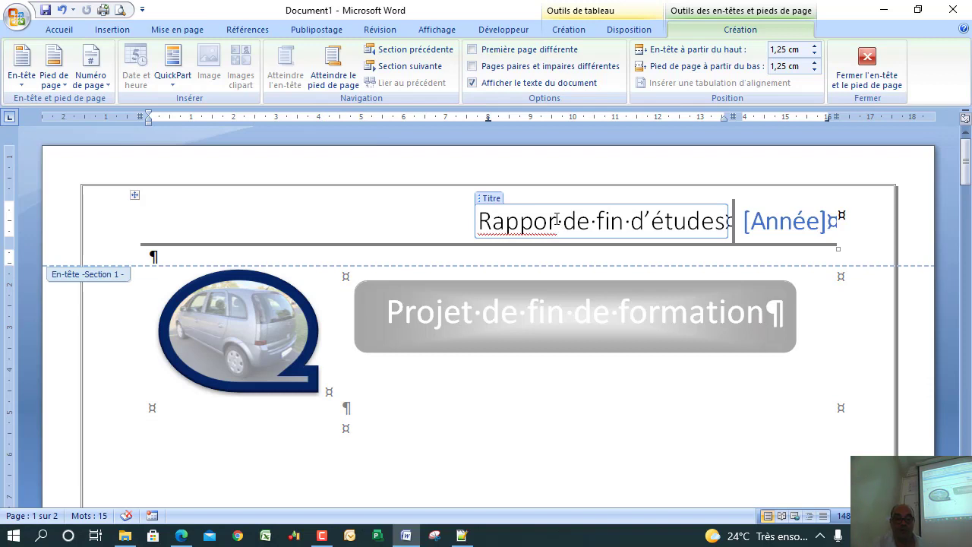
pyautogui.write('t')
pyautogui.moveTo(469, 220); pyautogui.dragTo(807, 228)
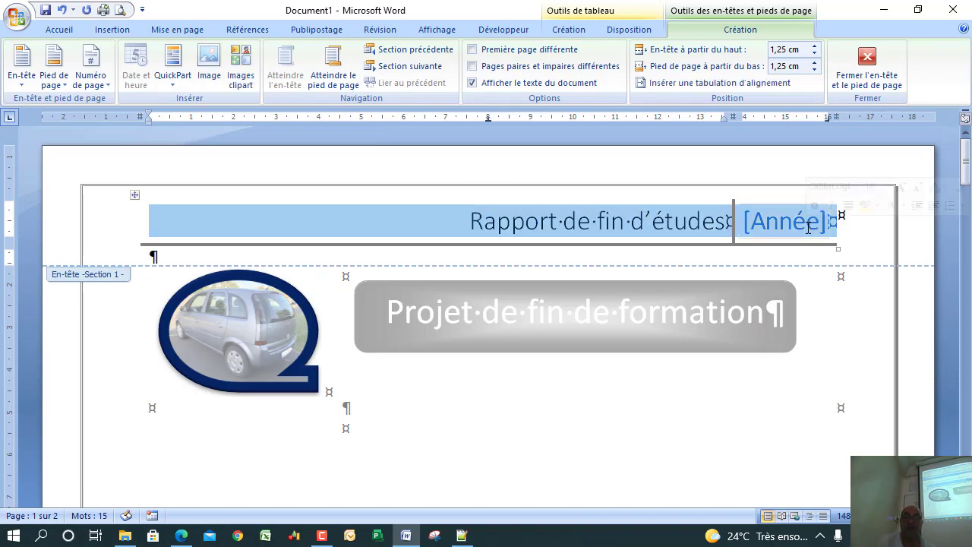
pyautogui.press('Delete')
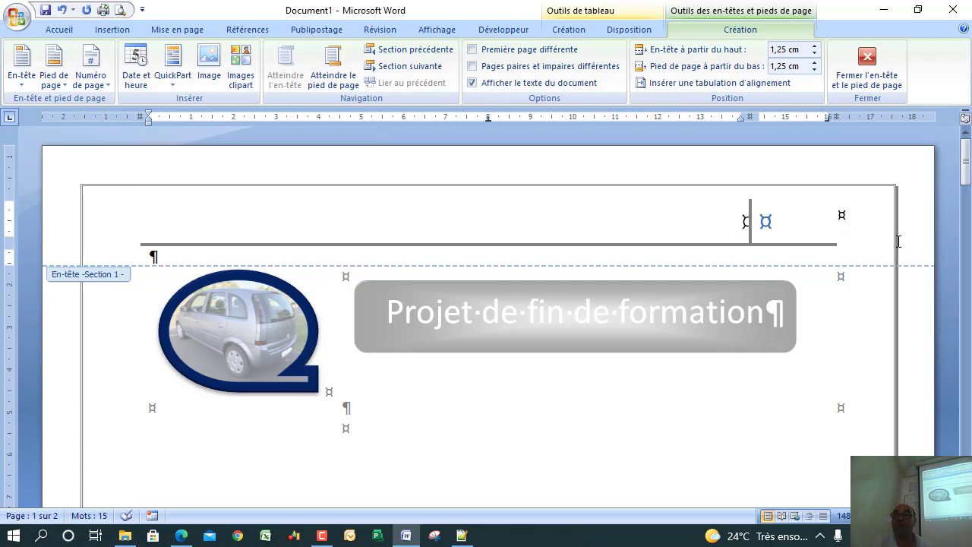
# - Insert the picture Monospace.jpg in the header table's former year cell
pyautogui.click(801, 229)
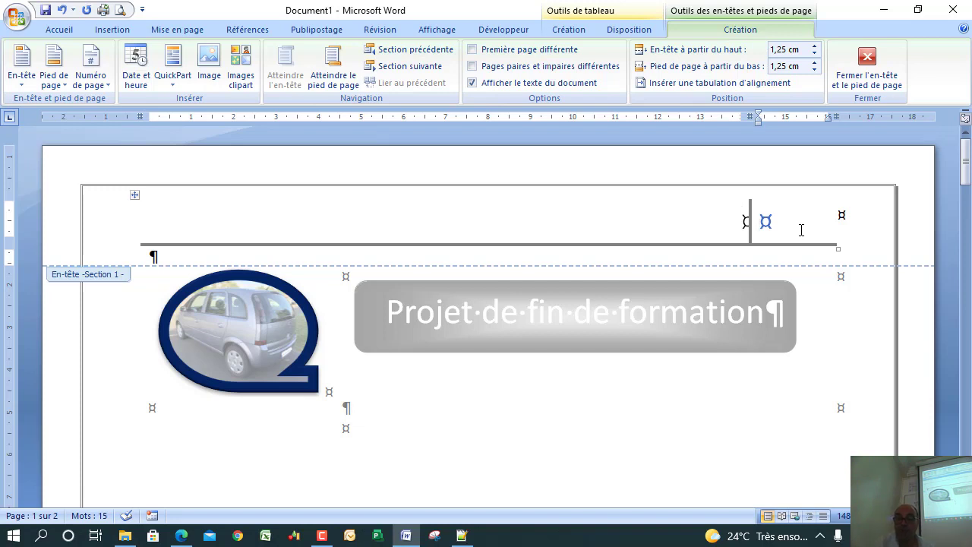
pyautogui.click(211, 69)
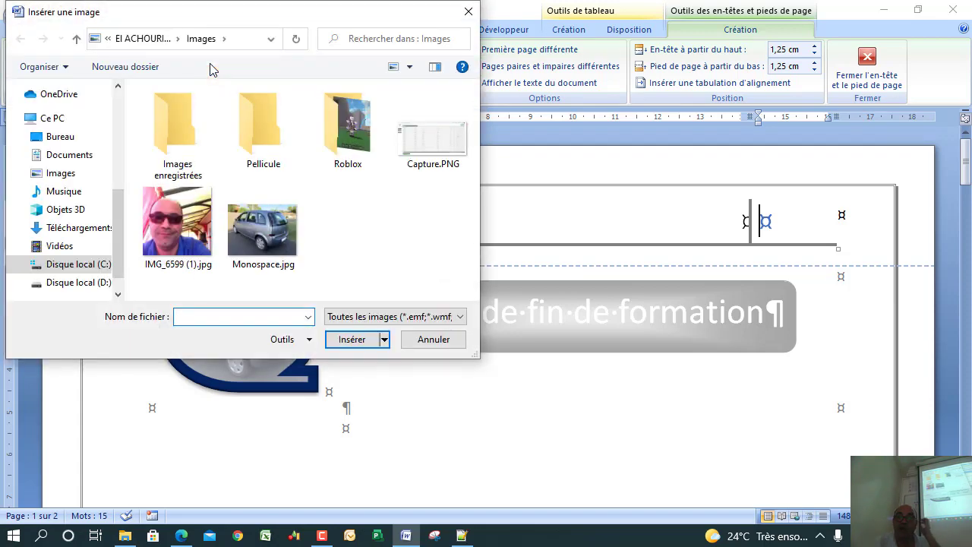
pyautogui.doubleClick(263, 224)
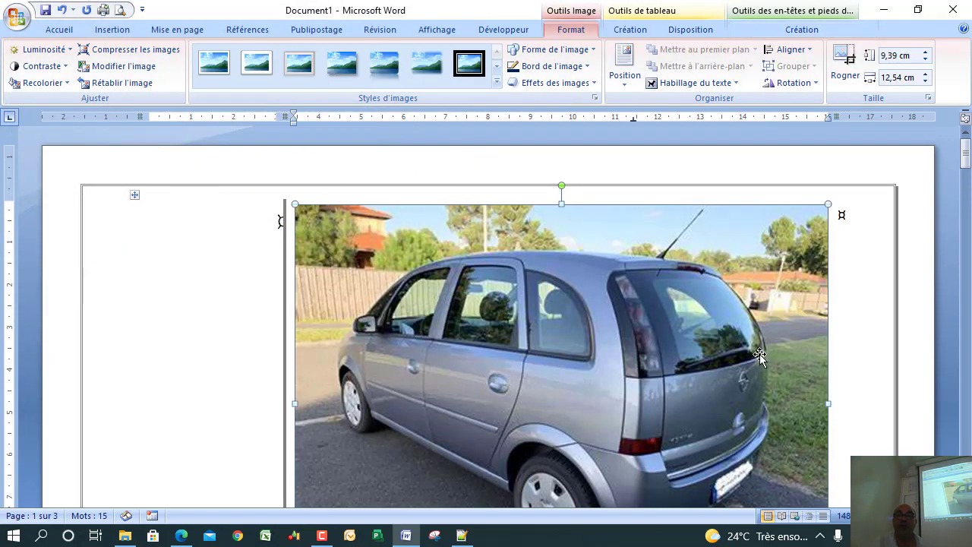
# - Reduce the header picture proportionally to a width of 1,8 cm
pyautogui.moveTo(966, 152); pyautogui.dragTo(966, 180)
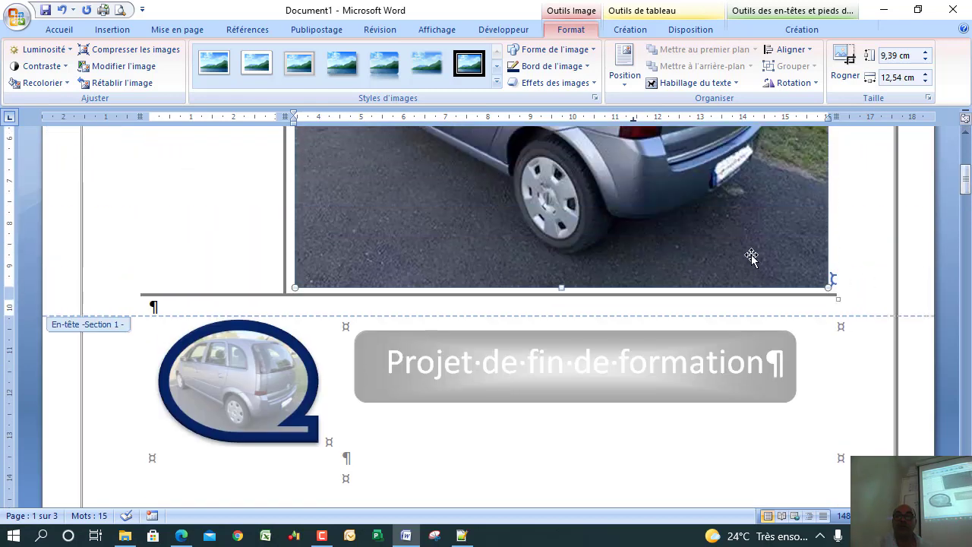
pyautogui.click(925, 81)
pyautogui.click(925, 82)
pyautogui.click(925, 82)
pyautogui.click(925, 81)
pyautogui.click(925, 81)
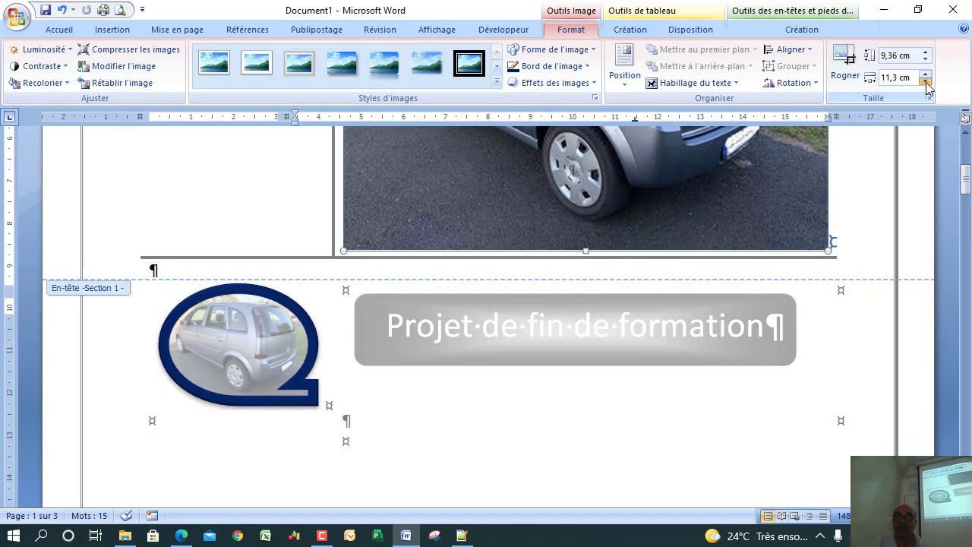
pyautogui.click(925, 81)
pyautogui.click(925, 82)
pyautogui.click(925, 81)
pyautogui.click(925, 81)
pyautogui.click(925, 81)
pyautogui.click(925, 81)
pyautogui.click(925, 81)
pyautogui.click(925, 81)
pyautogui.click(925, 81)
pyautogui.click(925, 81)
pyautogui.click(925, 82)
pyautogui.click(925, 81)
pyautogui.click(925, 81)
pyautogui.click(925, 81)
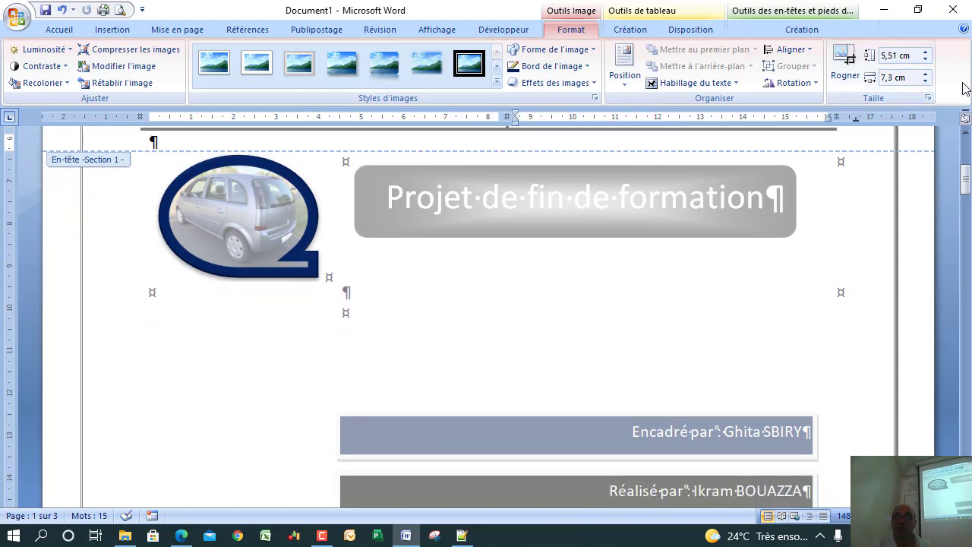
pyautogui.click(966, 132)
pyautogui.scroll(7, 966, 136)
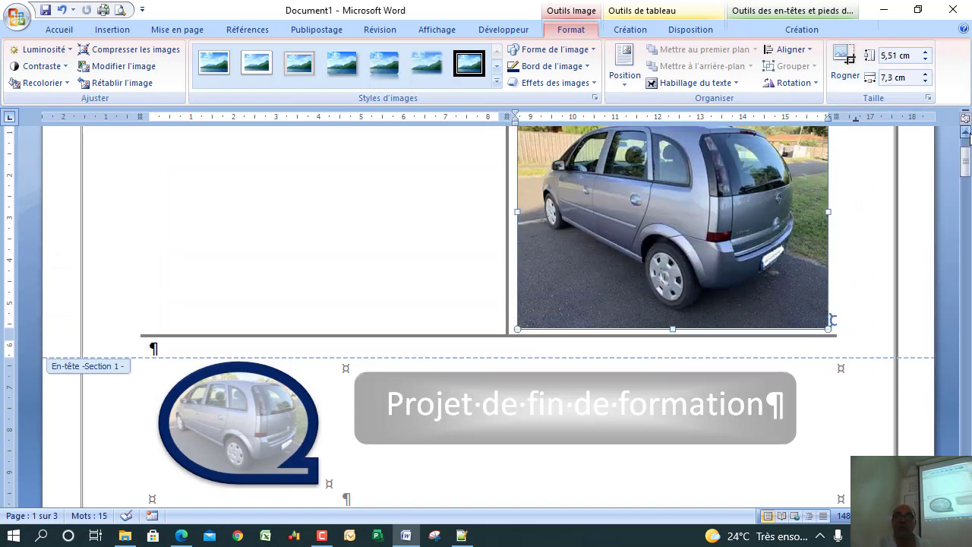
pyautogui.click(926, 81)
pyautogui.click(926, 82)
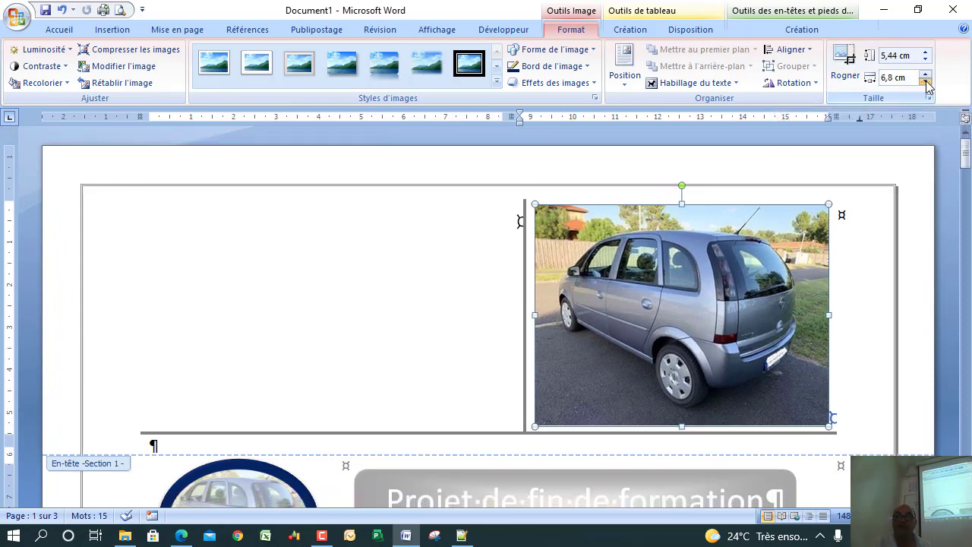
pyautogui.click(925, 82)
pyautogui.click(926, 81)
pyautogui.click(925, 82)
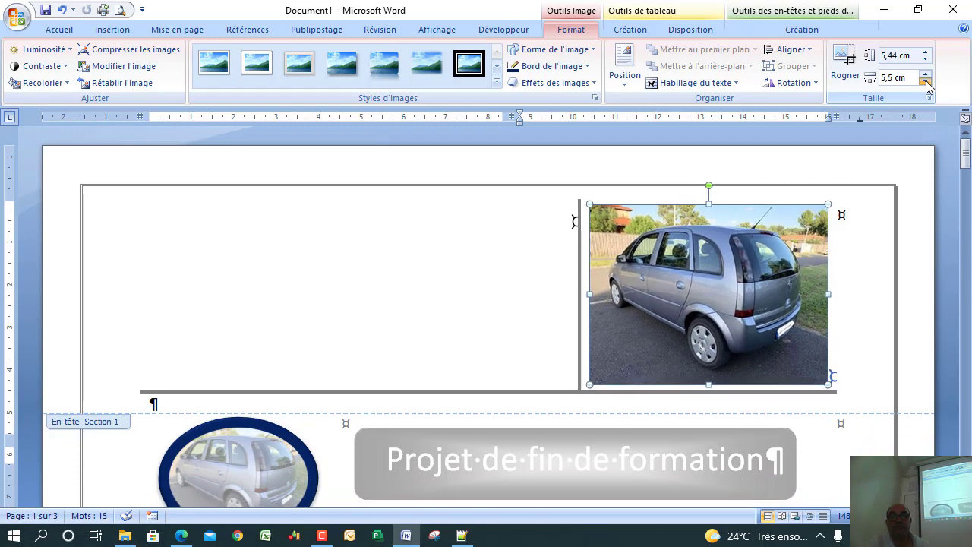
pyautogui.click(925, 82)
pyautogui.click(925, 82)
pyautogui.click(925, 81)
pyautogui.click(925, 81)
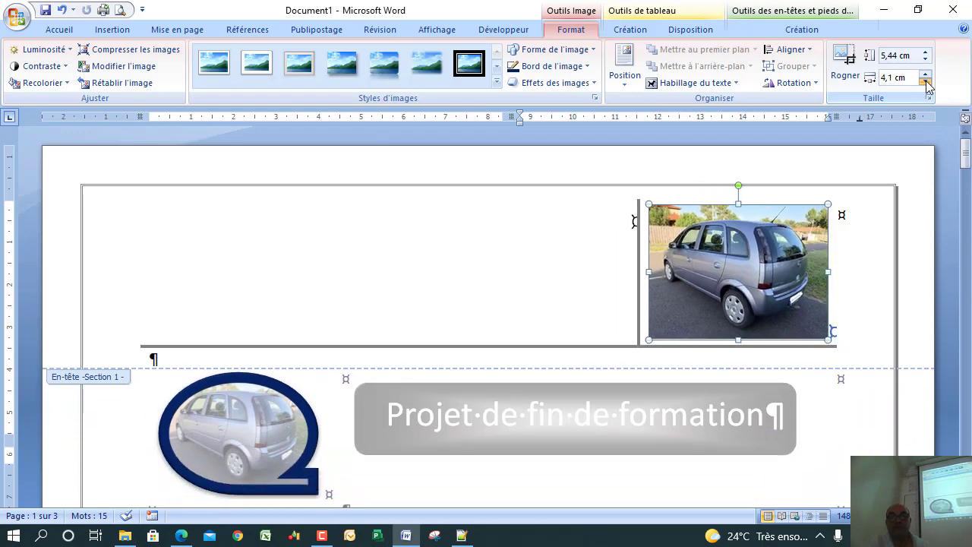
pyautogui.click(925, 81)
pyautogui.click(925, 81)
pyautogui.click(925, 81)
pyautogui.click(925, 81)
pyautogui.click(925, 81)
pyautogui.click(925, 81)
pyautogui.click(925, 81)
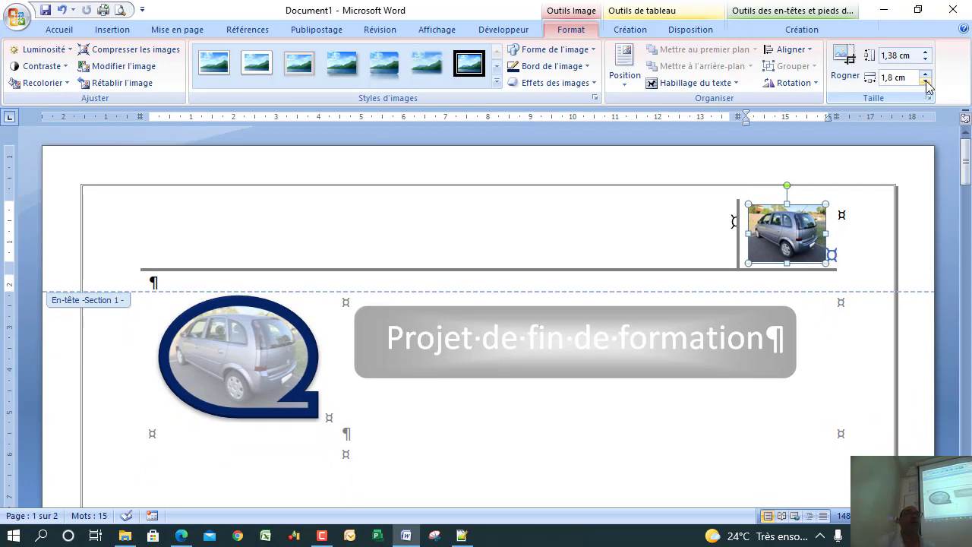
# - Enter "Rapport de foin d’études" in the header cell beside the picture and return to the document body
pyautogui.click(573, 244)
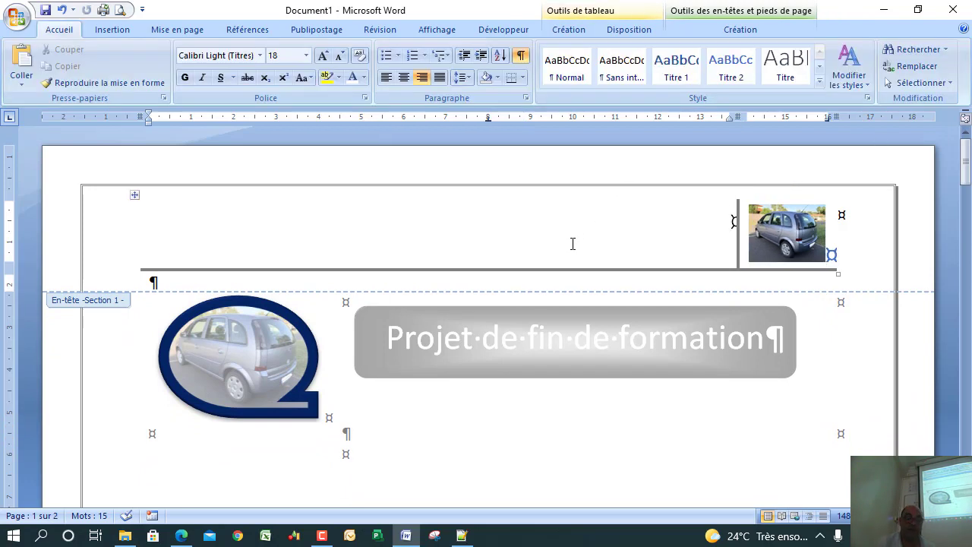
pyautogui.write('Rap')
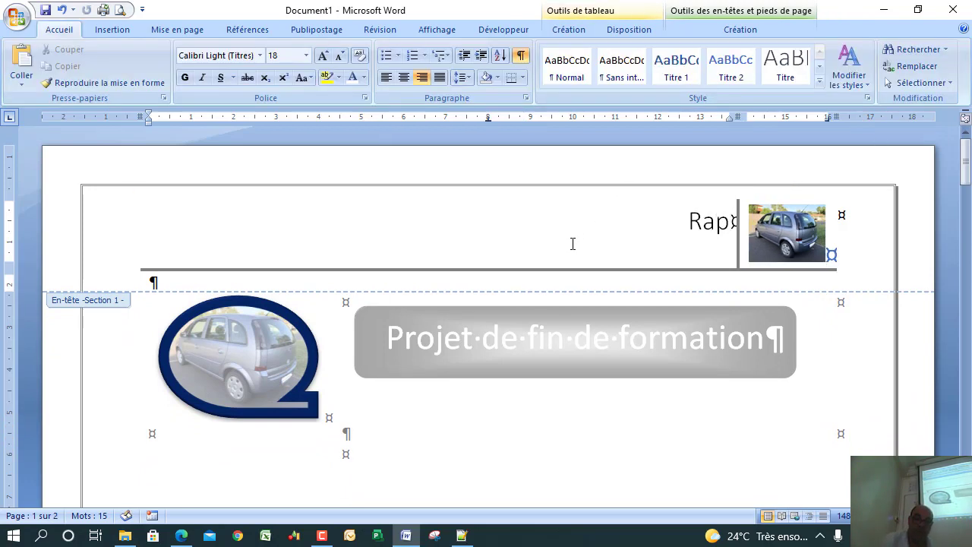
pyautogui.write('port de f')
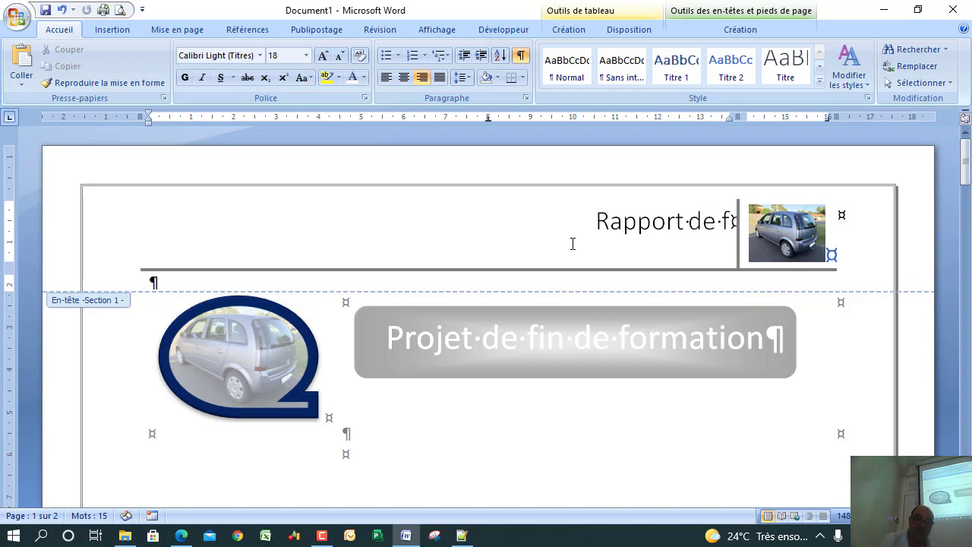
pyautogui.write('oin ')
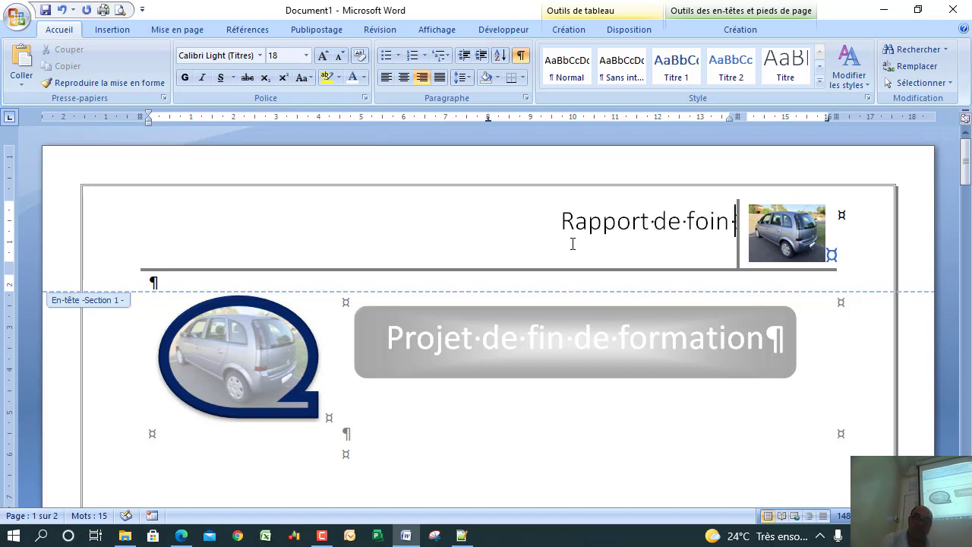
pyautogui.write('d')
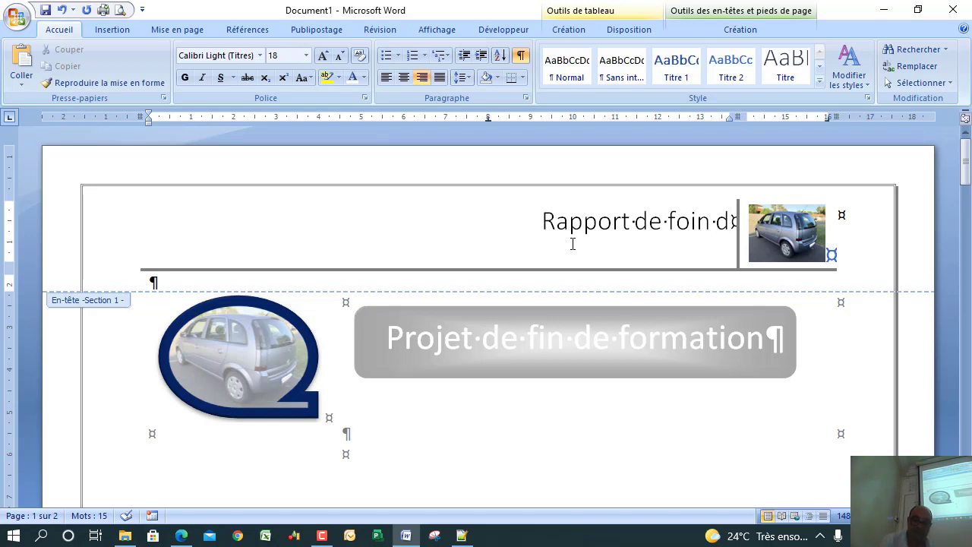
pyautogui.write('’ét')
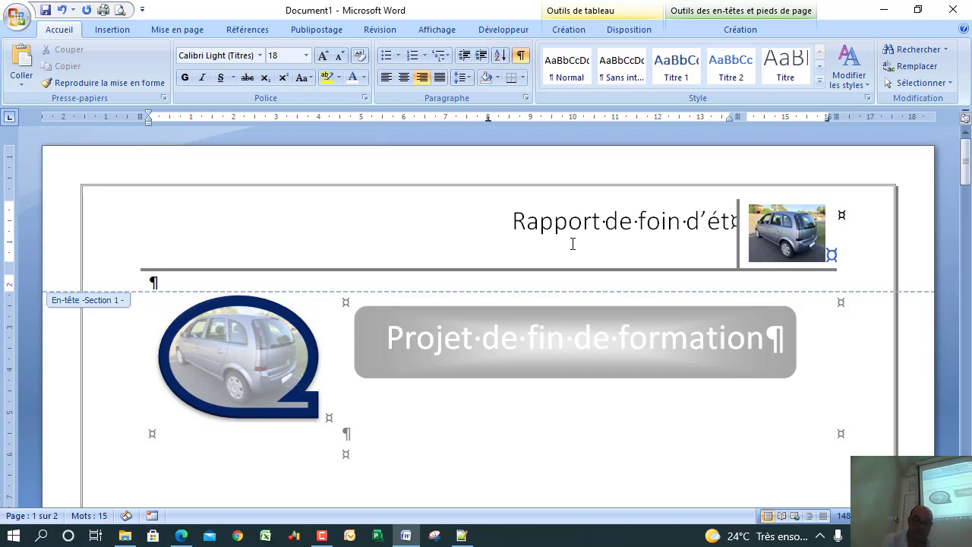
pyautogui.write('udes')
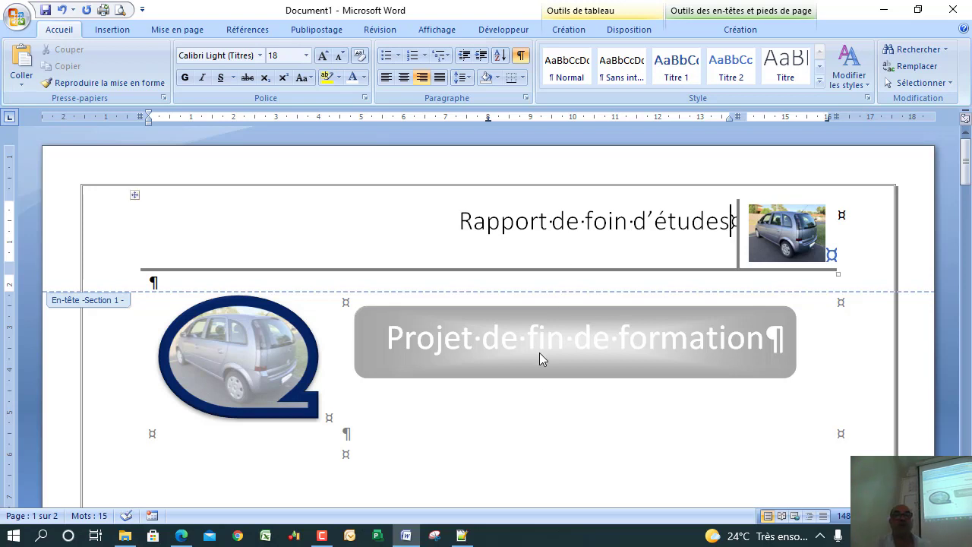
pyautogui.doubleClick(529, 409)
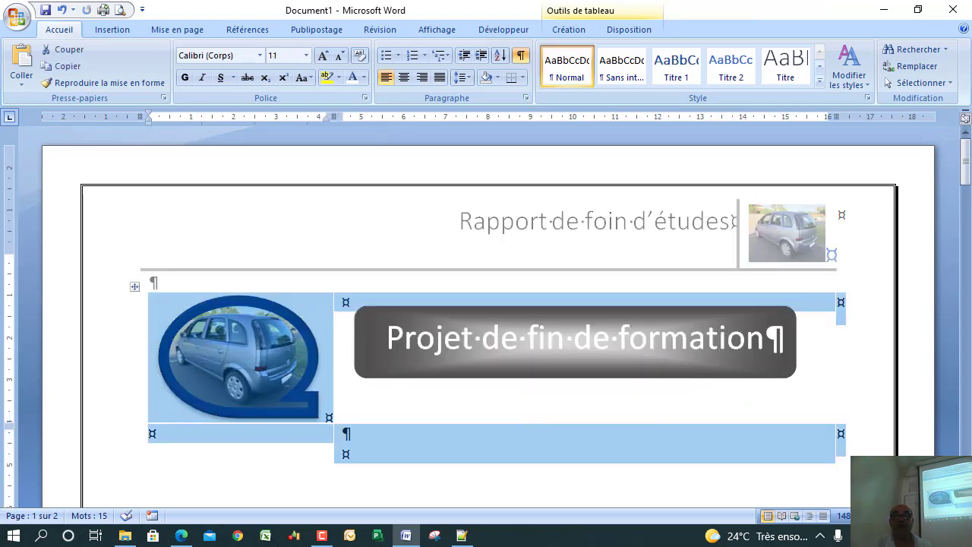
# - Insert a next-page section break at the empty paragraph on page 2
pyautogui.click(965, 470)
pyautogui.click(740, 430)
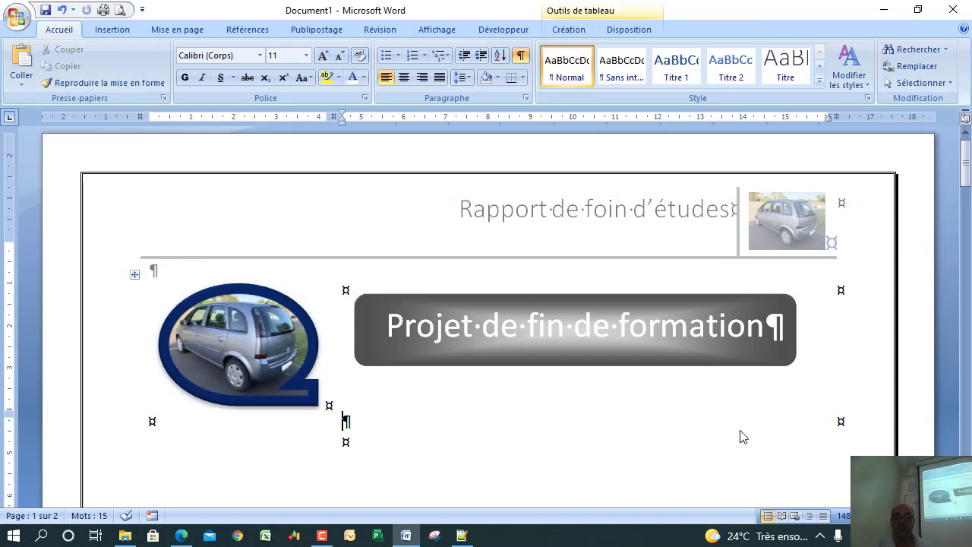
pyautogui.press('pagedown')
pyautogui.press('pagedown')
pyautogui.press('pagedown')
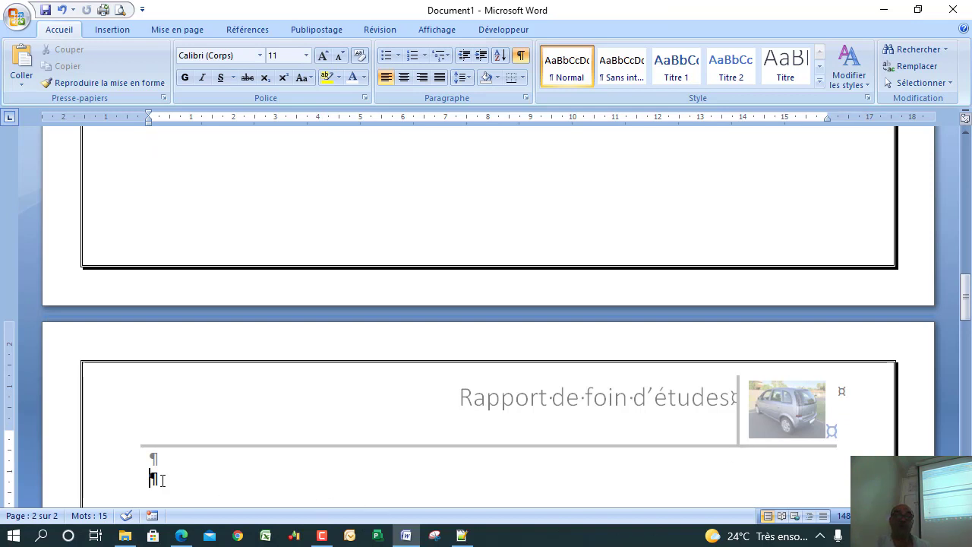
pyautogui.click(122, 29)
pyautogui.click(179, 30)
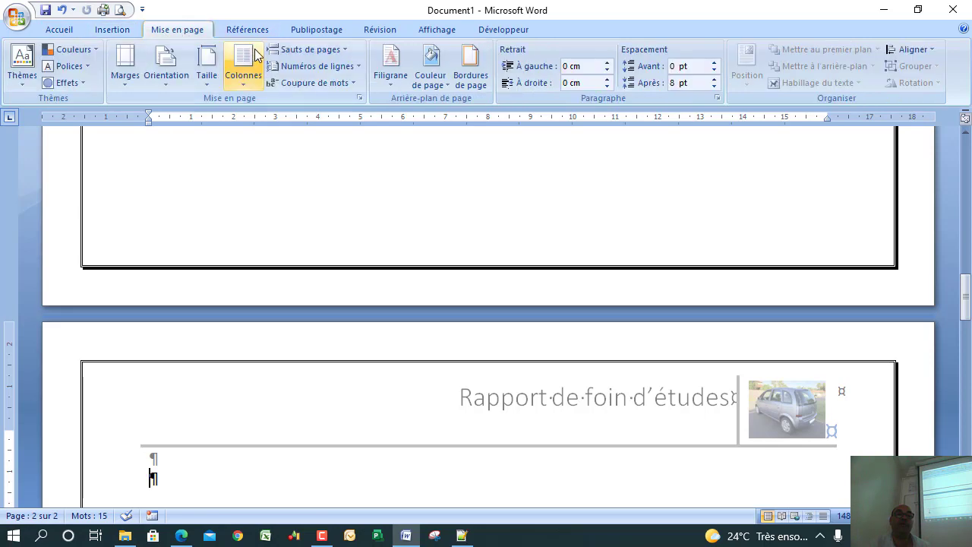
pyautogui.click(306, 48)
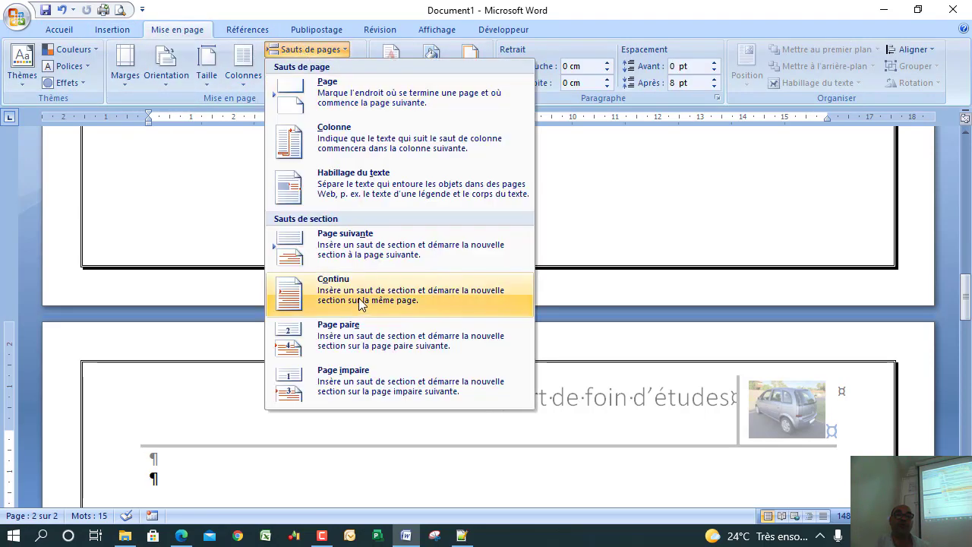
pyautogui.click(371, 258)
pyautogui.click(965, 350)
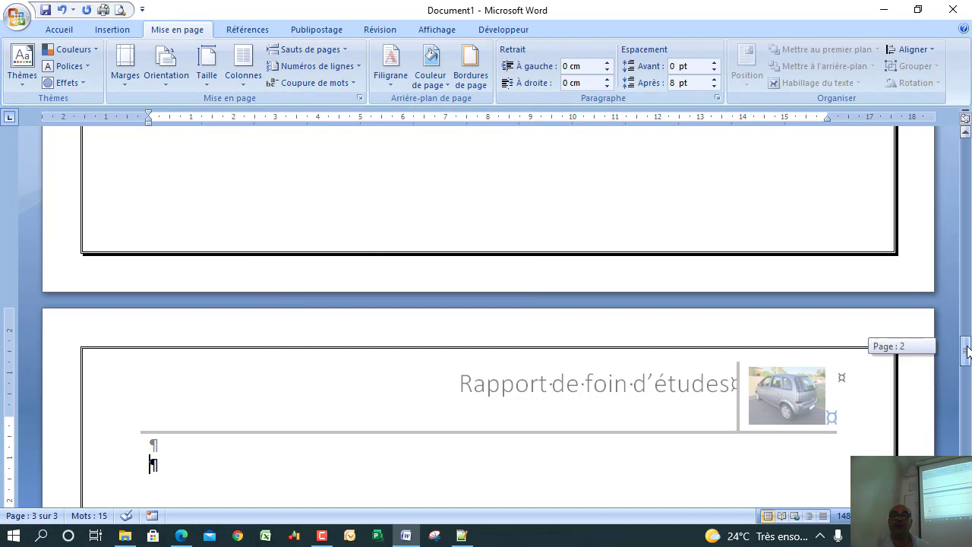
# - Examine the header on all pages in print preview, including the two-page view, and return to the document
pyautogui.click(120, 9)
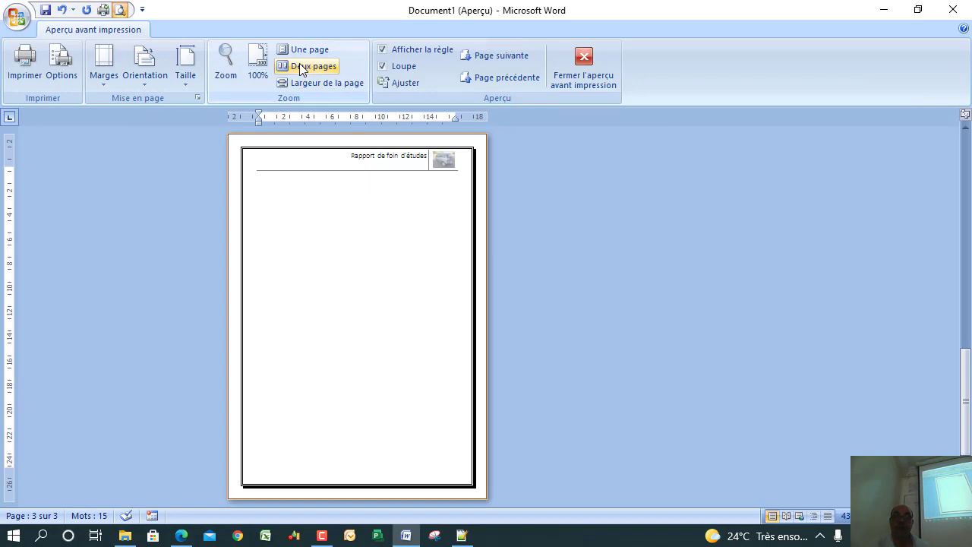
pyautogui.click(963, 380)
pyautogui.moveTo(963, 379); pyautogui.dragTo(953, 251)
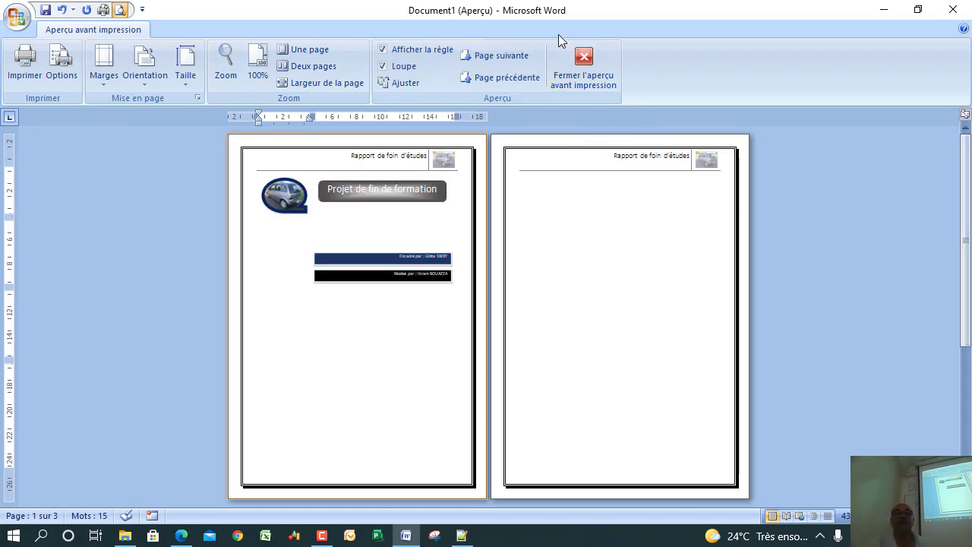
pyautogui.click(579, 64)
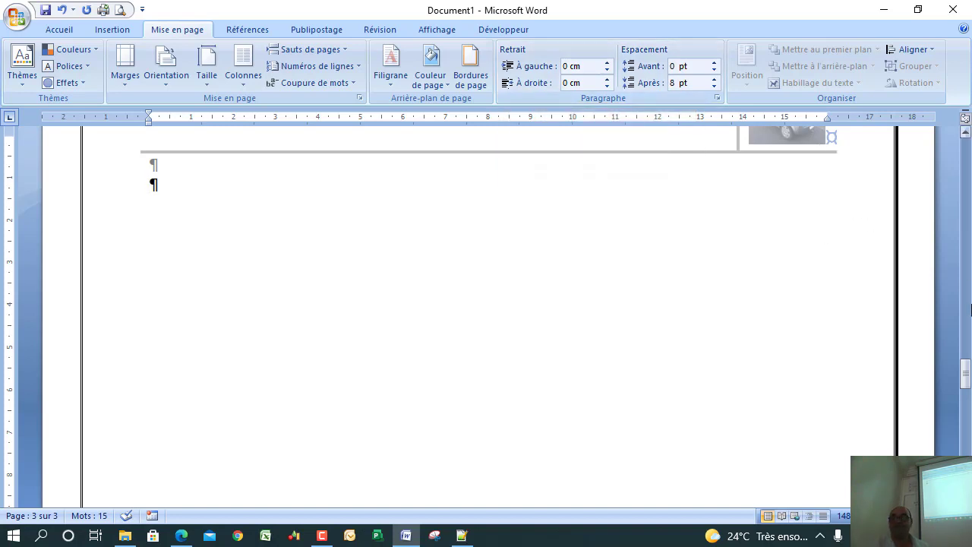
# - Insert a page number in the footer using the "Angle replié" bottom-of-page style
pyautogui.moveTo(966, 372); pyautogui.dragTo(967, 451)
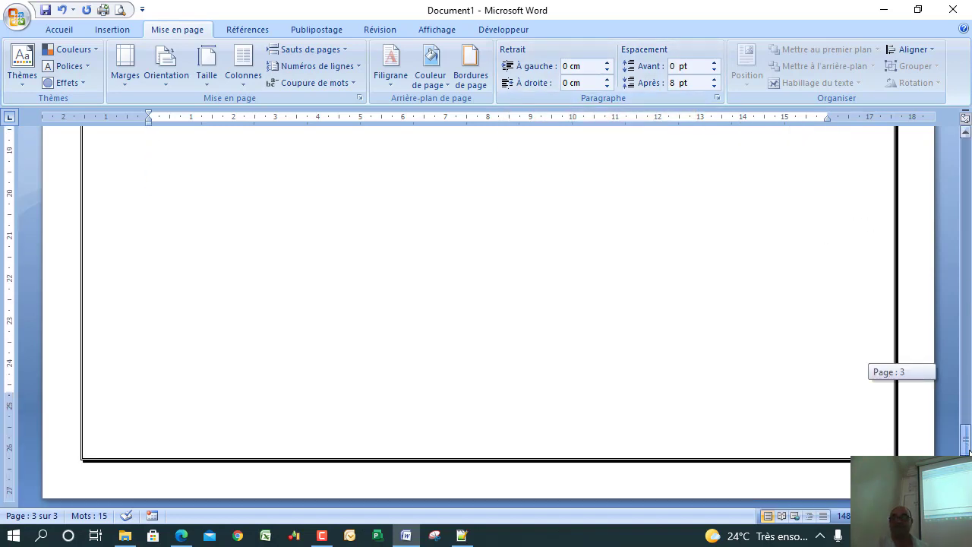
pyautogui.click(114, 27)
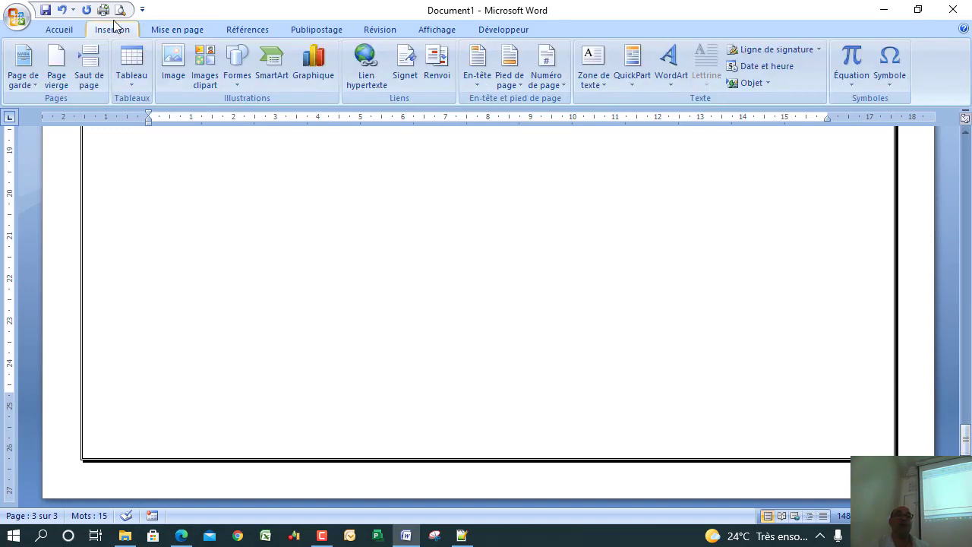
pyautogui.click(545, 85)
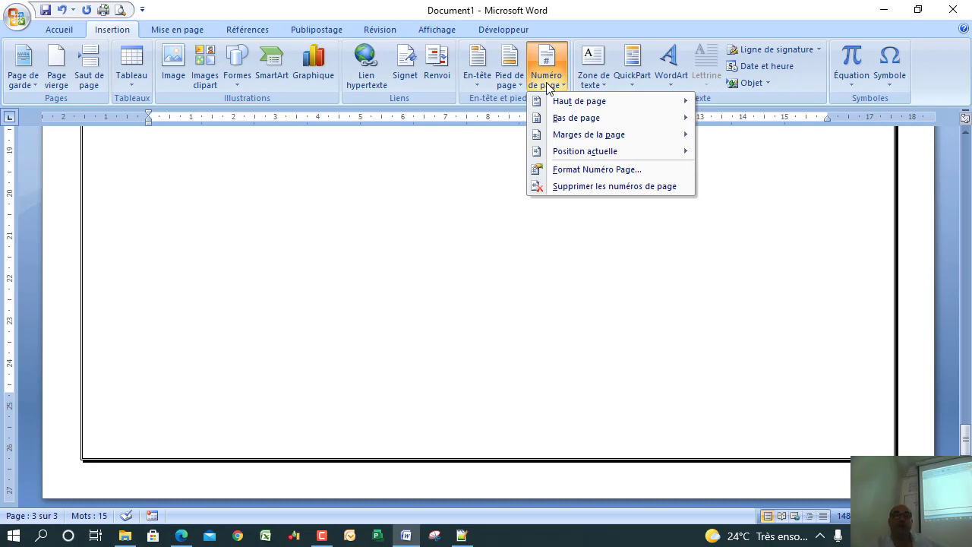
pyautogui.moveTo(564, 113)
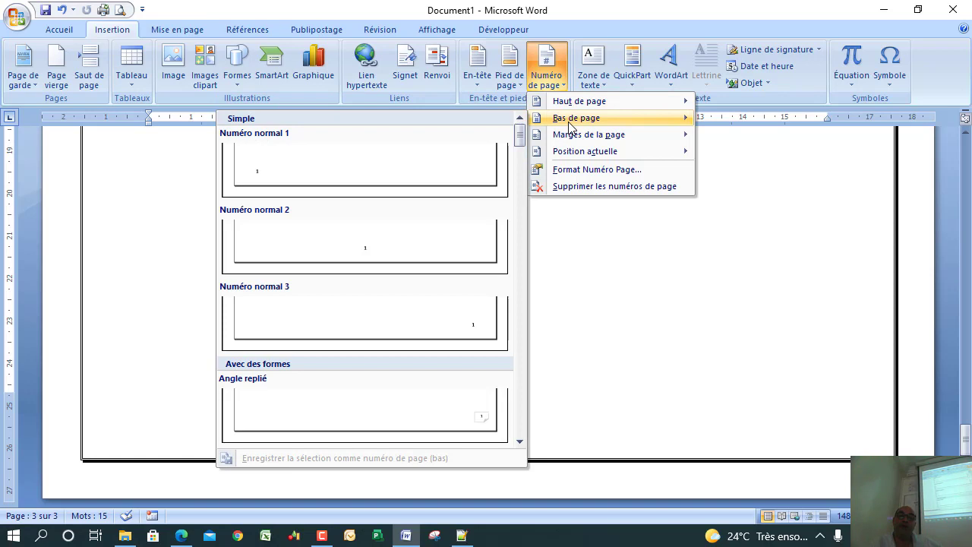
pyautogui.moveTo(591, 135)
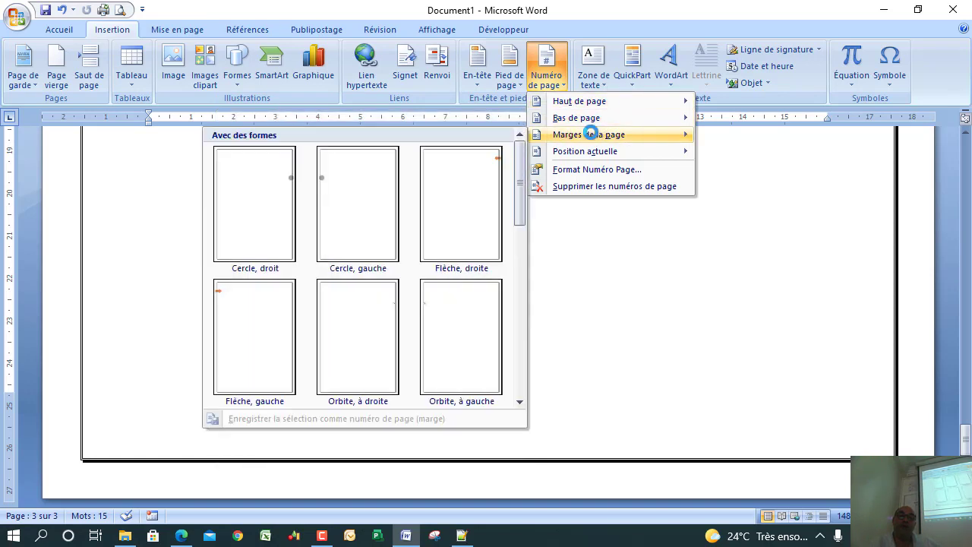
pyautogui.moveTo(596, 156)
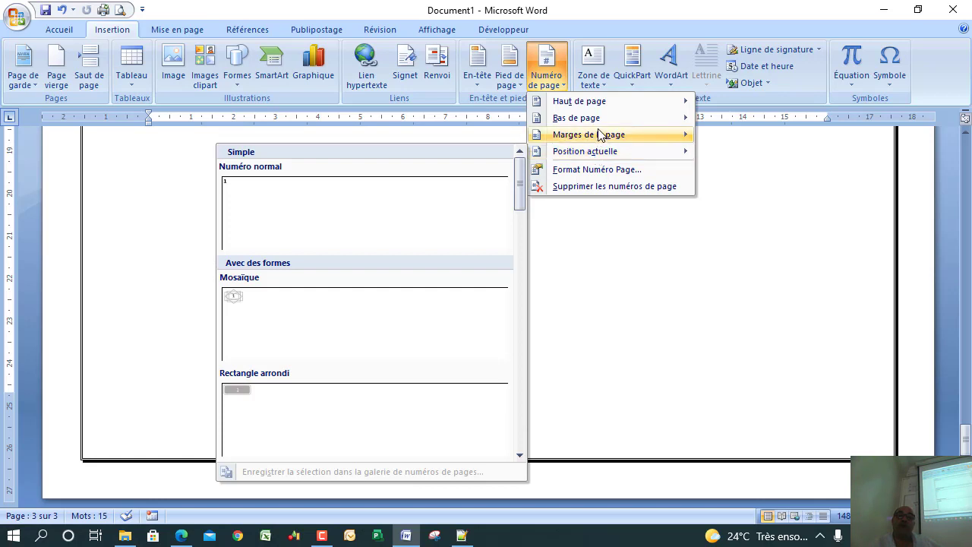
pyautogui.moveTo(601, 119)
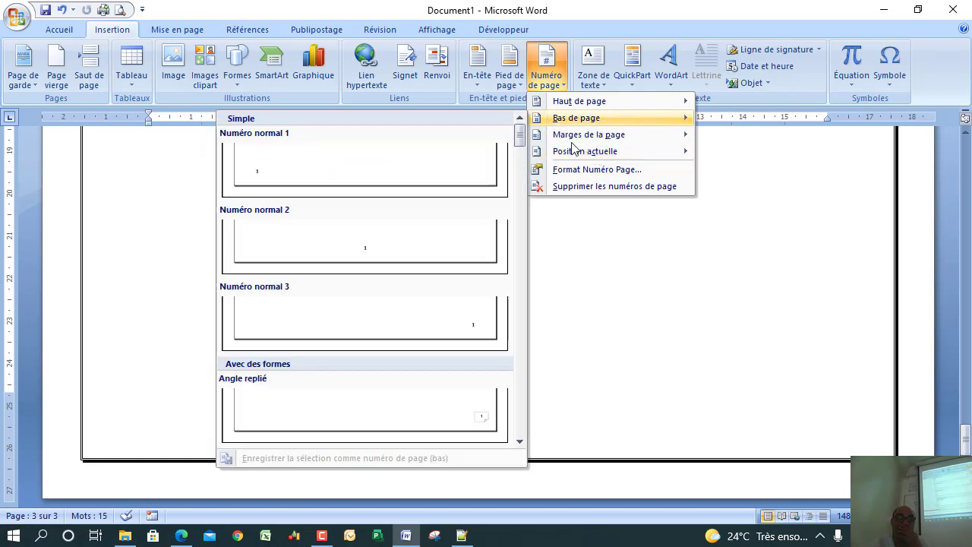
pyautogui.click(459, 411)
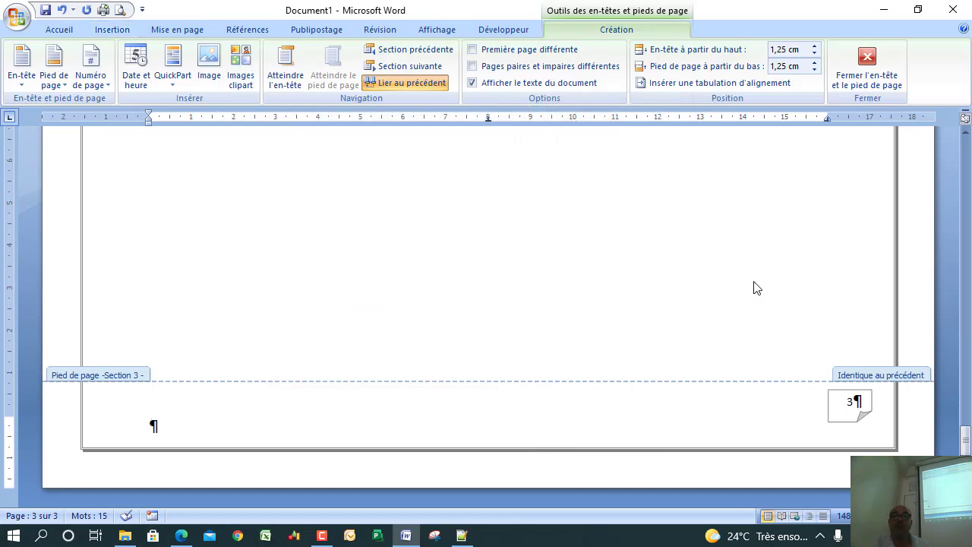
pyautogui.moveTo(967, 436); pyautogui.dragTo(967, 443)
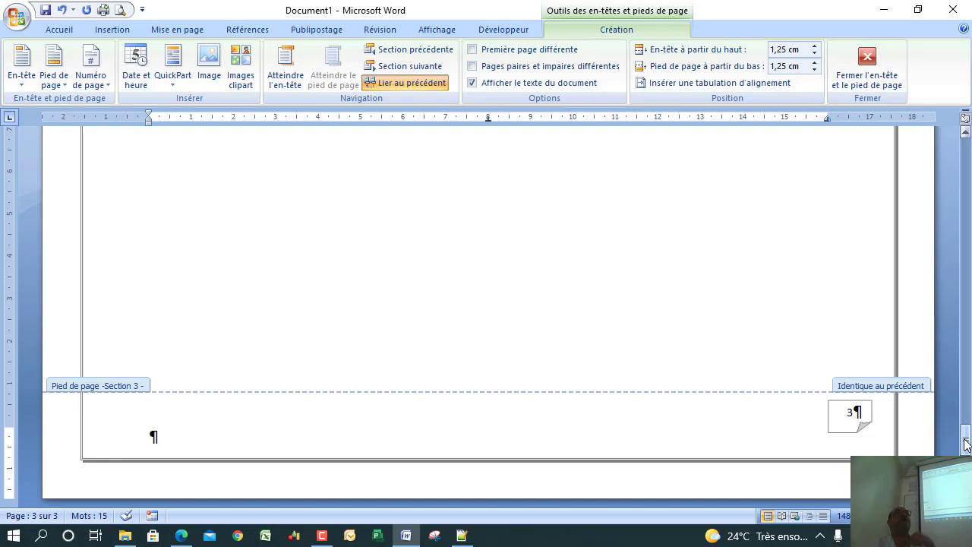
# - Hide the formatting marks and check the headers and footers from the last page back to the cover page
pyautogui.moveTo(965, 437); pyautogui.dragTo(953, 192)
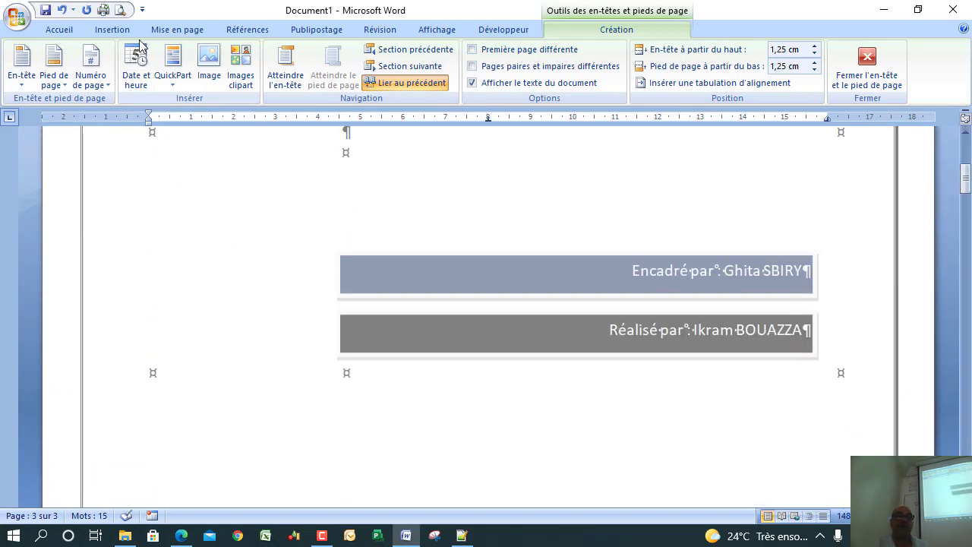
pyautogui.click(53, 29)
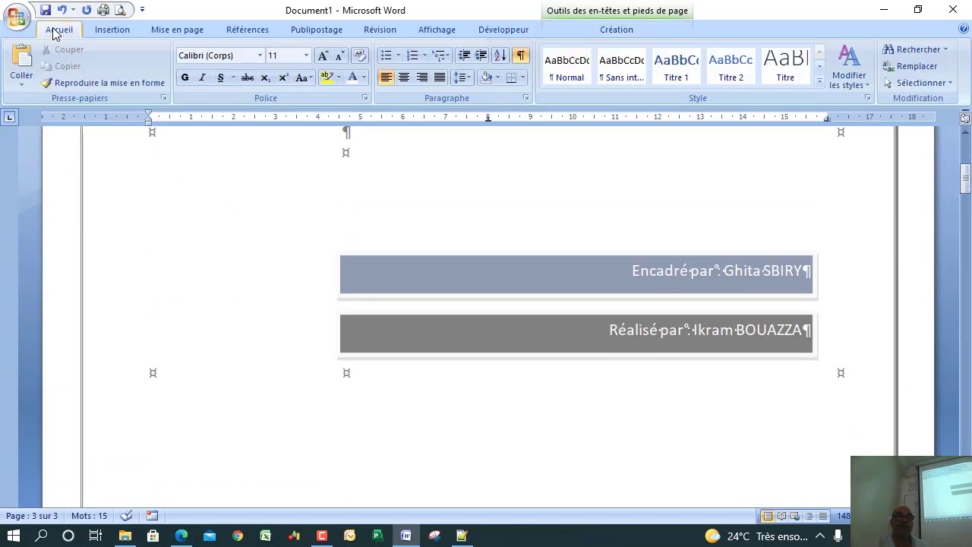
pyautogui.click(521, 56)
pyautogui.moveTo(966, 186); pyautogui.dragTo(967, 440)
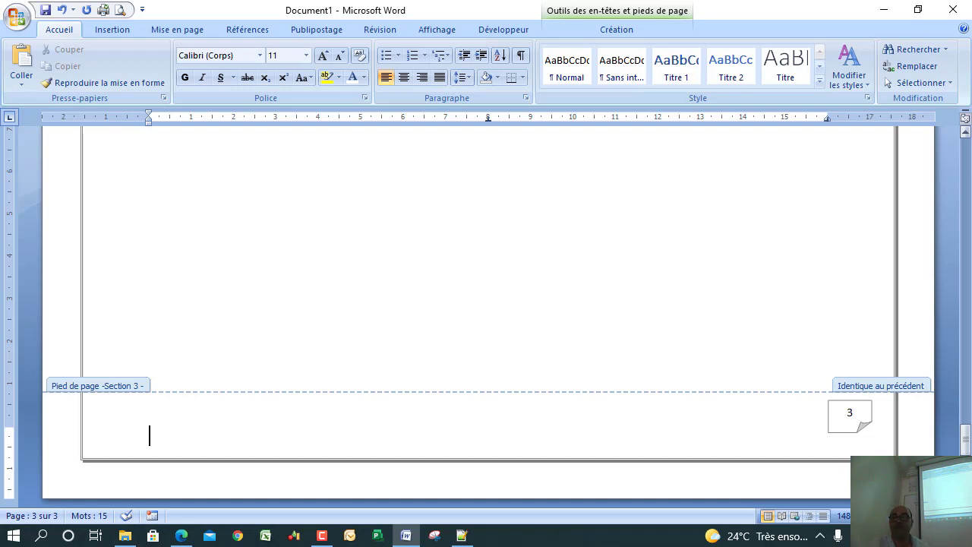
pyautogui.moveTo(966, 435); pyautogui.dragTo(952, 152)
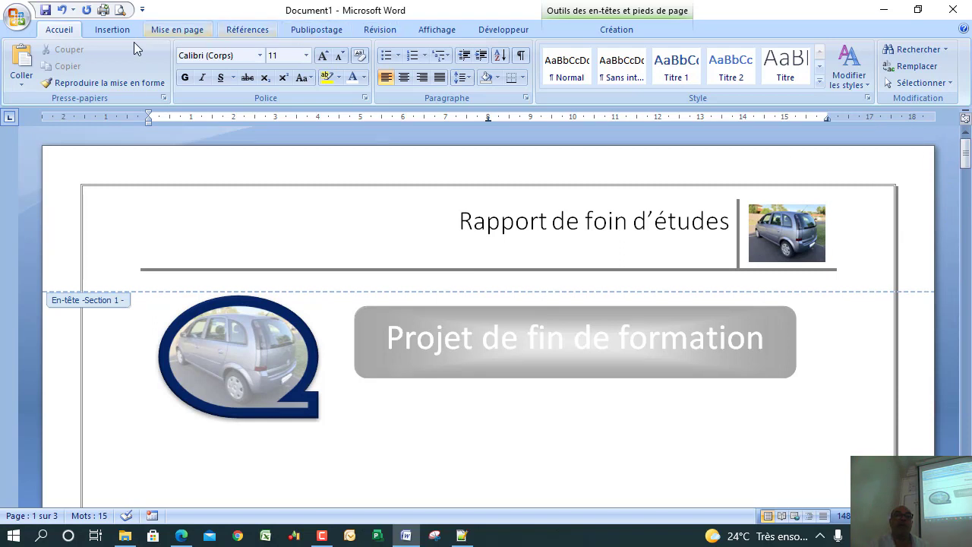
# - Return to the document body and enter "Google.com" on the first line of page 3
pyautogui.click(109, 29)
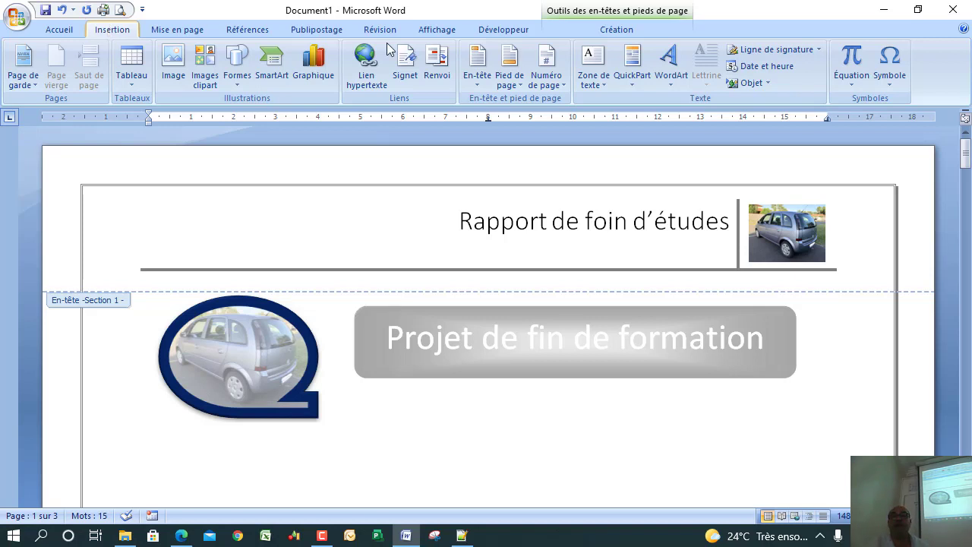
pyautogui.moveTo(965, 162); pyautogui.dragTo(967, 278)
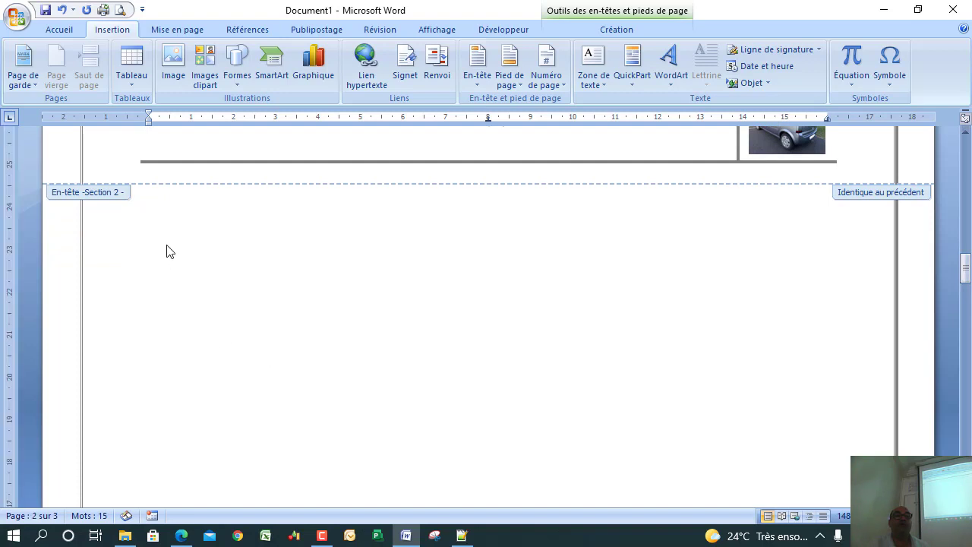
pyautogui.doubleClick(151, 218)
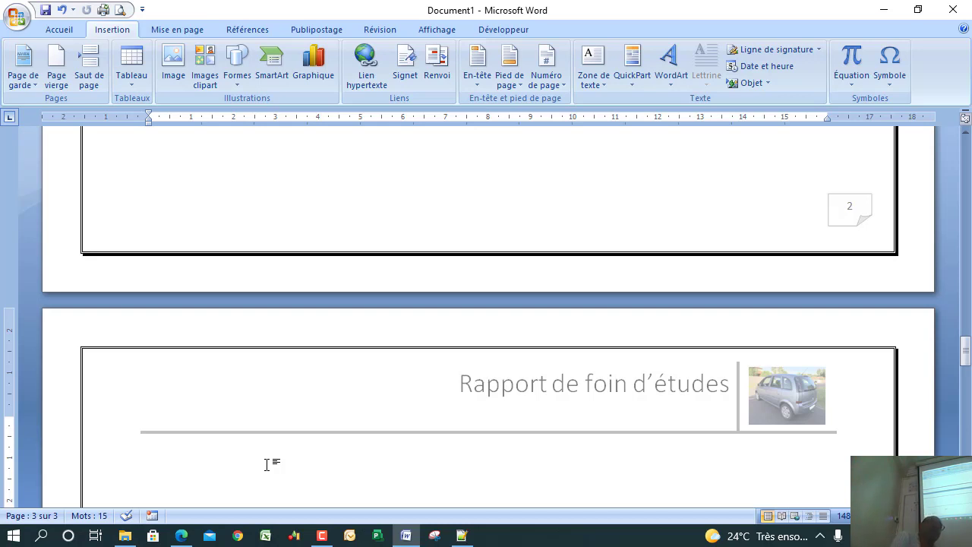
pyautogui.write('Go')
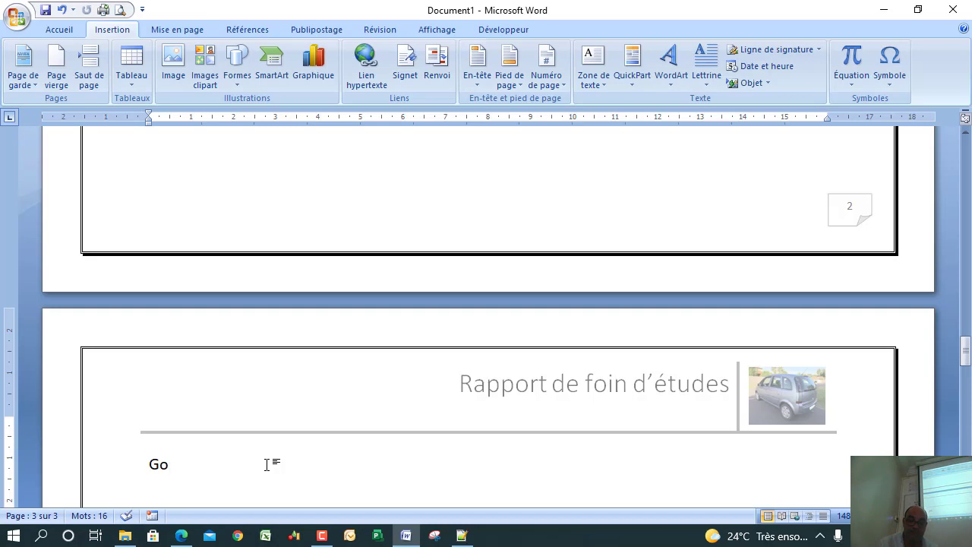
pyautogui.write('ogle.com')
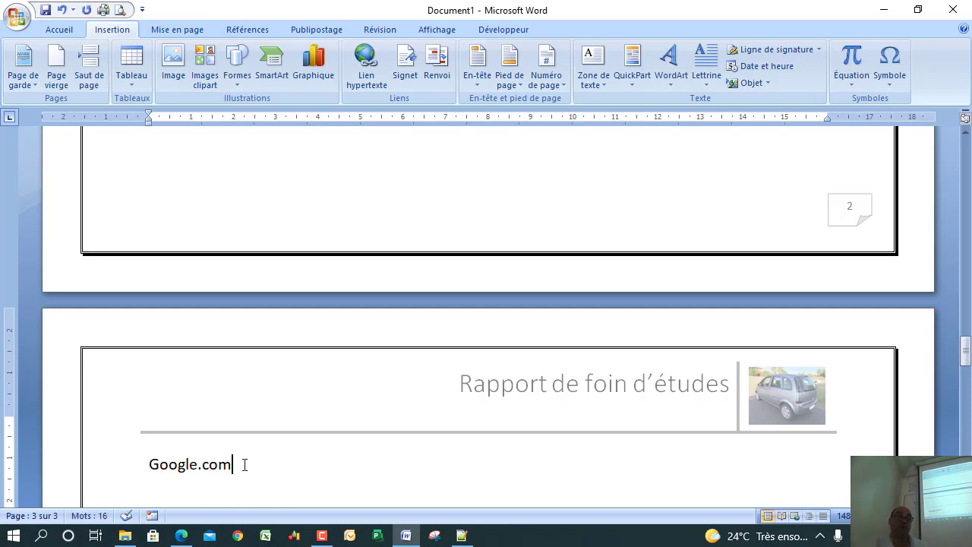
pyautogui.moveTo(245, 464); pyautogui.dragTo(155, 467)
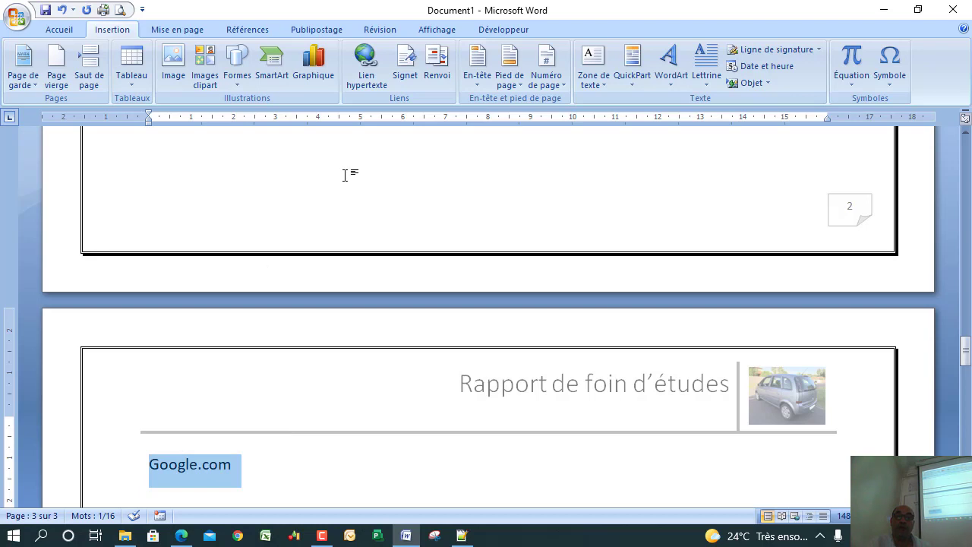
pyautogui.click(357, 67)
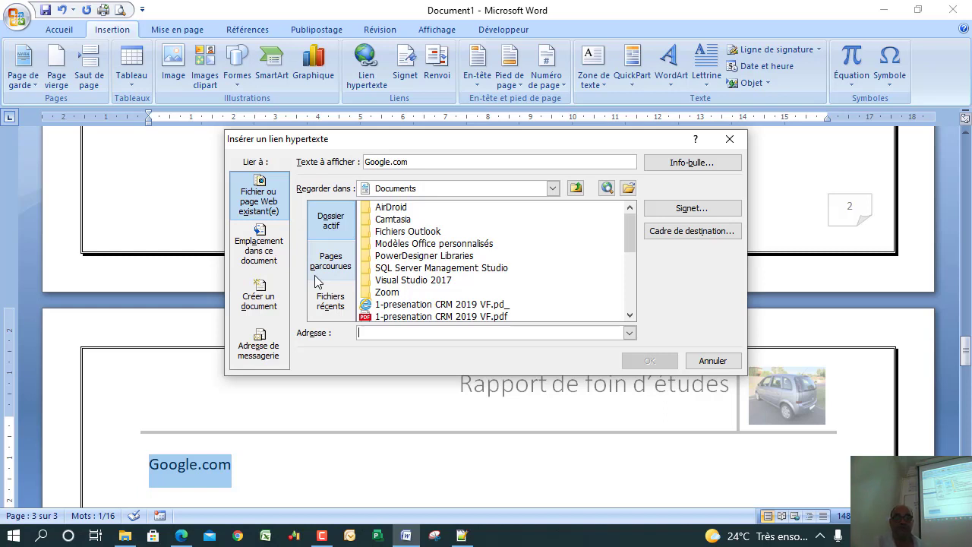
pyautogui.click(264, 352)
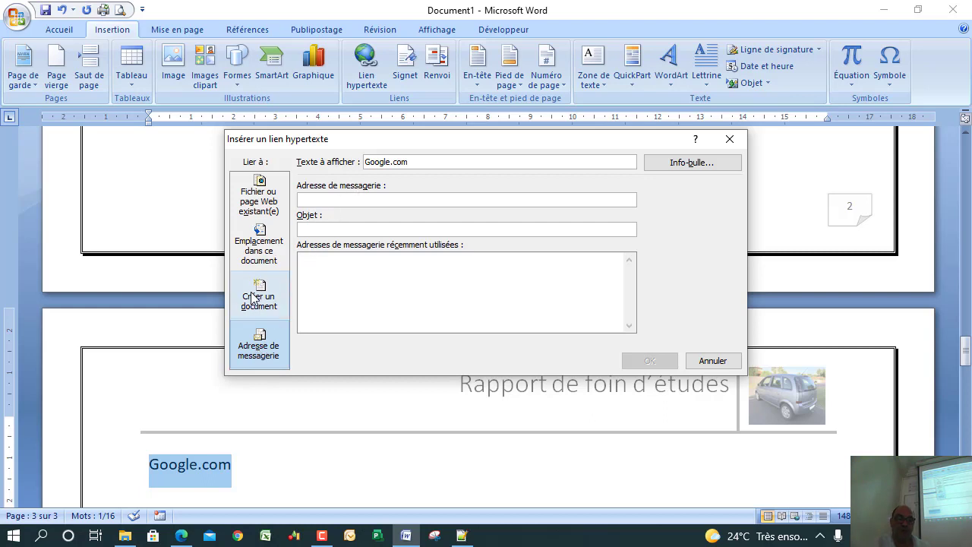
pyautogui.click(259, 250)
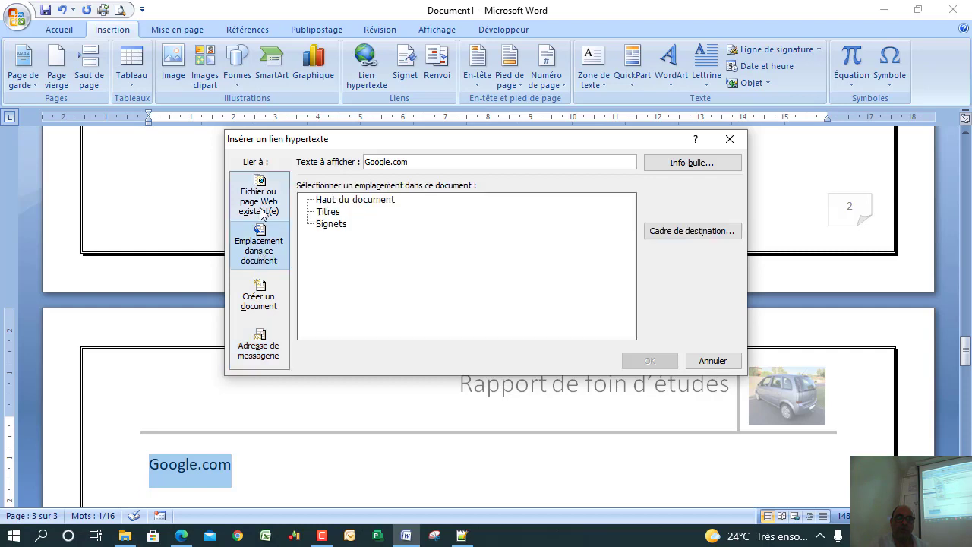
pyautogui.click(263, 212)
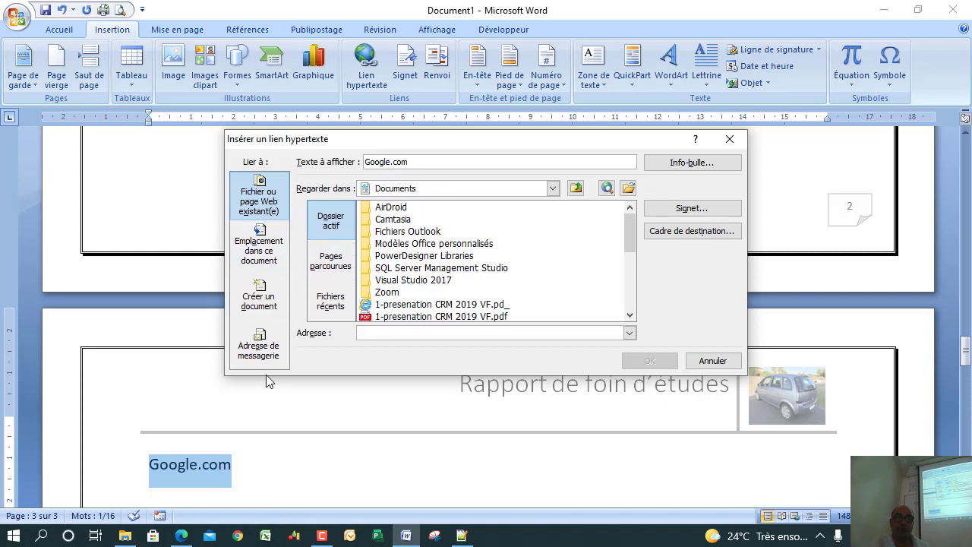
pyautogui.click(262, 349)
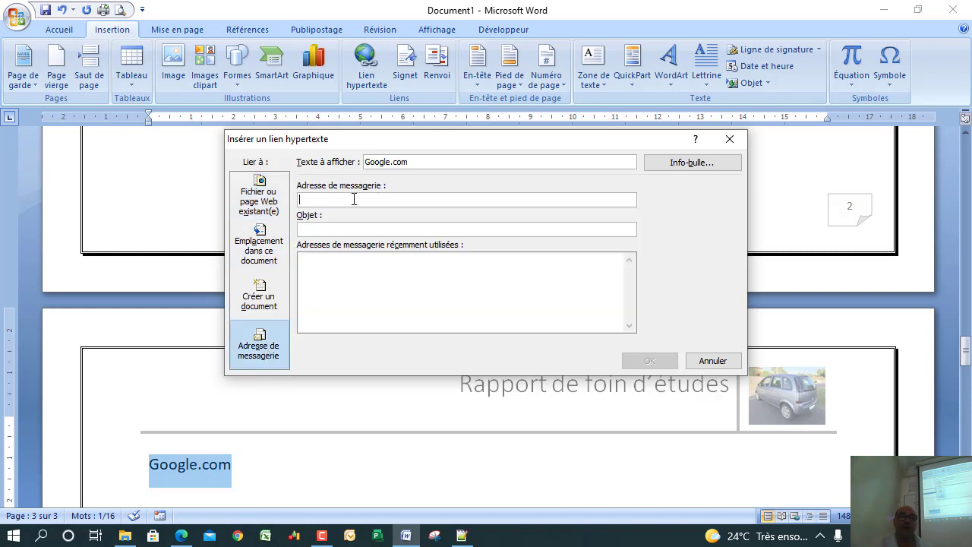
pyautogui.write('www')
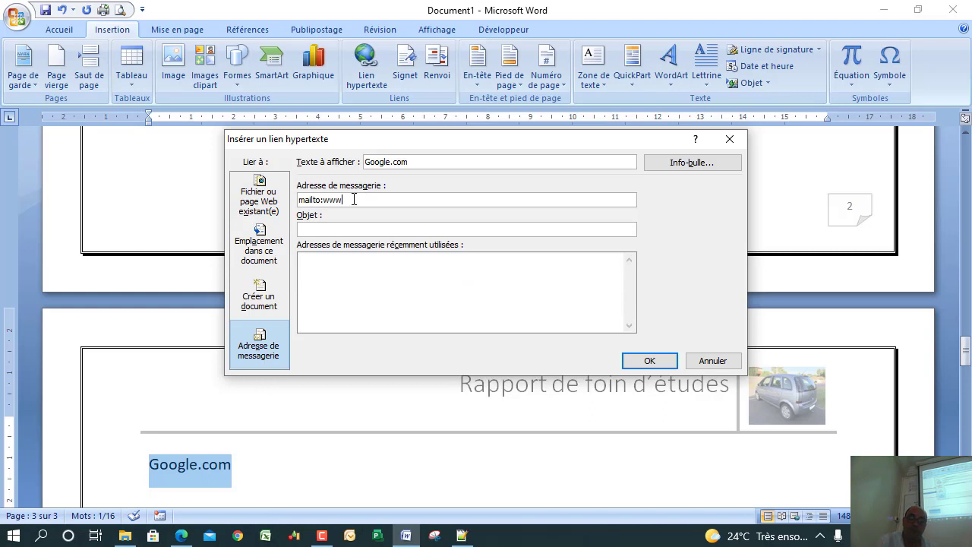
pyautogui.press('BackSpace')
pyautogui.press('BackSpace')
pyautogui.press('BackSpace')
pyautogui.press('BackSpace')
pyautogui.press('BackSpace')
pyautogui.press('BackSpace')
pyautogui.press('BackSpace')
pyautogui.press('BackSpace')
pyautogui.press('BackSpace')
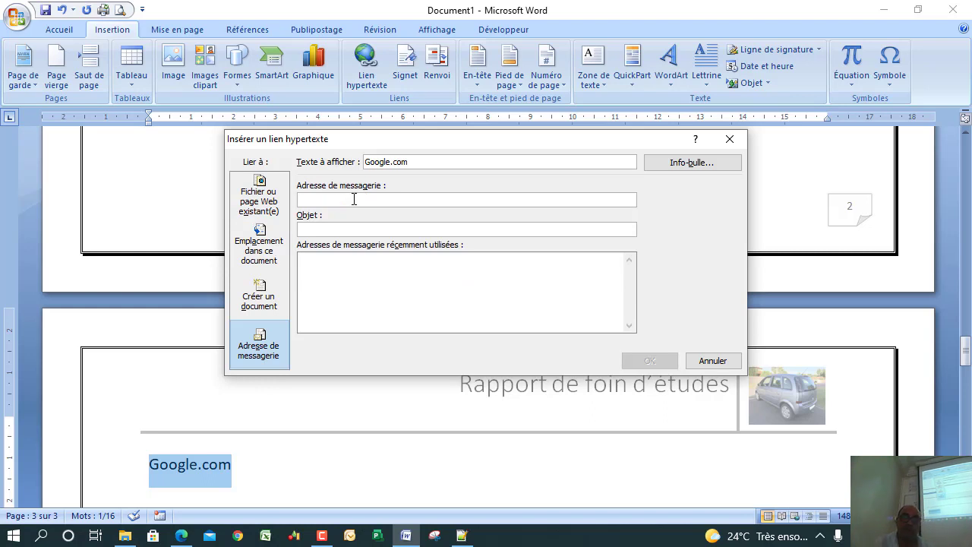
pyautogui.click(270, 204)
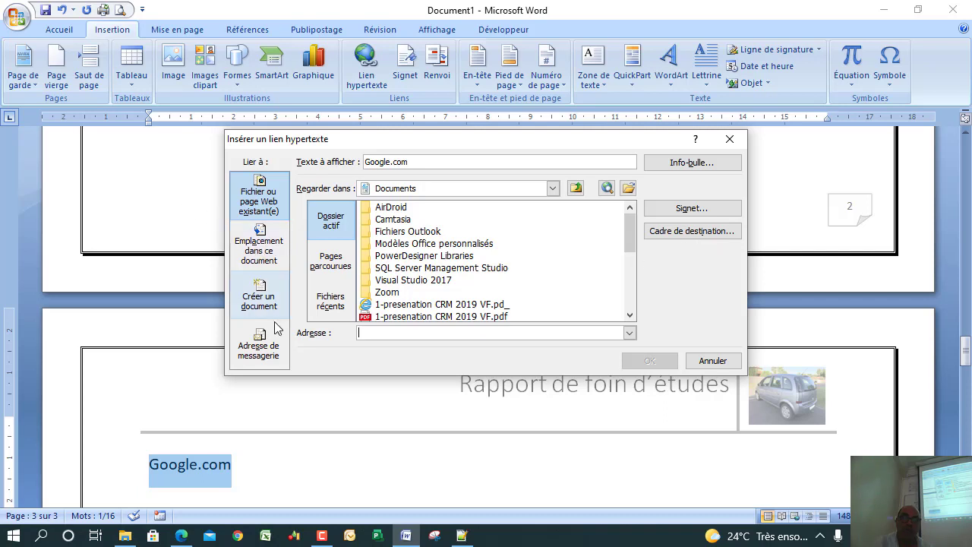
pyautogui.click(322, 535)
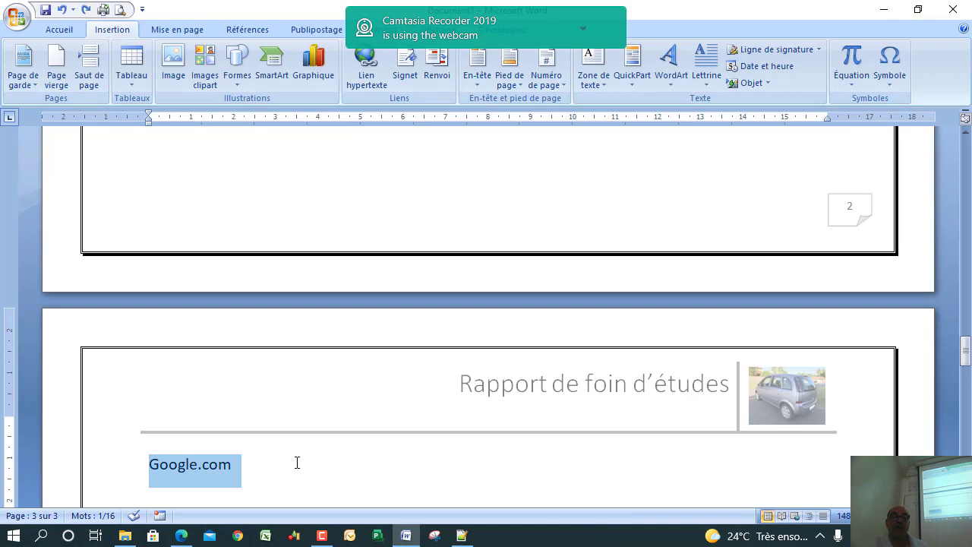
pyautogui.click(284, 458)
pyautogui.click(583, 28)
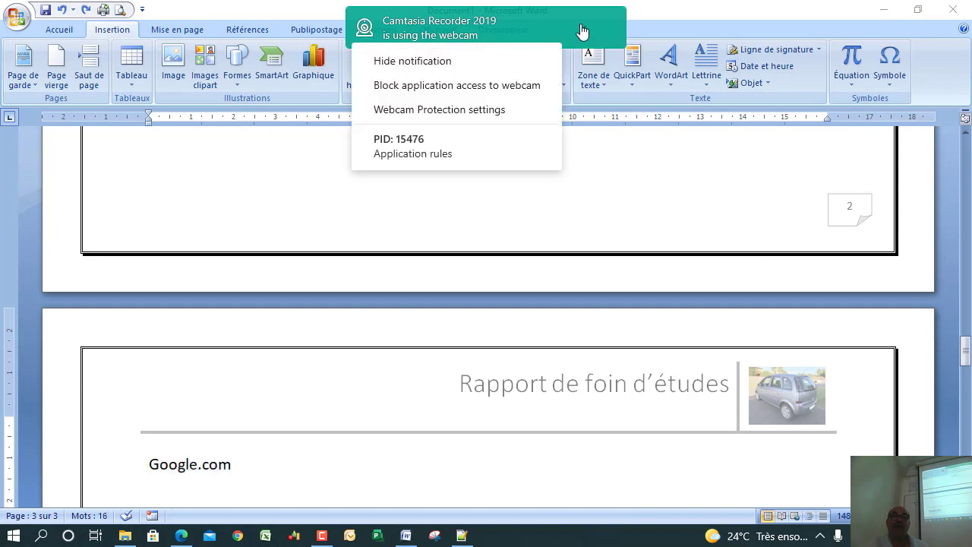
pyautogui.click(444, 64)
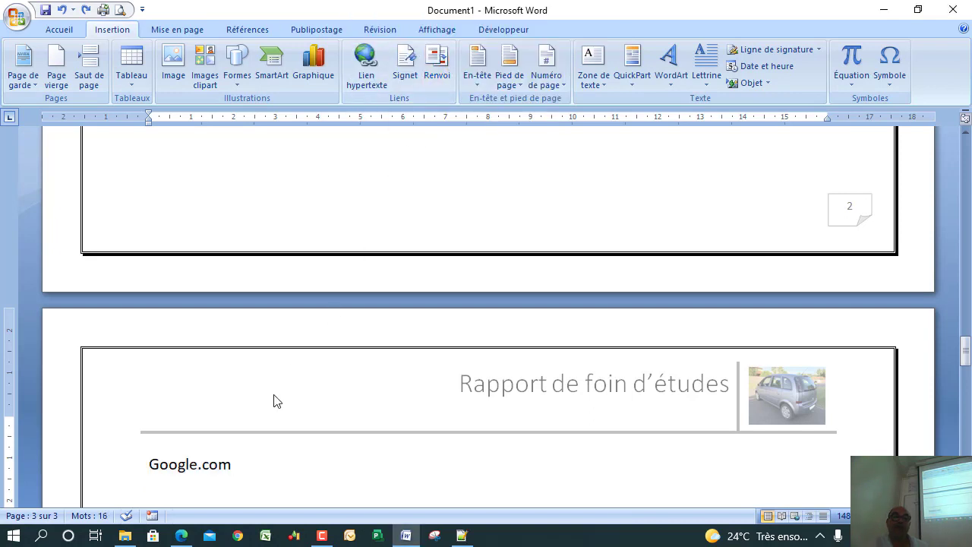
# - Turn the text "Google.com" into a hyperlink to the file "5-Appel d'Offre et Marché VF.pdf" in the Documents folder
pyautogui.moveTo(248, 461); pyautogui.dragTo(141, 469)
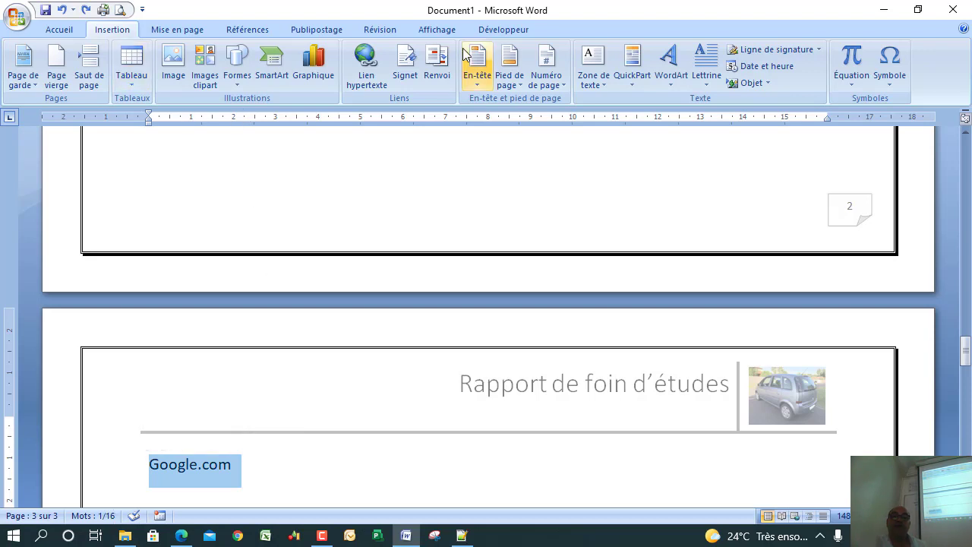
pyautogui.click(359, 67)
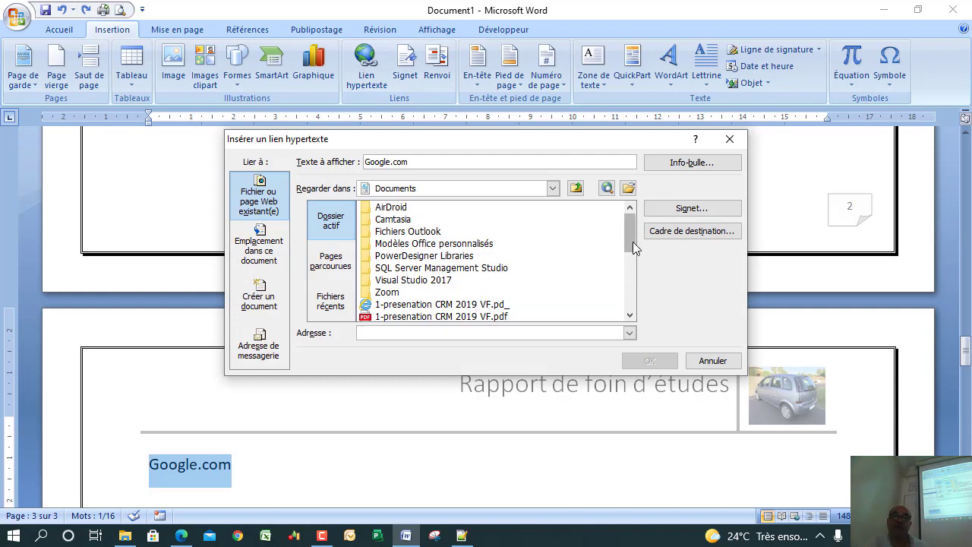
pyautogui.moveTo(632, 249); pyautogui.dragTo(637, 286)
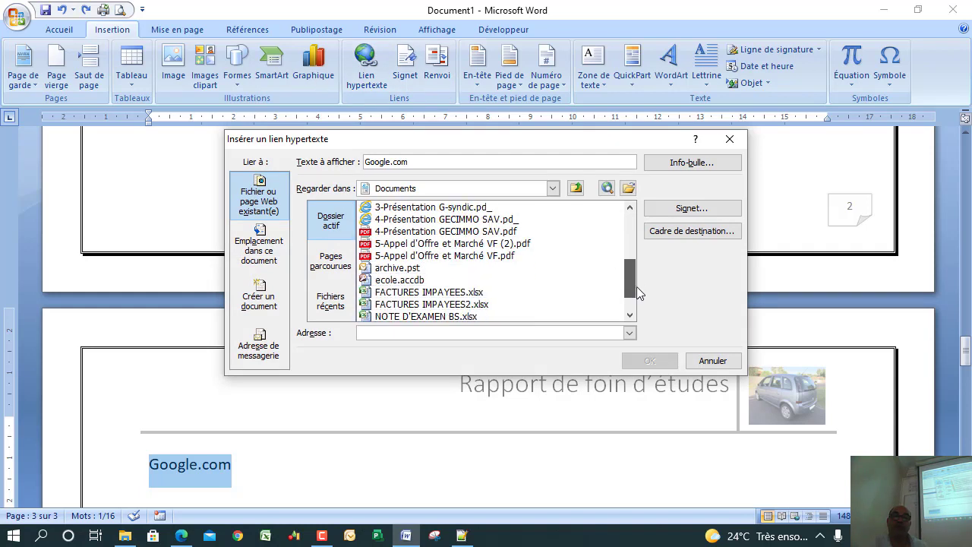
pyautogui.click(423, 258)
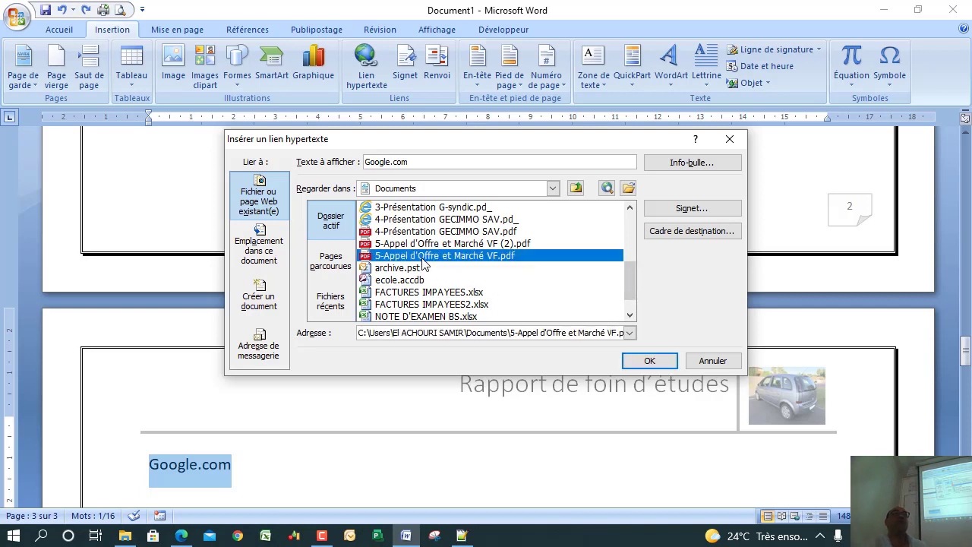
pyautogui.click(649, 361)
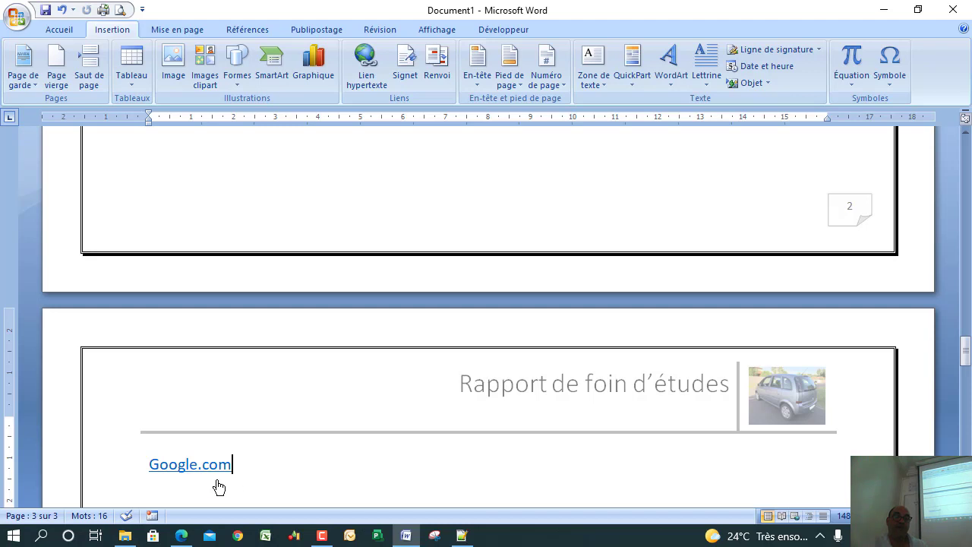
# - Follow the Google.com hyperlink past the security notice to open the linked PDF, and return to the Word document
pyautogui.moveTo(216, 473)
pyautogui.keyDown('ctrl'); pyautogui.click(204, 472); pyautogui.keyUp('ctrl')
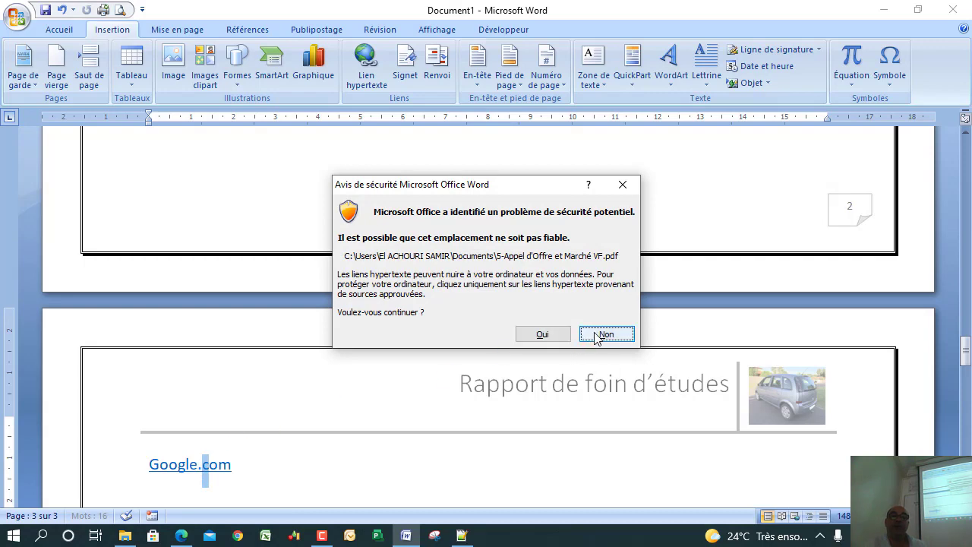
pyautogui.click(551, 340)
pyautogui.click(536, 356)
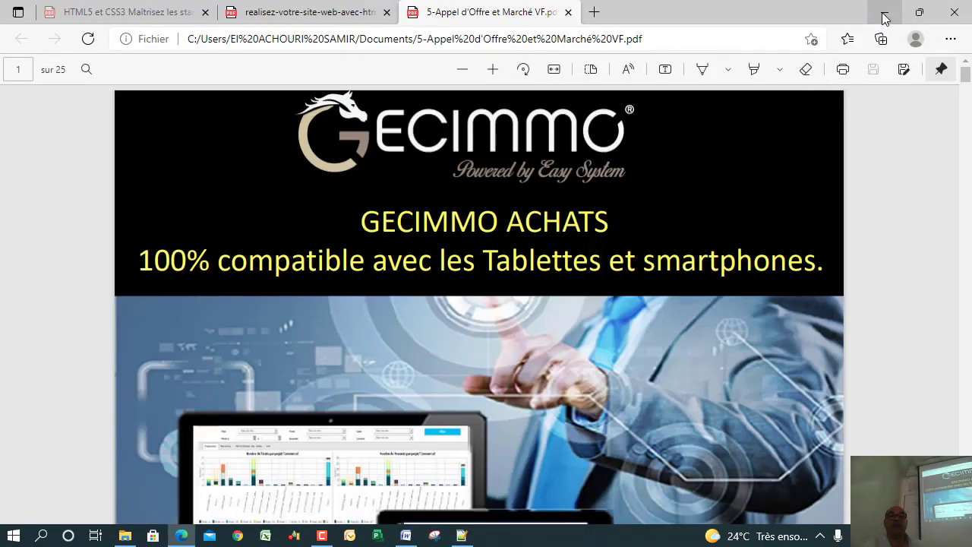
pyautogui.click(885, 18)
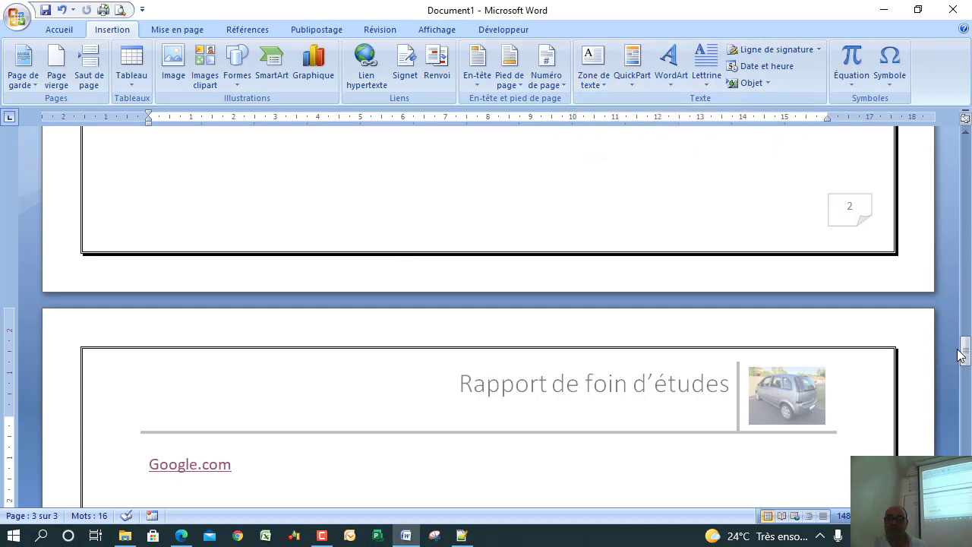
# - Start a WordArt object a few lines below the Google.com link on page 3, using the slanted orange 3D style
pyautogui.moveTo(965, 355); pyautogui.dragTo(966, 385)
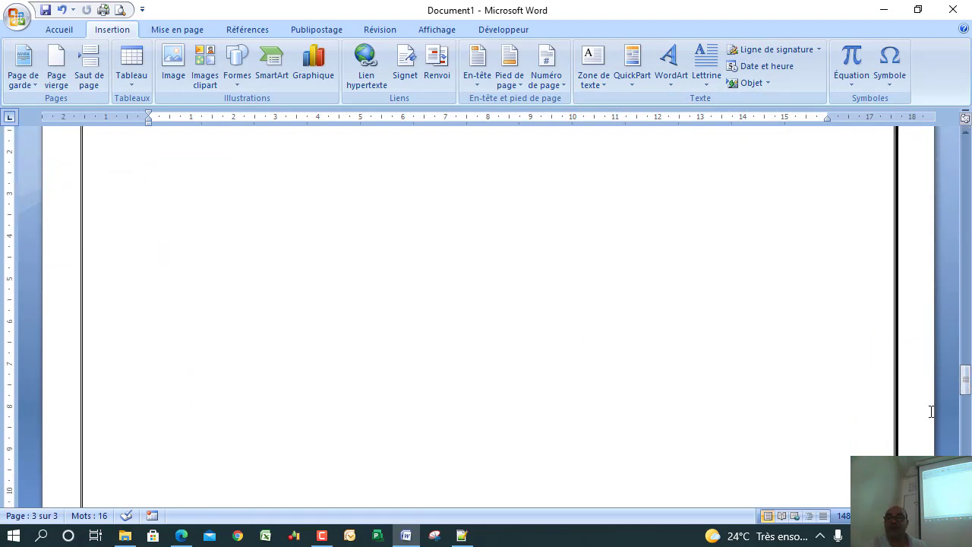
pyautogui.moveTo(965, 384); pyautogui.dragTo(967, 371)
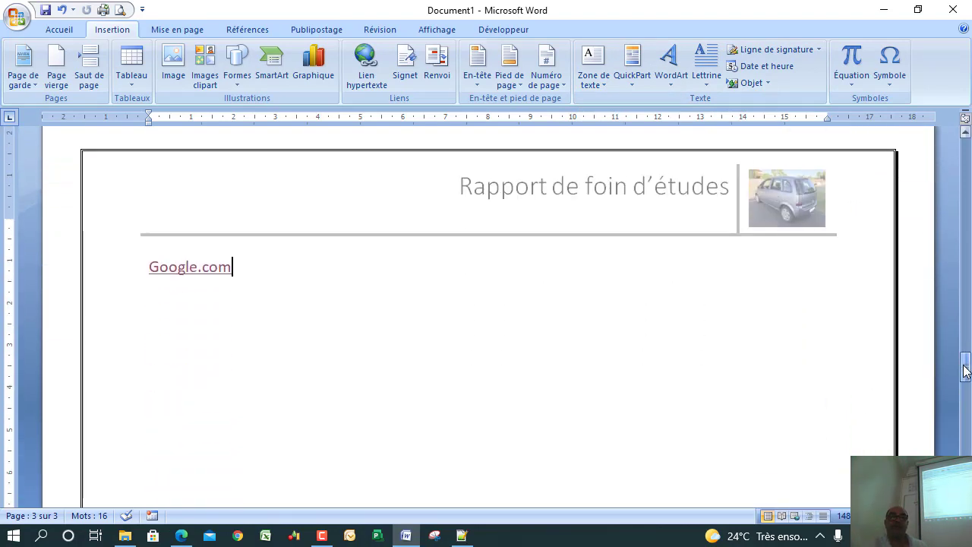
pyautogui.click(314, 311)
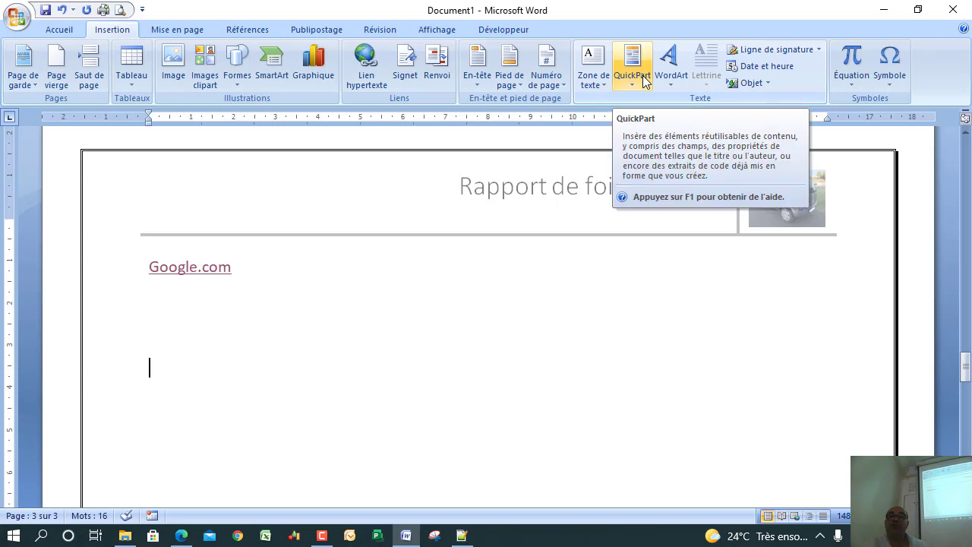
pyautogui.click(670, 69)
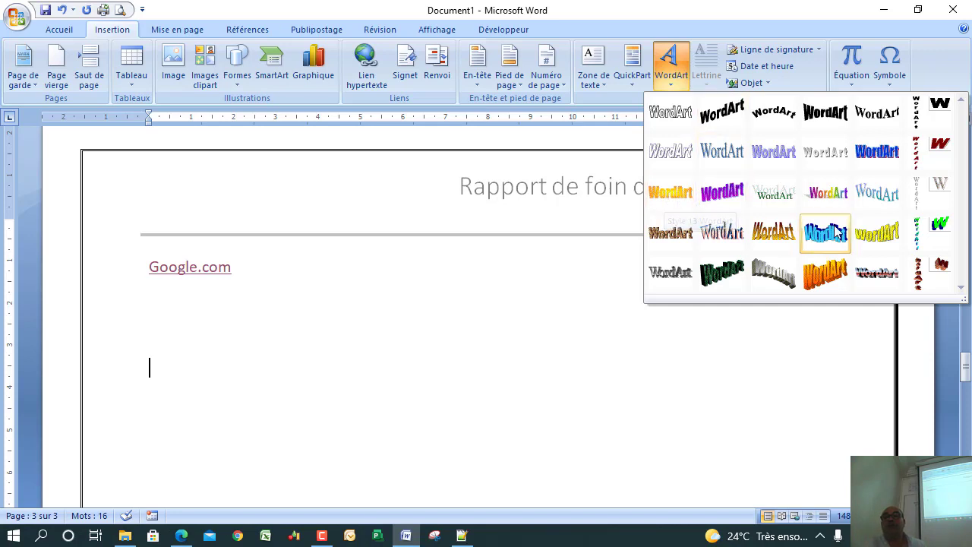
pyautogui.click(826, 273)
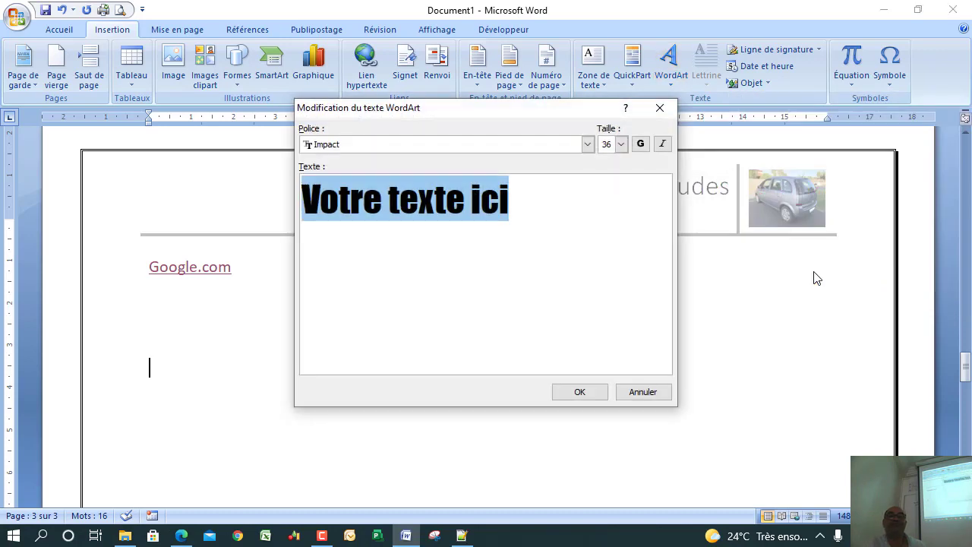
# - Enter "vive la côte d'ivoire" as the WordArt text, insert it and move it directly below the Google.com link
pyautogui.press('BackSpace')
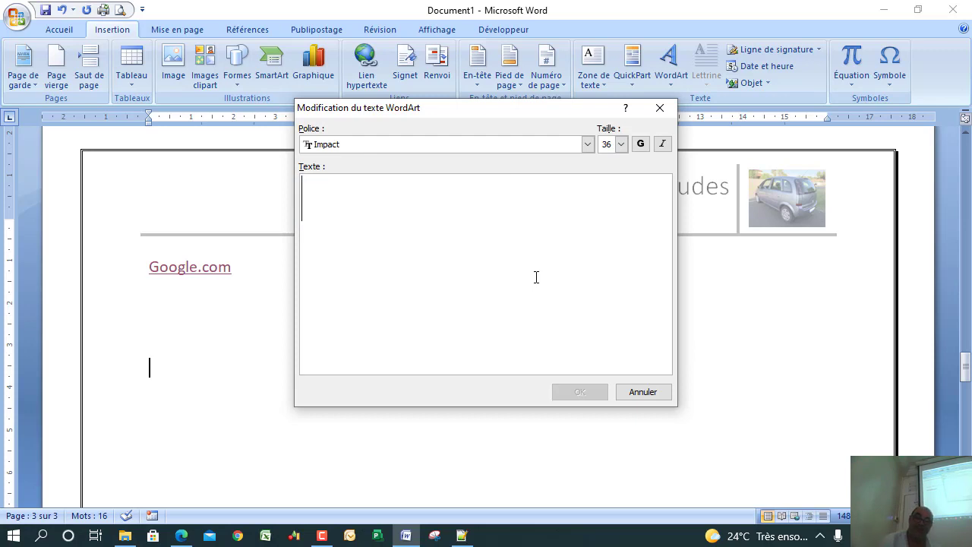
pyautogui.write('vive')
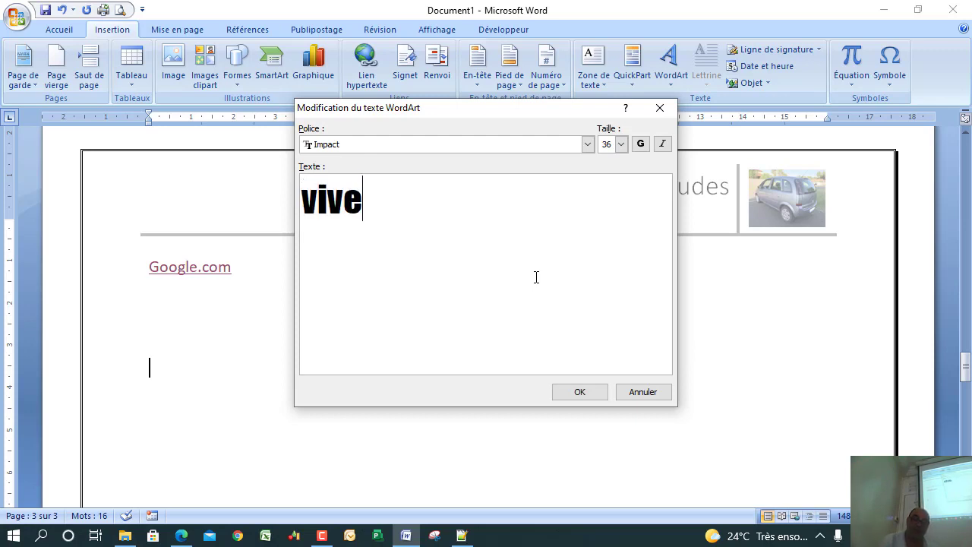
pyautogui.write(' la cote')
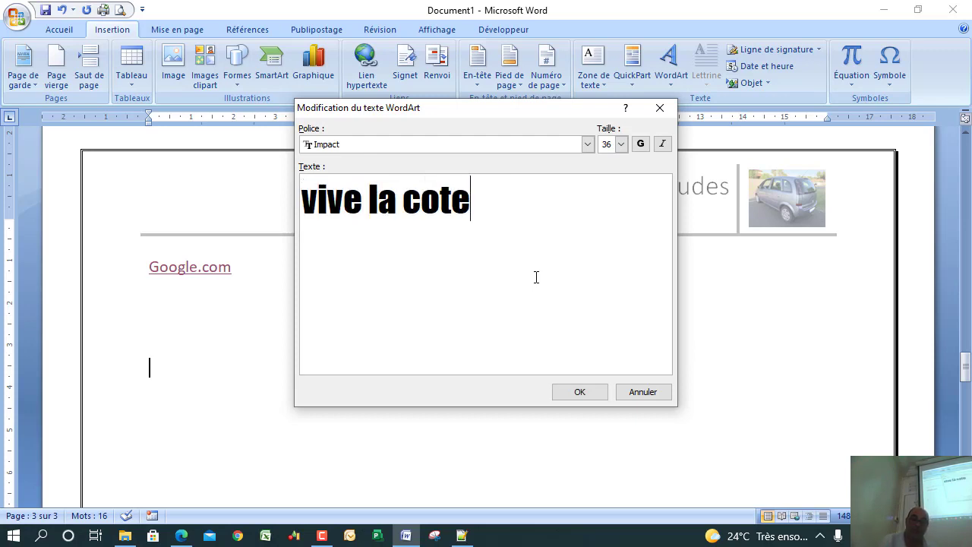
pyautogui.write(" d'i")
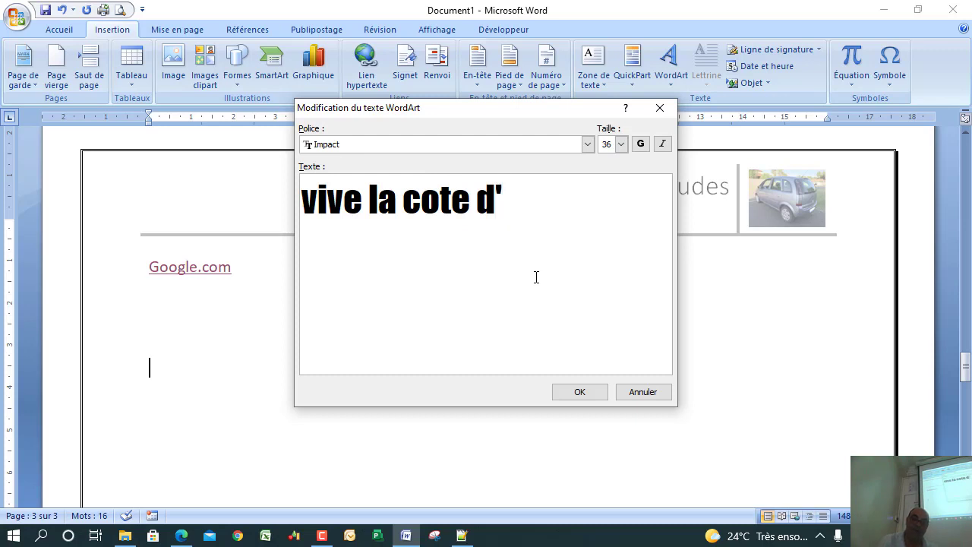
pyautogui.write('voi')
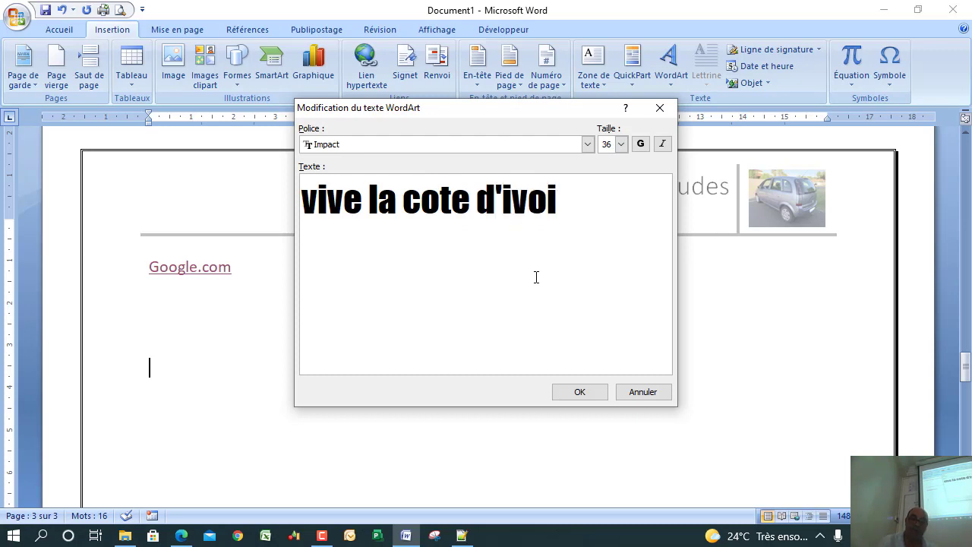
pyautogui.write('re')
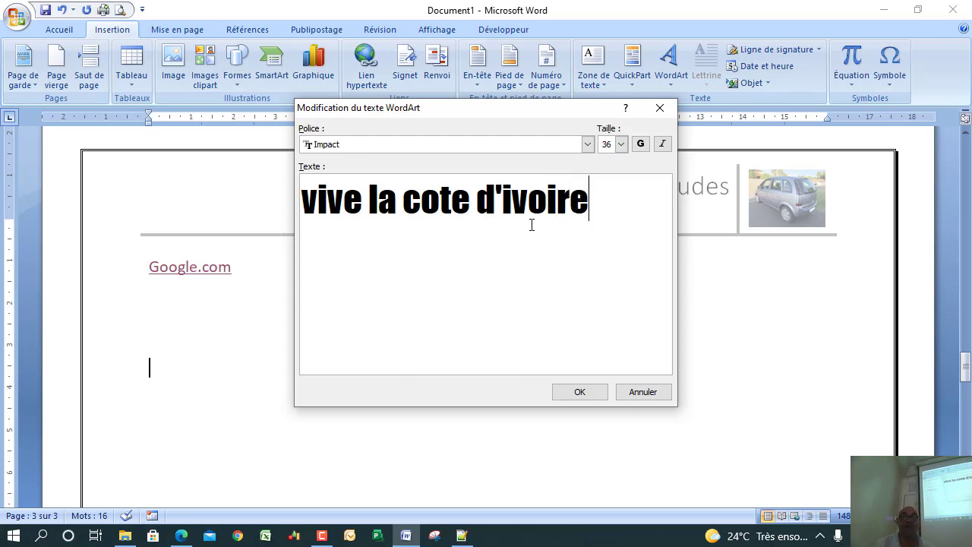
pyautogui.click(441, 196)
pyautogui.press('BackSpace')
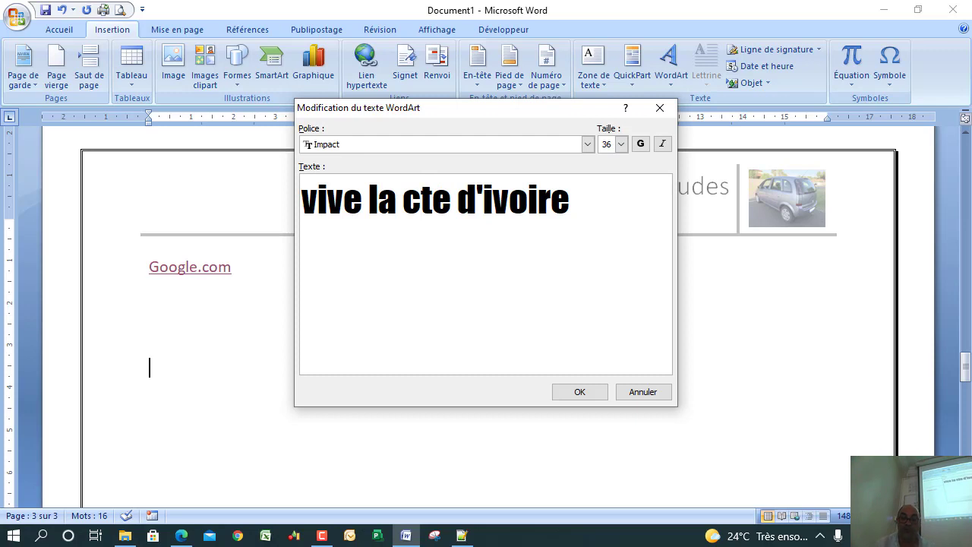
pyautogui.write('ô')
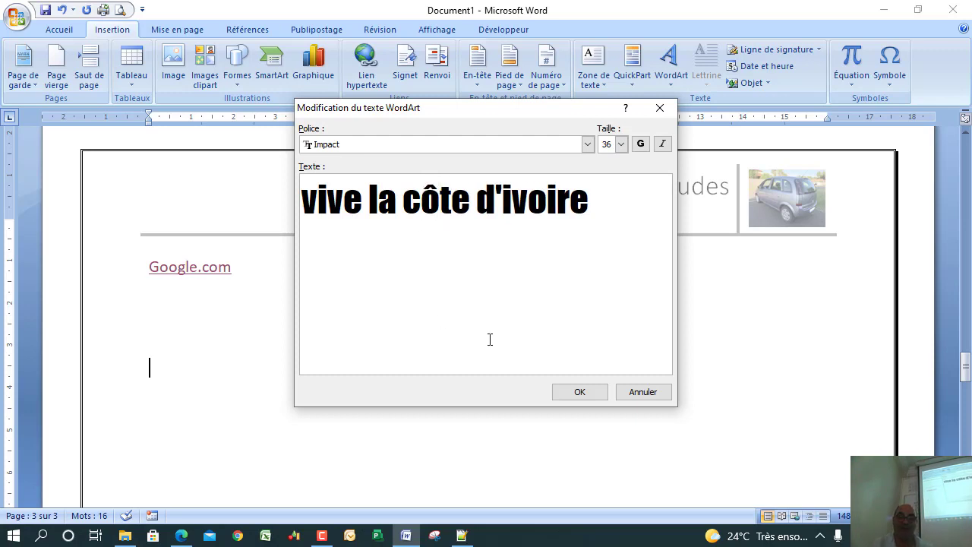
pyautogui.click(575, 391)
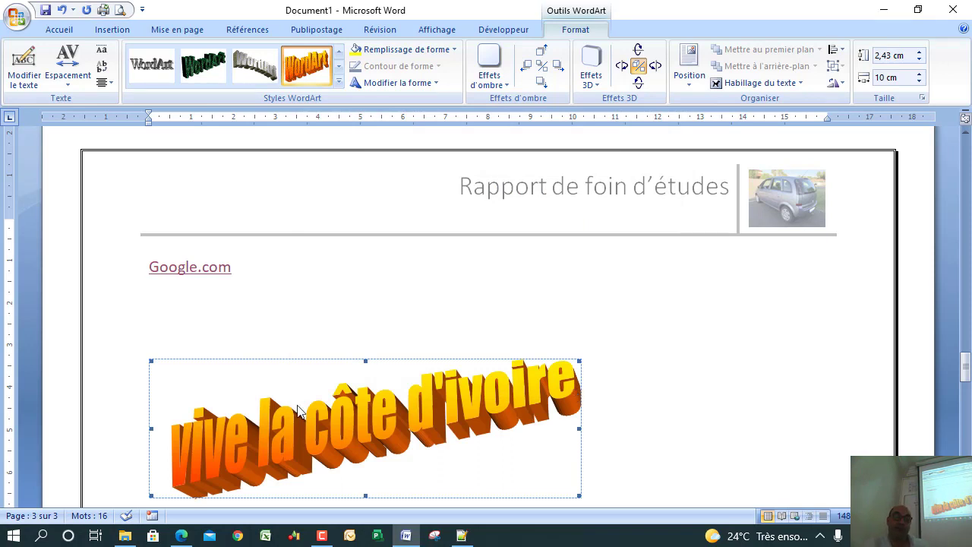
pyautogui.moveTo(336, 375); pyautogui.dragTo(486, 323)
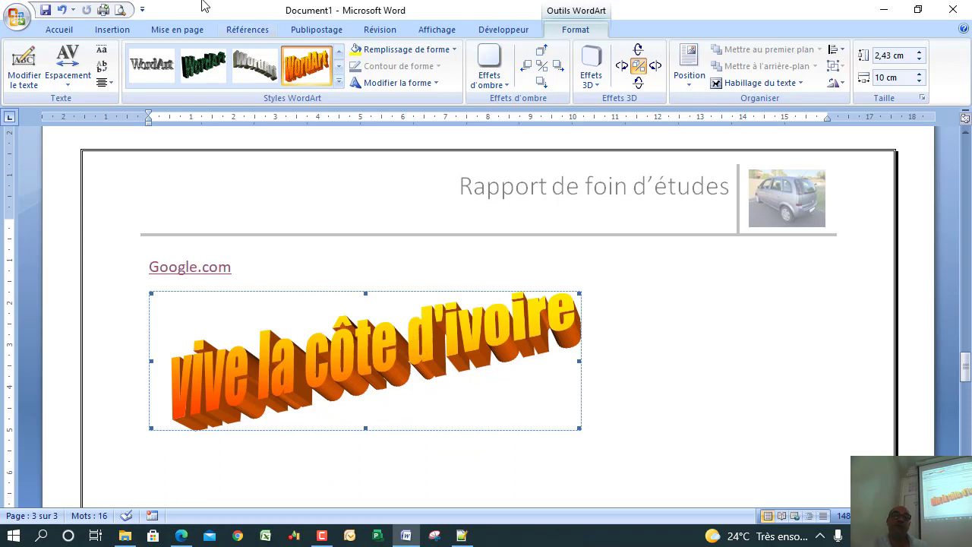
# - Try the green 3D, the blue-and-red 3D and the flat blue style with red shadow on the WordArt
pyautogui.click(253, 65)
pyautogui.click(221, 66)
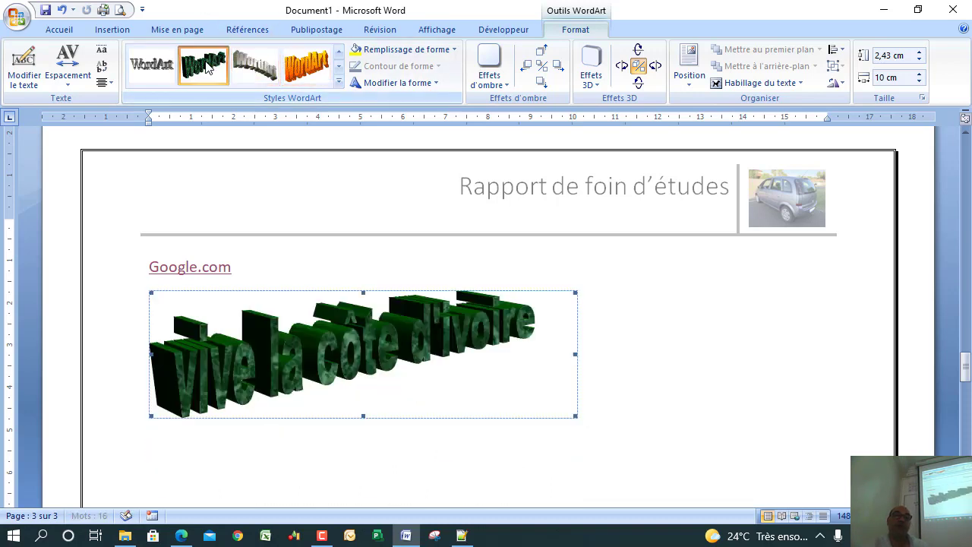
pyautogui.click(339, 82)
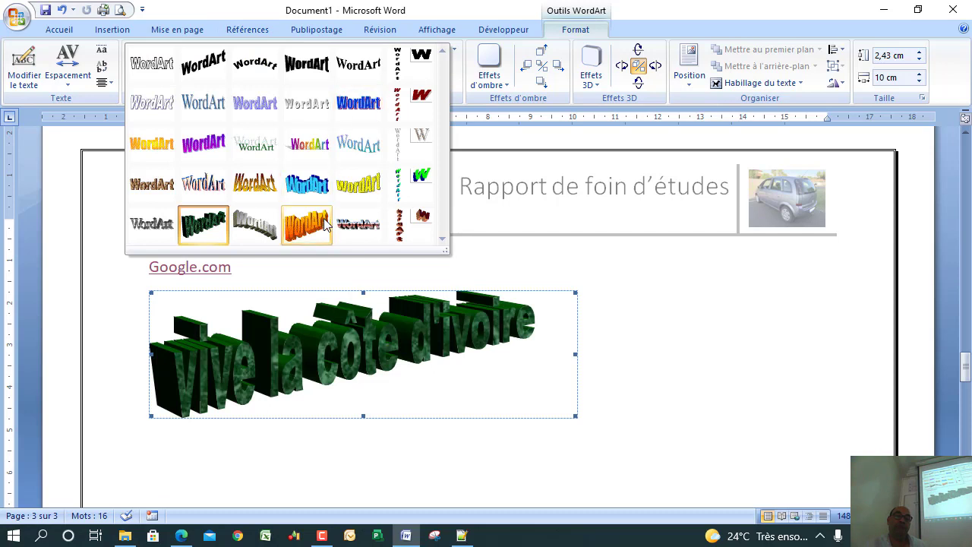
pyautogui.click(374, 230)
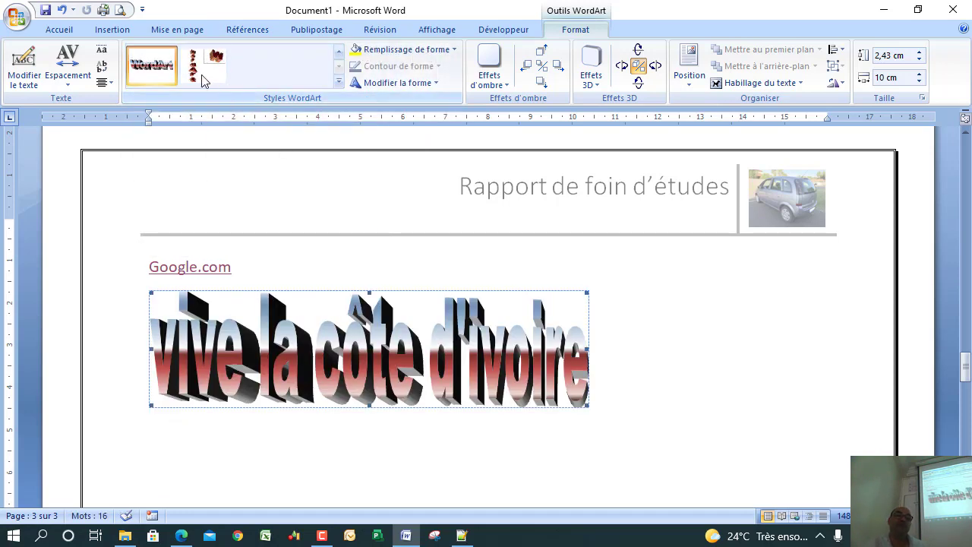
pyautogui.click(339, 82)
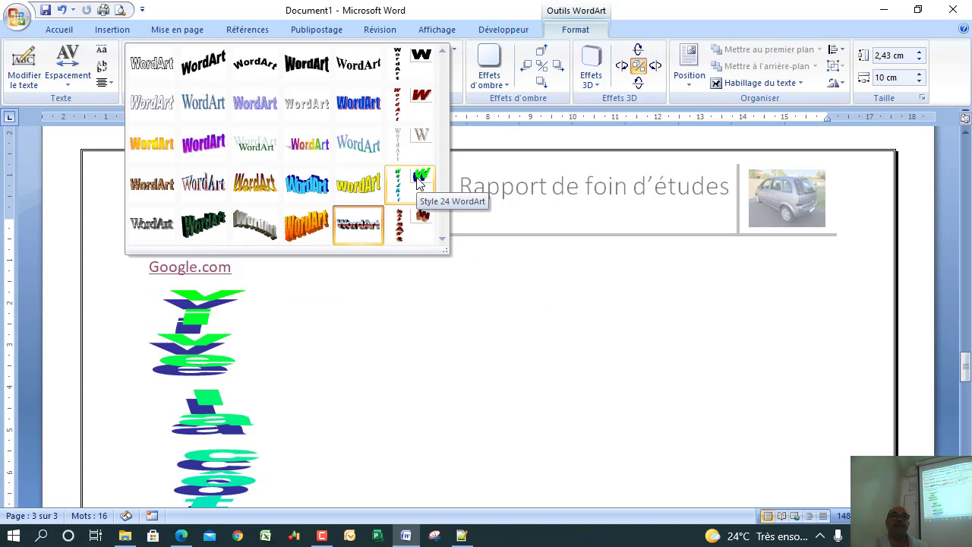
pyautogui.click(368, 109)
pyautogui.click(707, 352)
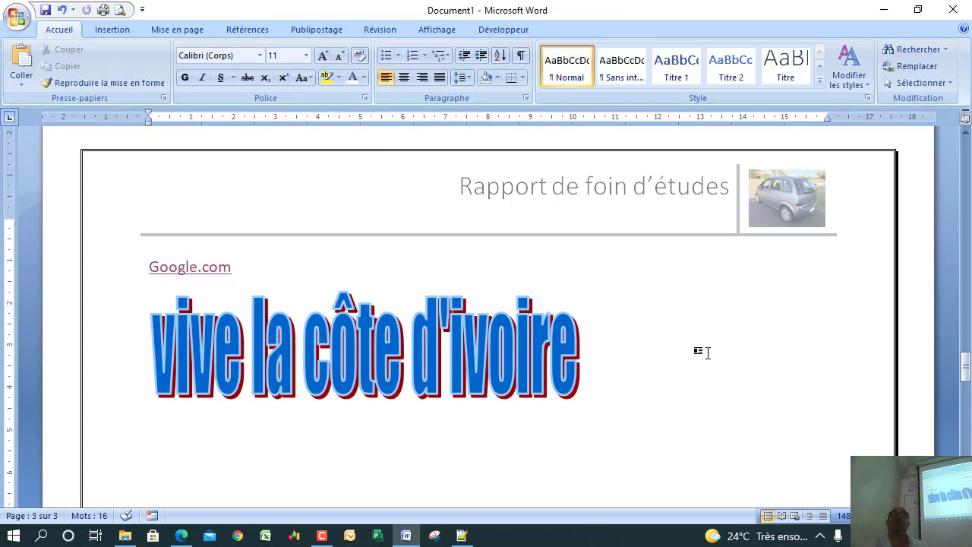
pyautogui.click(476, 366)
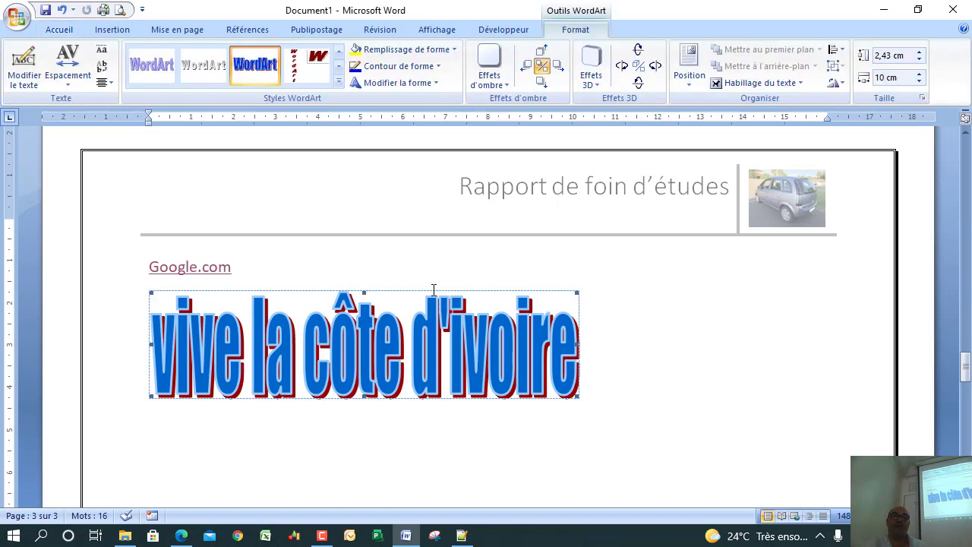
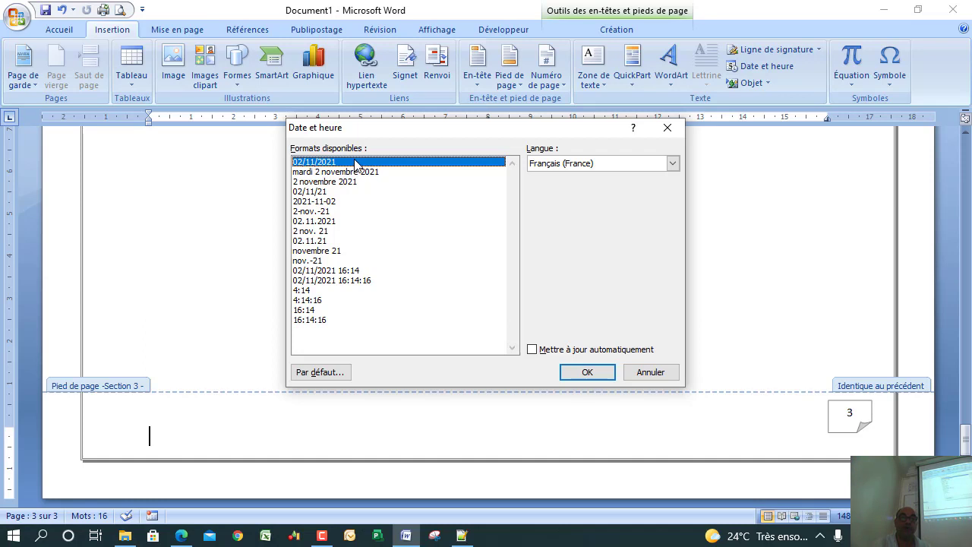
# - Insert the date into the page 3 footer in the format 02/11/2021
pyautogui.click(585, 372)
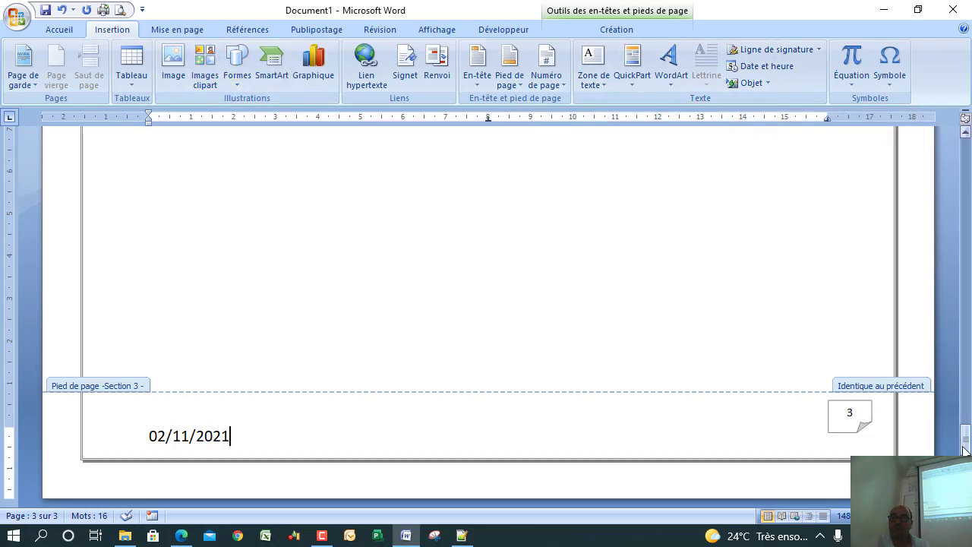
# - Draw an ellipse about 3.6 cm wide and 3.1 cm high below the WordArt on page 3
pyautogui.moveTo(966, 439); pyautogui.dragTo(968, 391)
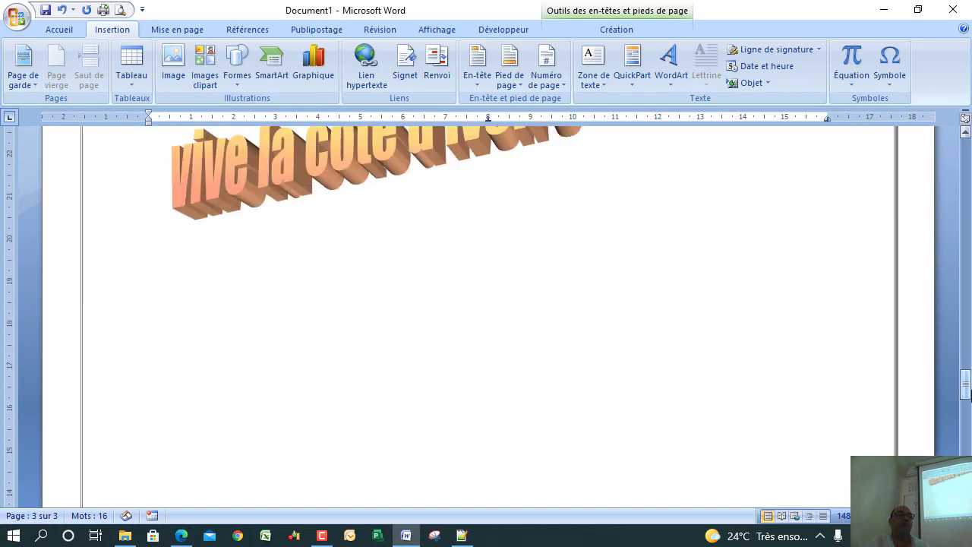
pyautogui.click(243, 78)
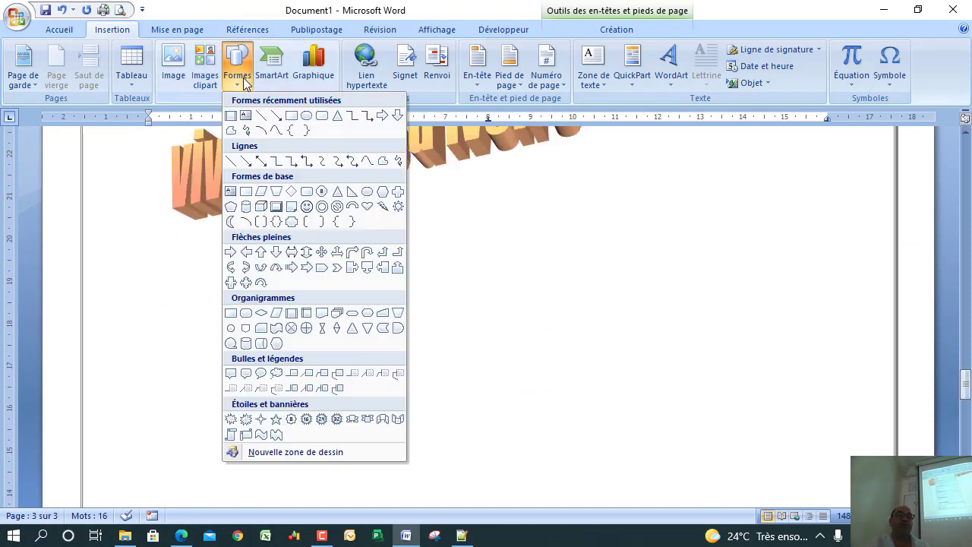
pyautogui.click(307, 116)
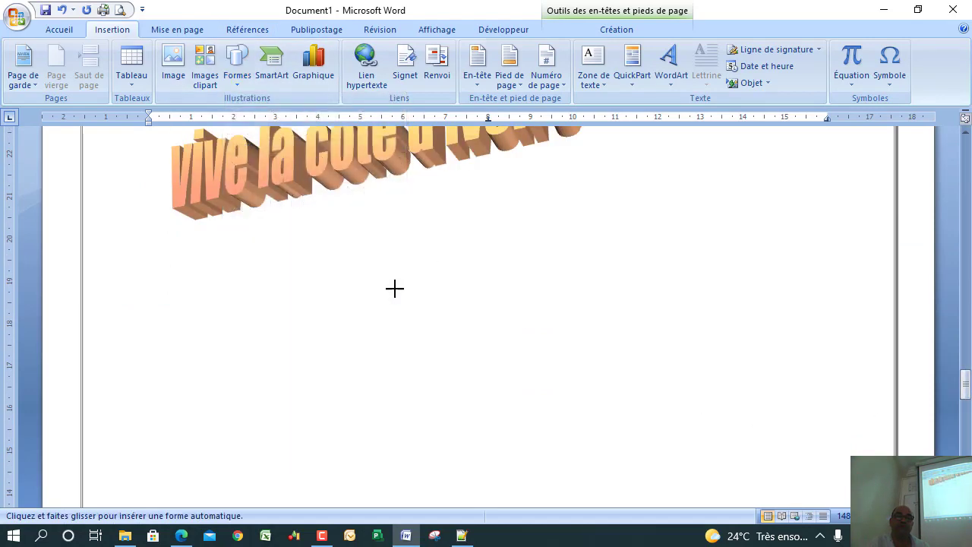
pyautogui.moveTo(344, 252); pyautogui.dragTo(493, 379)
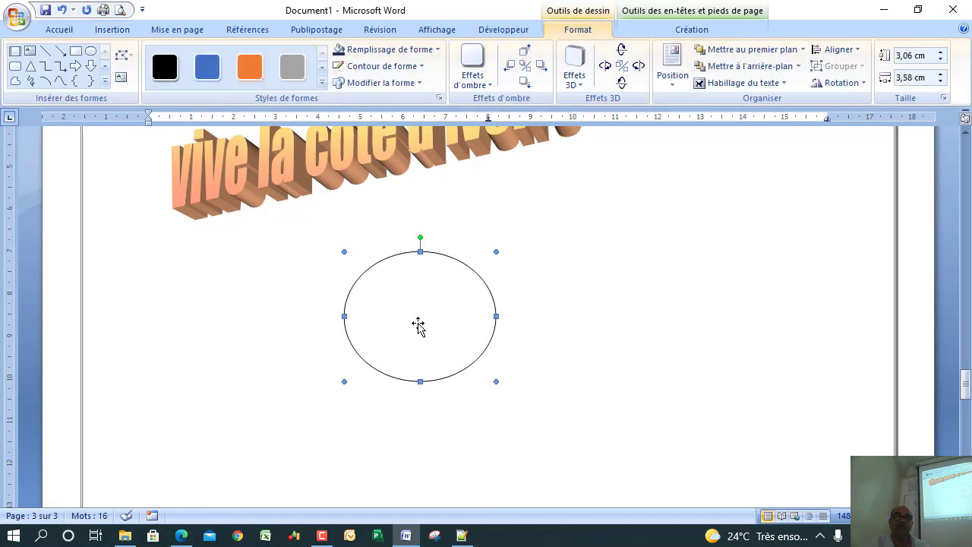
# - Look through the ellipse's AutoShape format settings and shadow effects, and delete the ellipse
pyautogui.rightClick(418, 323)
pyautogui.click(497, 471)
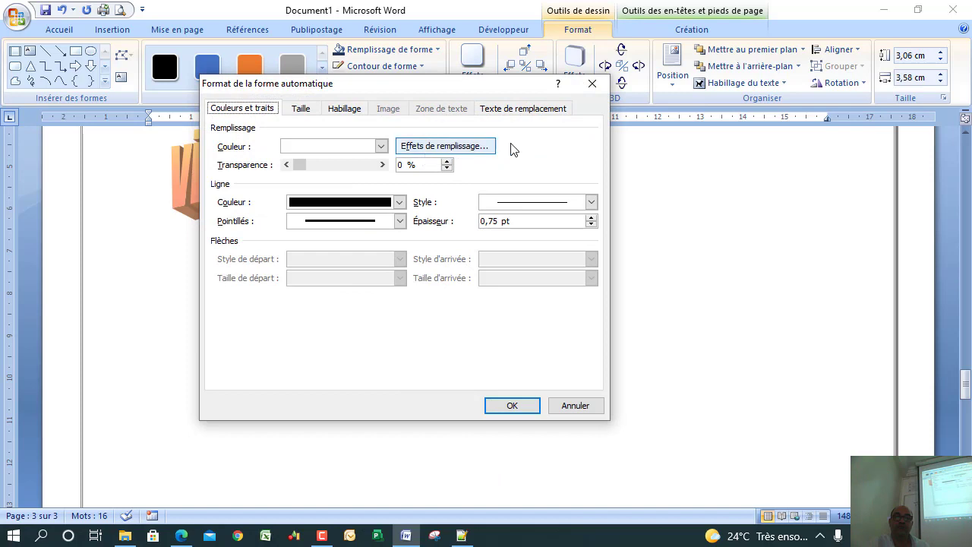
pyautogui.click(592, 83)
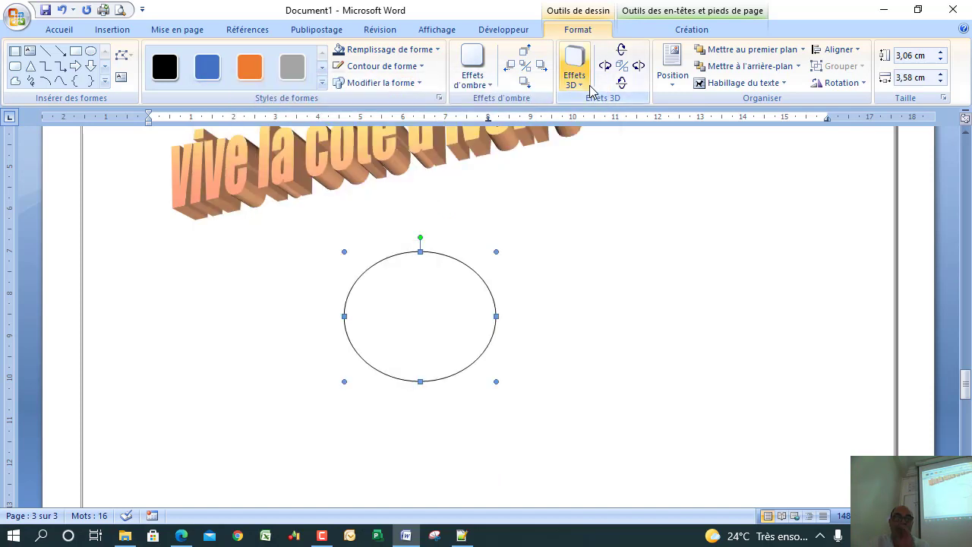
pyautogui.click(490, 85)
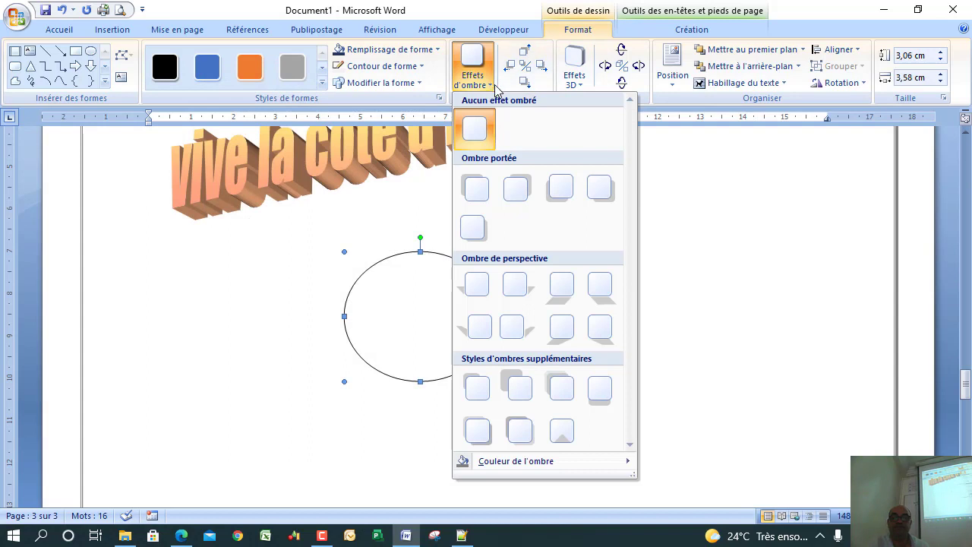
pyautogui.click(815, 296)
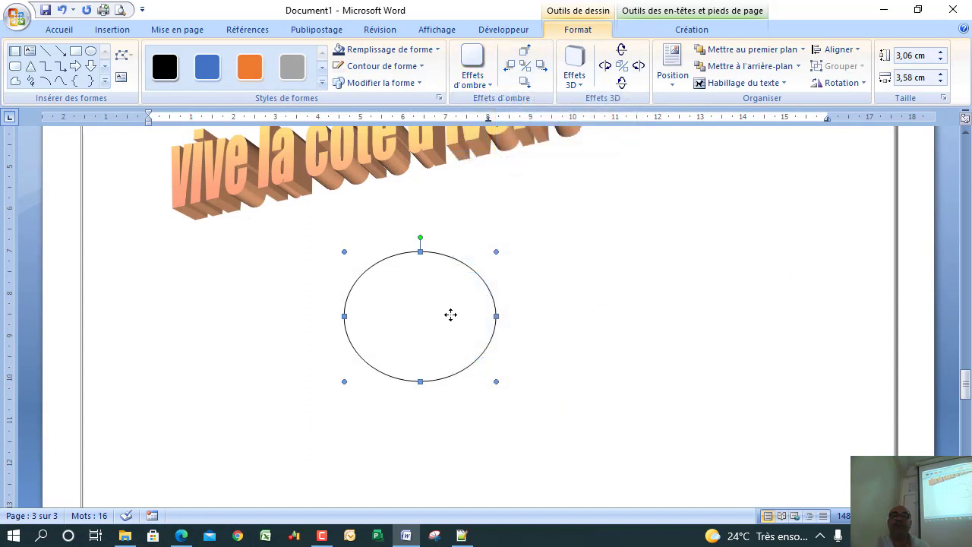
pyautogui.press('Delete')
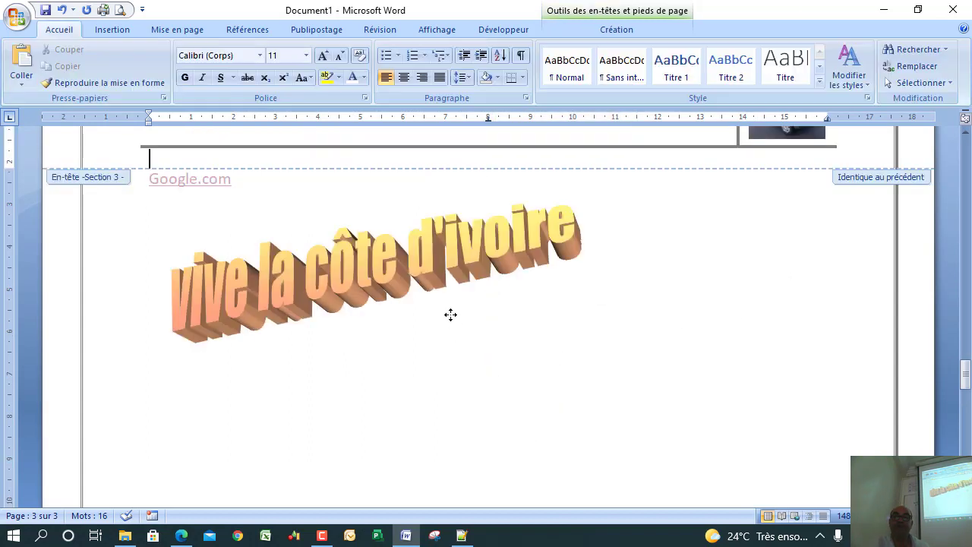
# - Leave header and footer editing and return to the body text on page 3
pyautogui.click(120, 32)
pyautogui.click(176, 30)
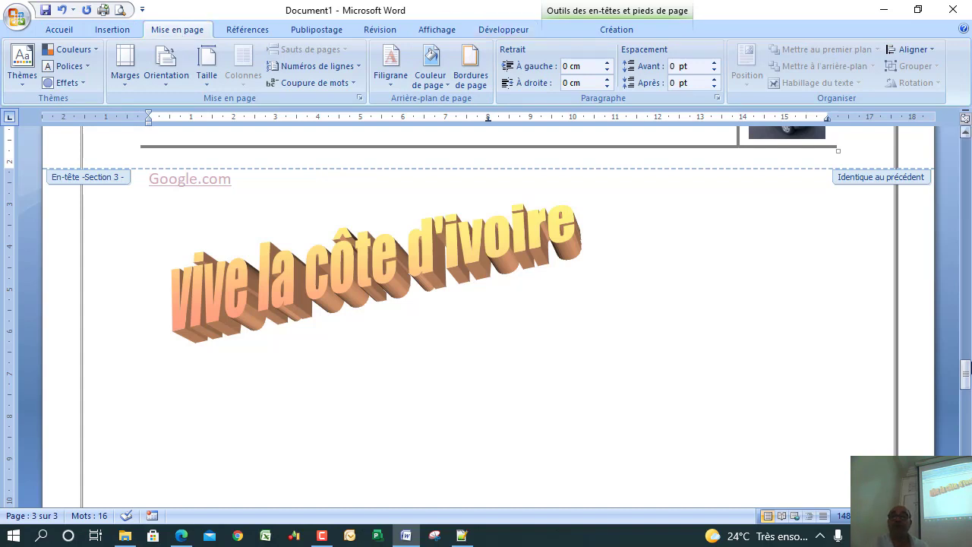
pyautogui.moveTo(966, 372); pyautogui.dragTo(936, 282)
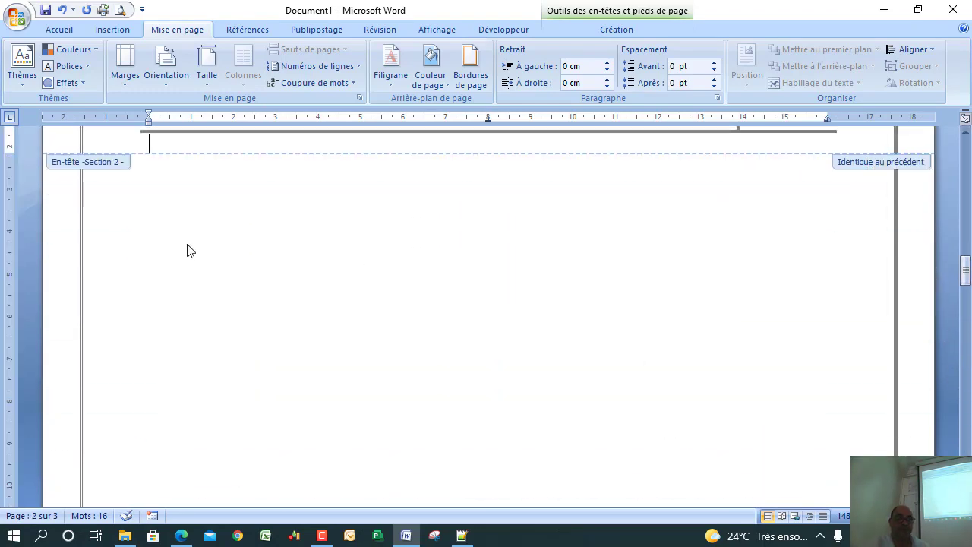
pyautogui.press('Down')
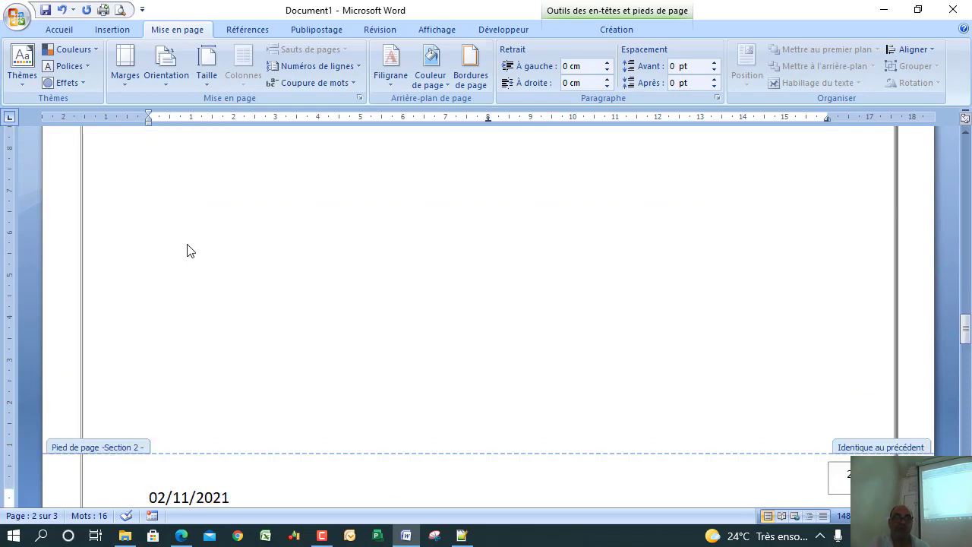
pyautogui.doubleClick(190, 243)
pyautogui.click(294, 397)
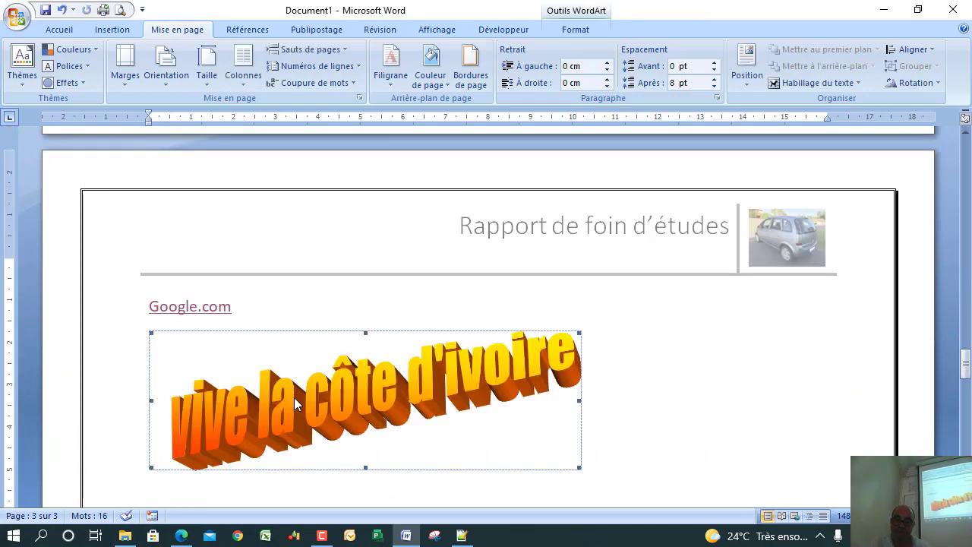
# - Look through the three pages to check their headers, footer dates and page numbers
pyautogui.press('pagedown')
pyautogui.press('pagedown')
pyautogui.press('pagedown')
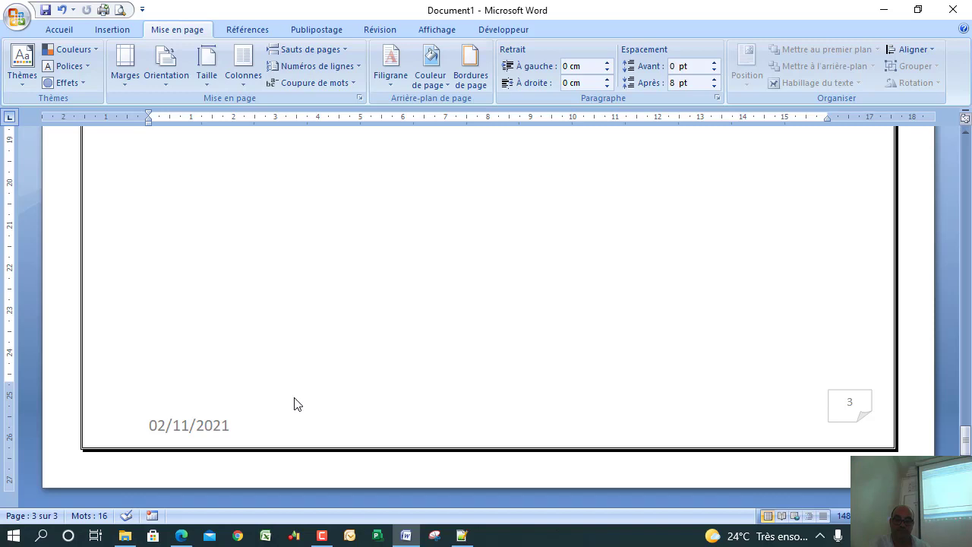
pyautogui.press('pageup')
pyautogui.press('pageup')
pyautogui.press('pageup')
pyautogui.press('pageup')
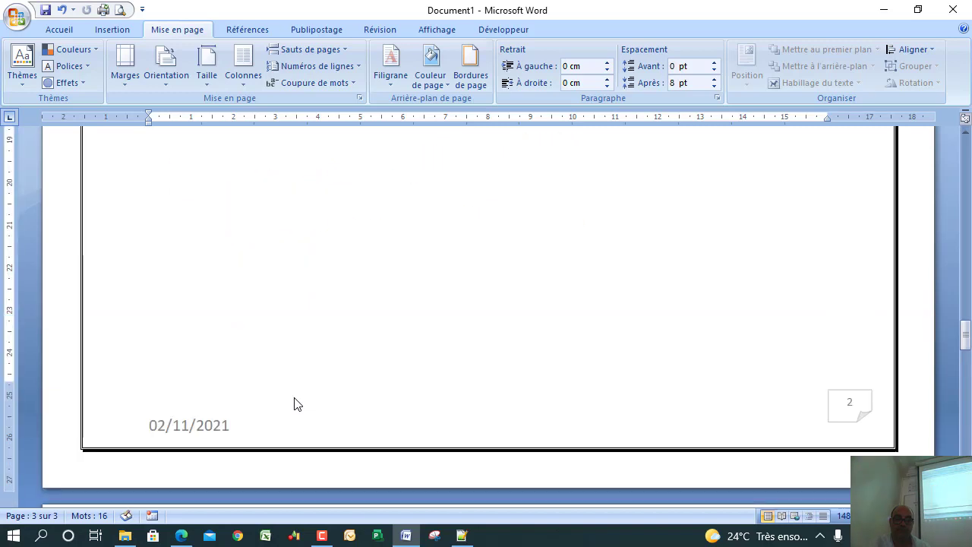
pyautogui.press('pageup')
pyautogui.press('pageup')
pyautogui.press('pageup')
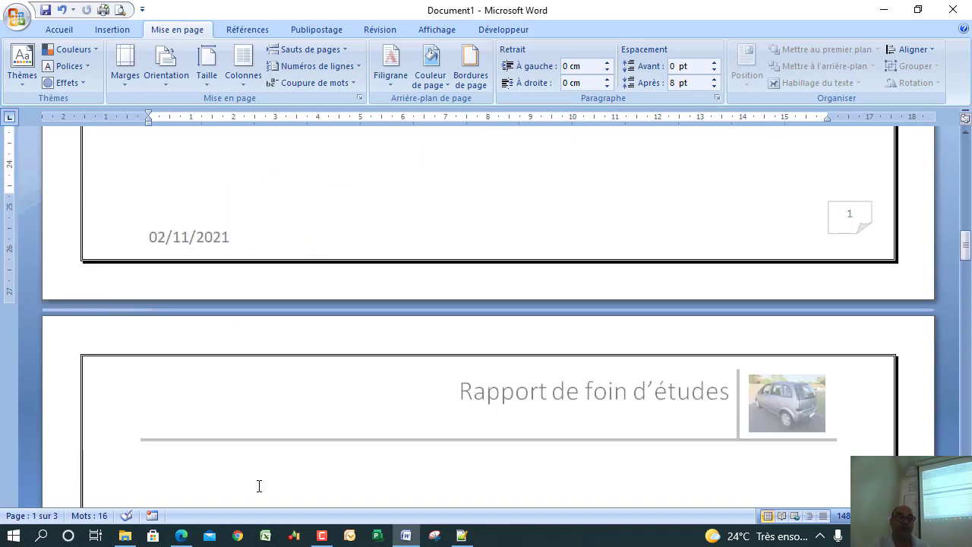
# - Insert a table of 10 columns by 8 rows at the start of page 2's body
pyautogui.click(256, 485)
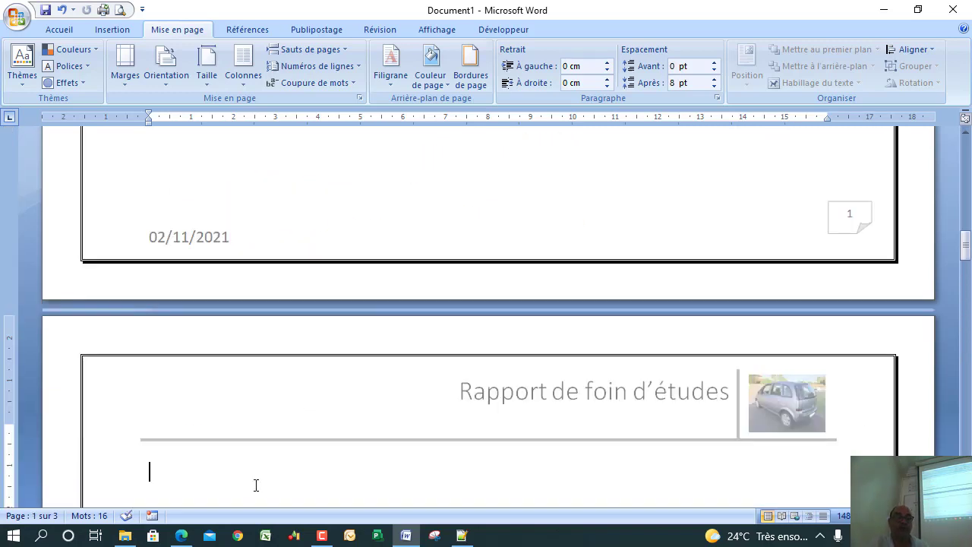
pyautogui.click(112, 30)
pyautogui.click(140, 69)
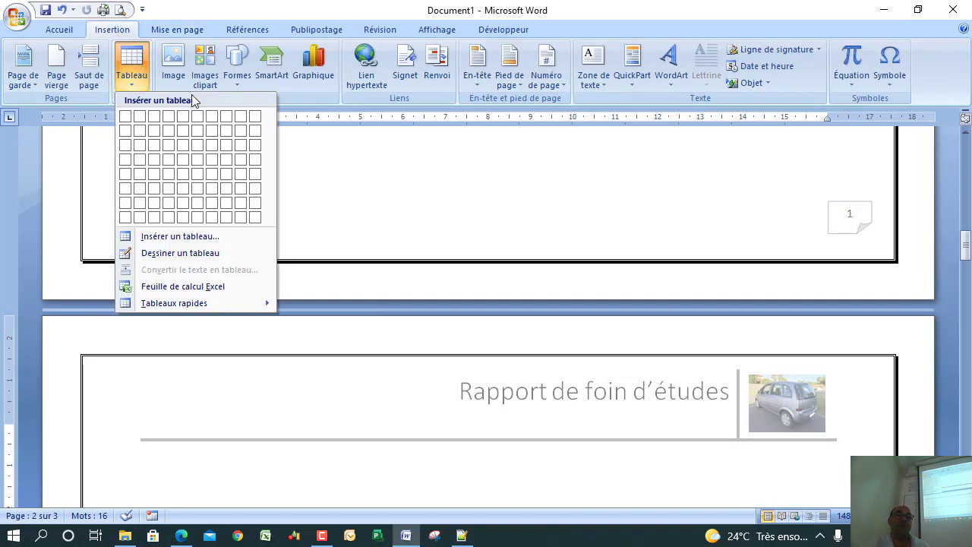
pyautogui.click(262, 214)
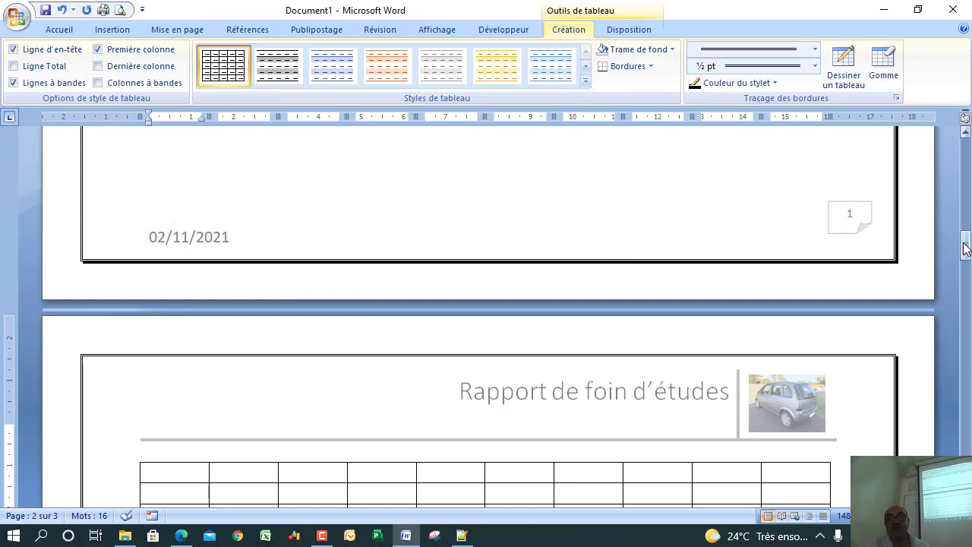
pyautogui.moveTo(966, 246)
pyautogui.mouseDown()
pyautogui.moveTo(967, 276)
pyautogui.moveTo(966, 261)
pyautogui.mouseUp()
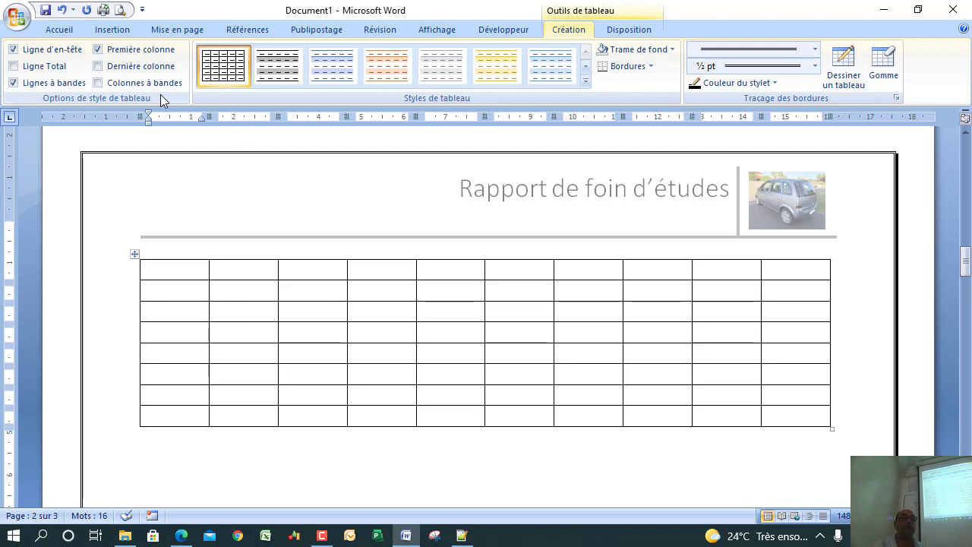
# - Set the orientation of the page 2 section containing the table to Paysage (landscape)
pyautogui.click(59, 30)
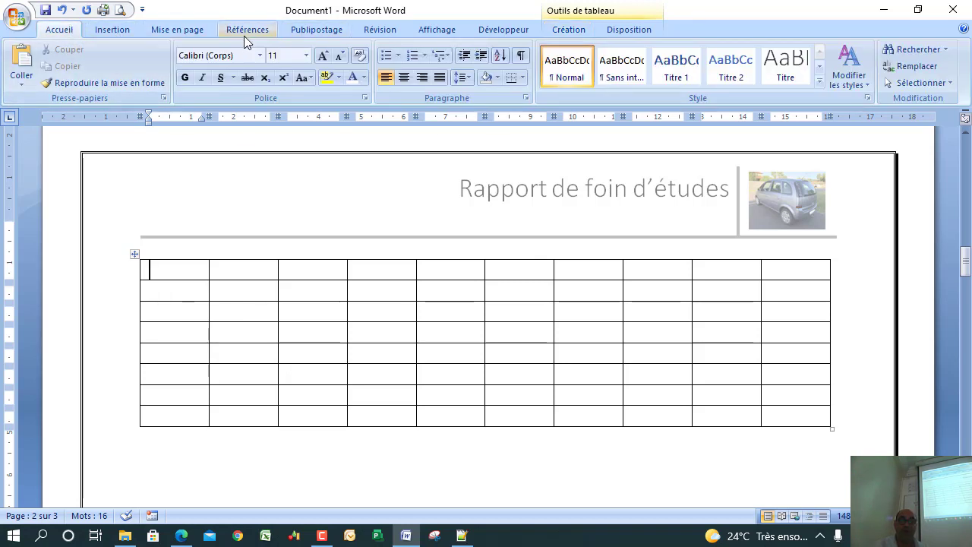
pyautogui.click(186, 34)
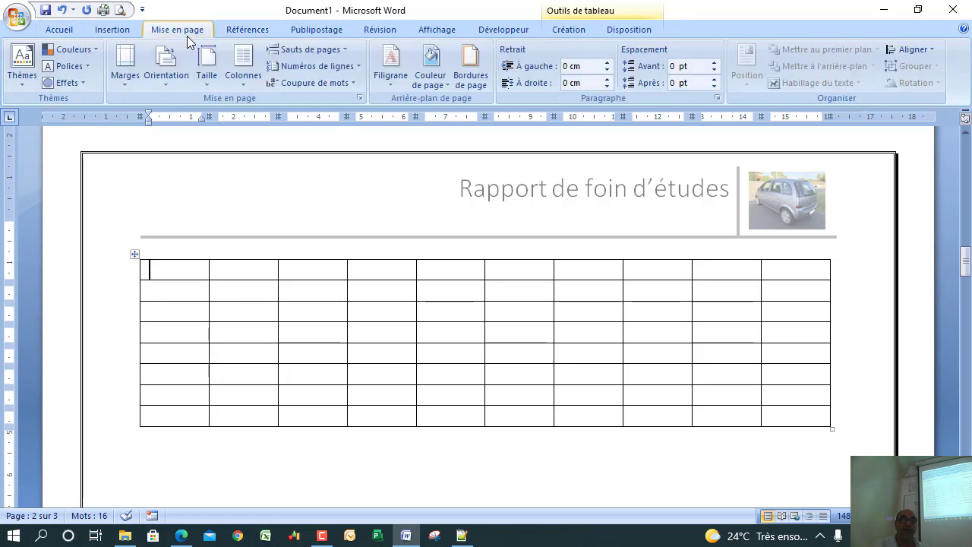
pyautogui.click(174, 78)
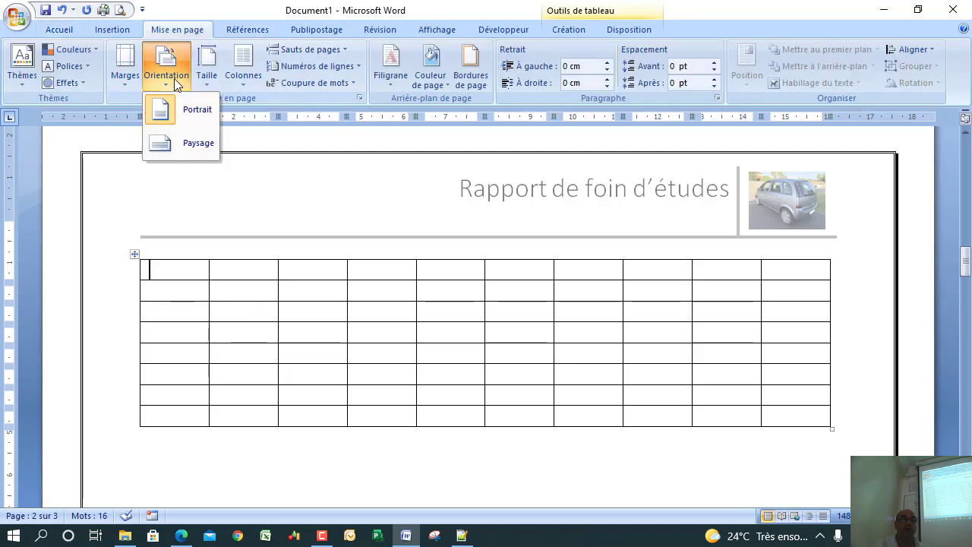
pyautogui.click(191, 148)
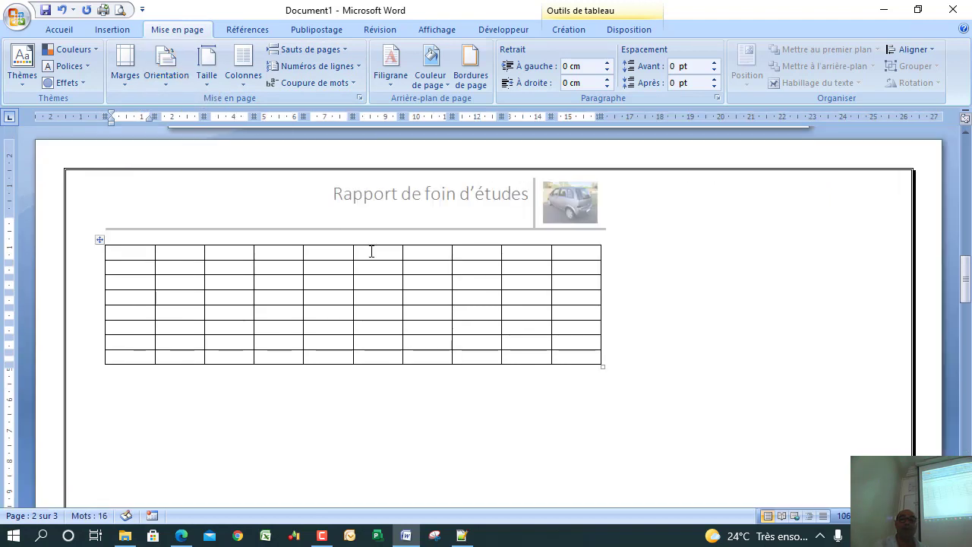
# - Display the formatting marks and examine the next-page section breaks on pages 1 and 2
pyautogui.moveTo(965, 283); pyautogui.dragTo(968, 304)
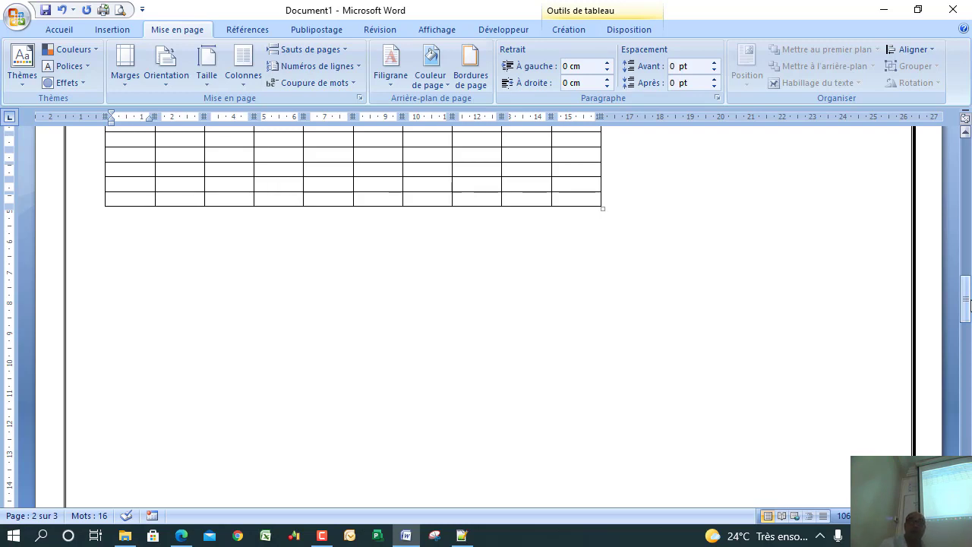
pyautogui.moveTo(964, 303); pyautogui.dragTo(963, 380)
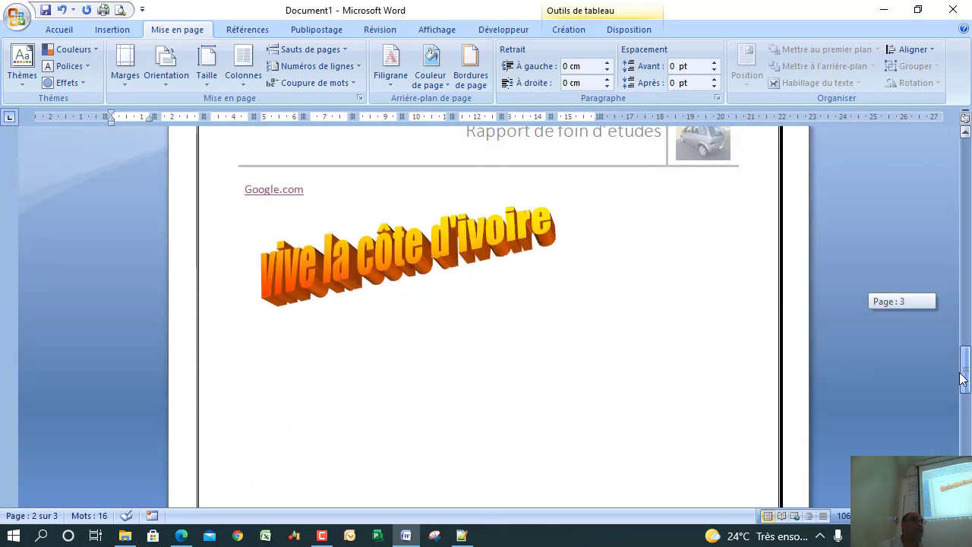
pyautogui.moveTo(963, 379); pyautogui.dragTo(967, 293)
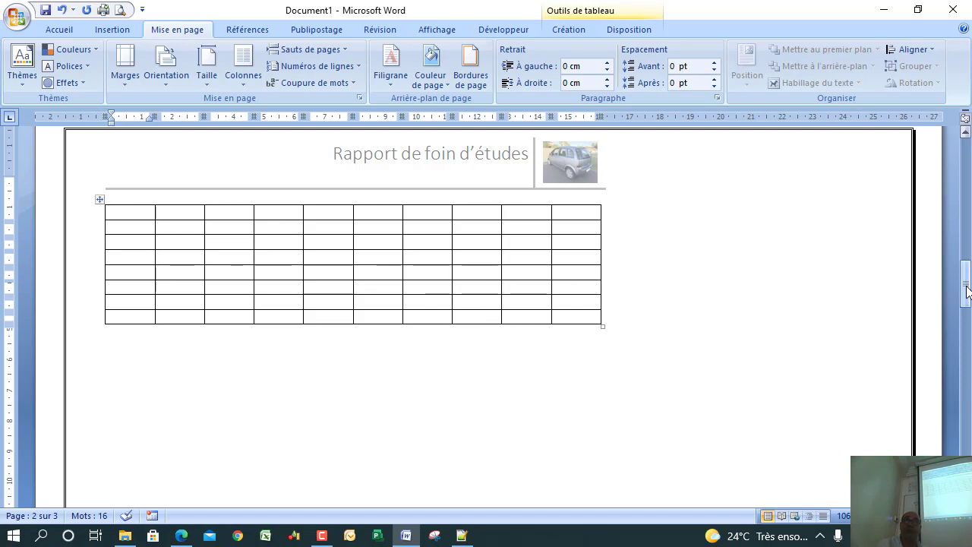
pyautogui.moveTo(968, 293); pyautogui.dragTo(965, 251)
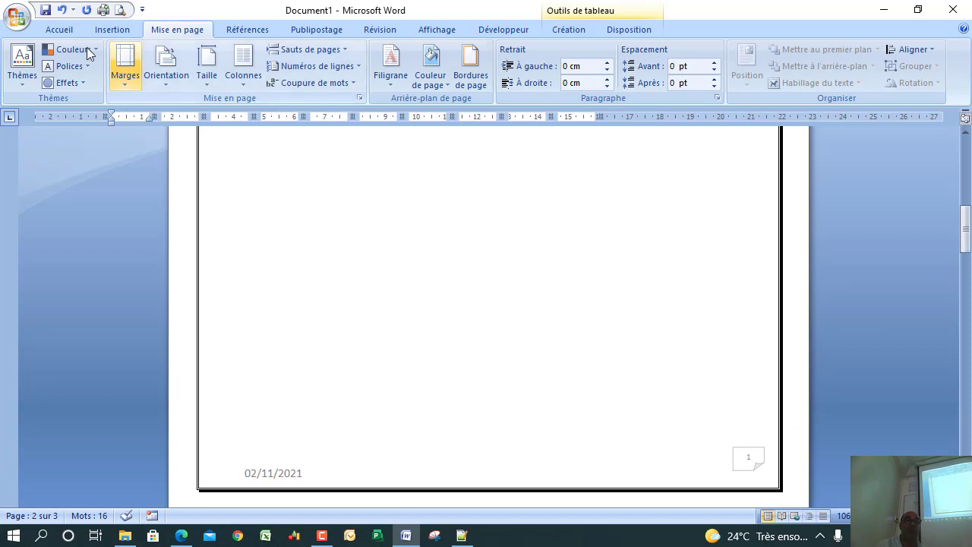
pyautogui.click(74, 26)
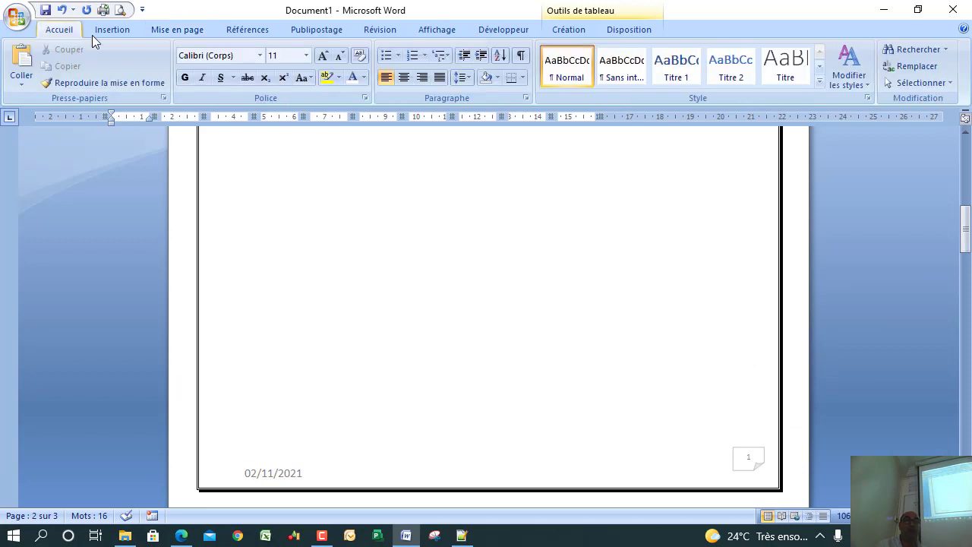
pyautogui.click(521, 56)
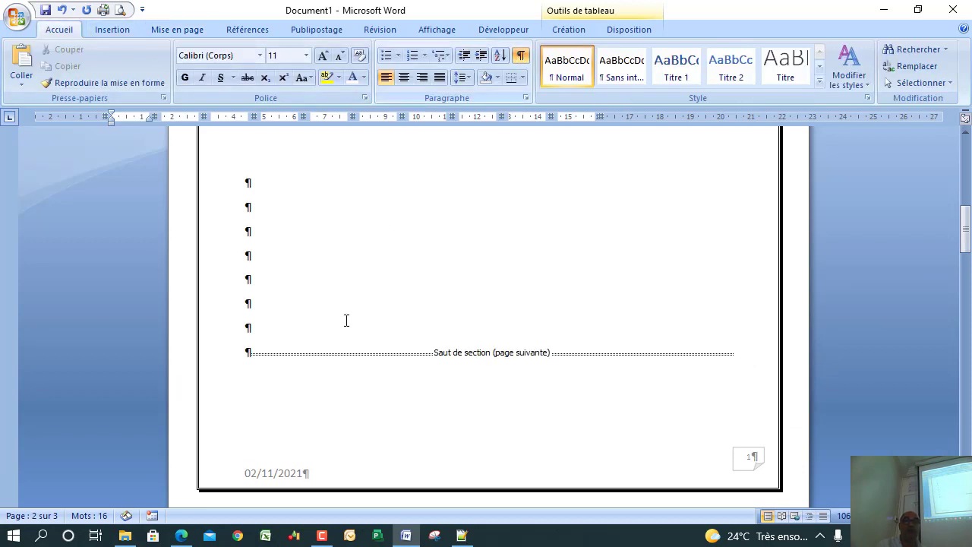
pyautogui.click(239, 366)
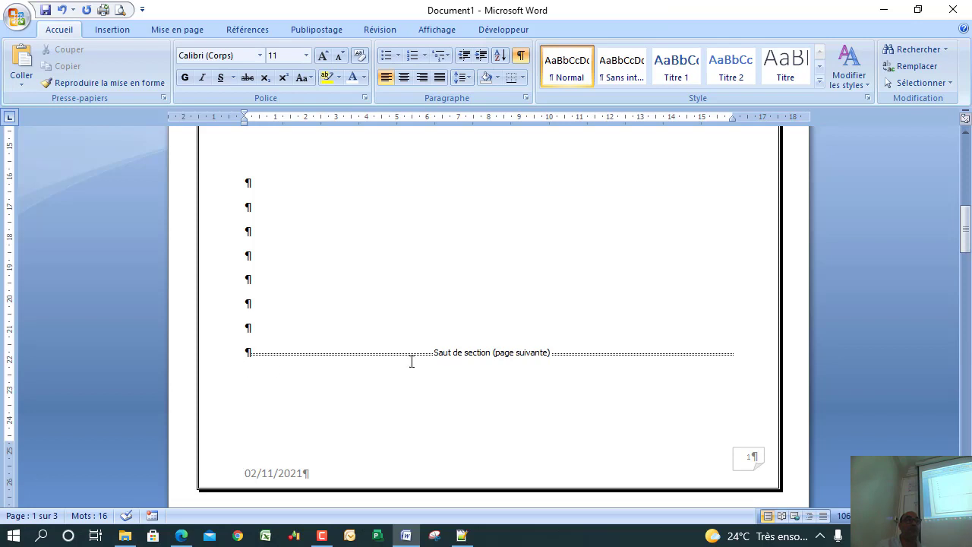
pyautogui.moveTo(959, 231); pyautogui.dragTo(967, 261)
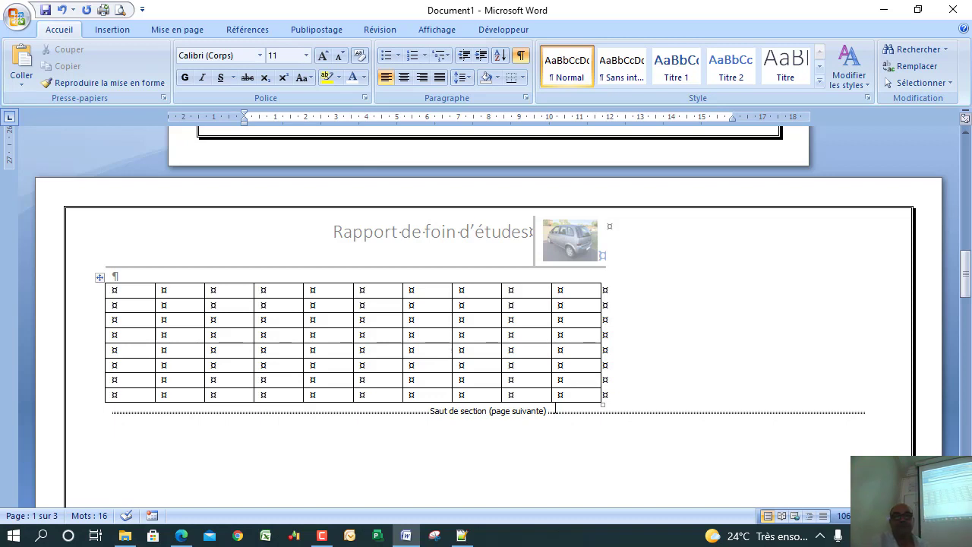
# - Switch the table's section on page 2 to Portrait and back to Paysage (landscape) orientation
pyautogui.click(724, 318)
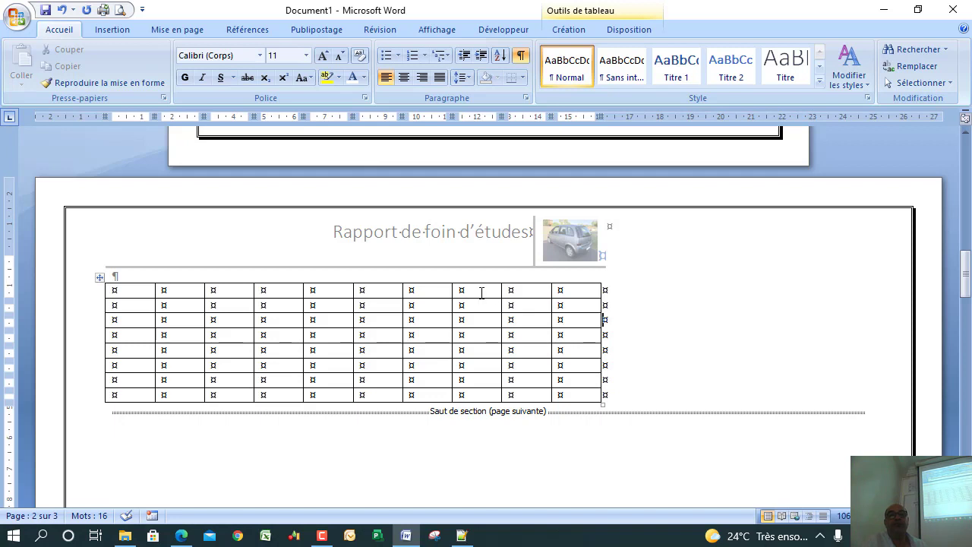
pyautogui.click(121, 32)
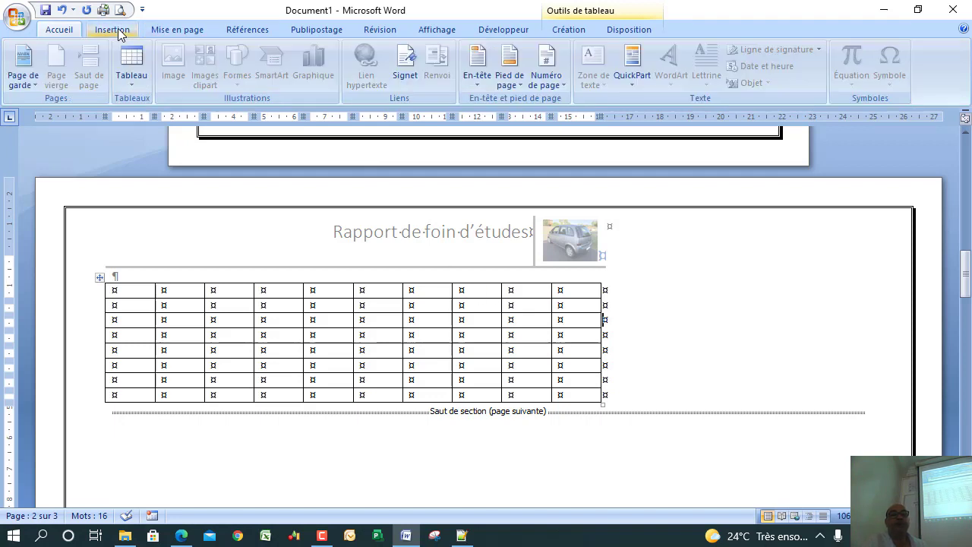
pyautogui.click(192, 30)
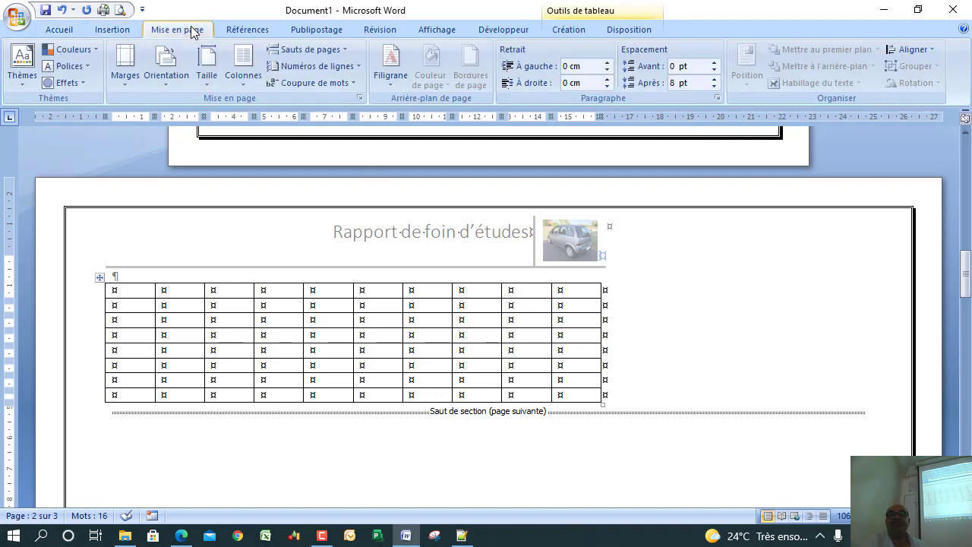
pyautogui.click(167, 80)
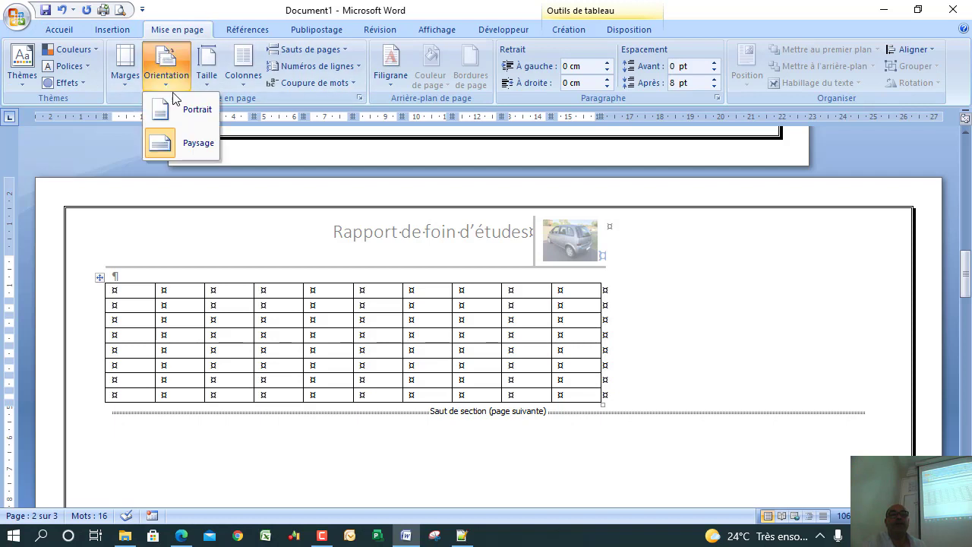
pyautogui.click(200, 240)
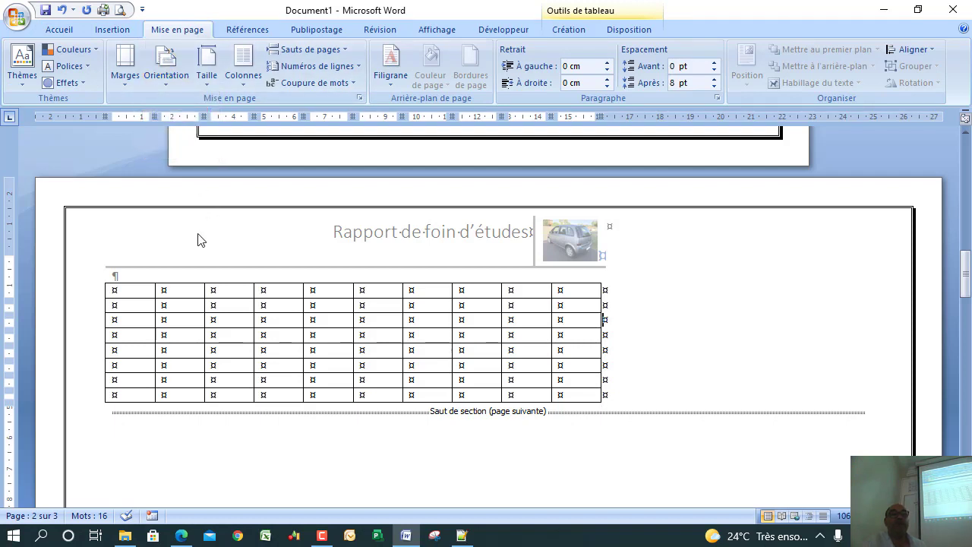
pyautogui.click(189, 349)
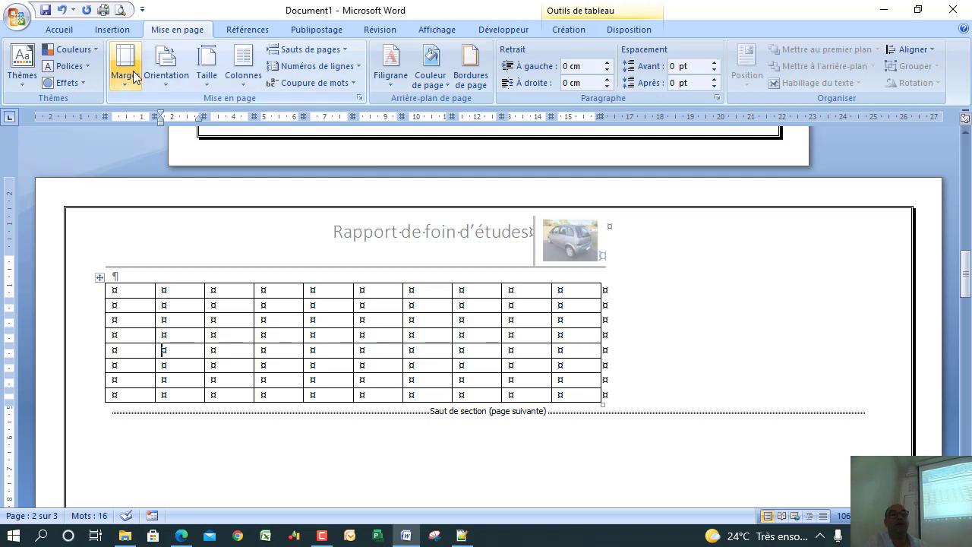
pyautogui.click(167, 69)
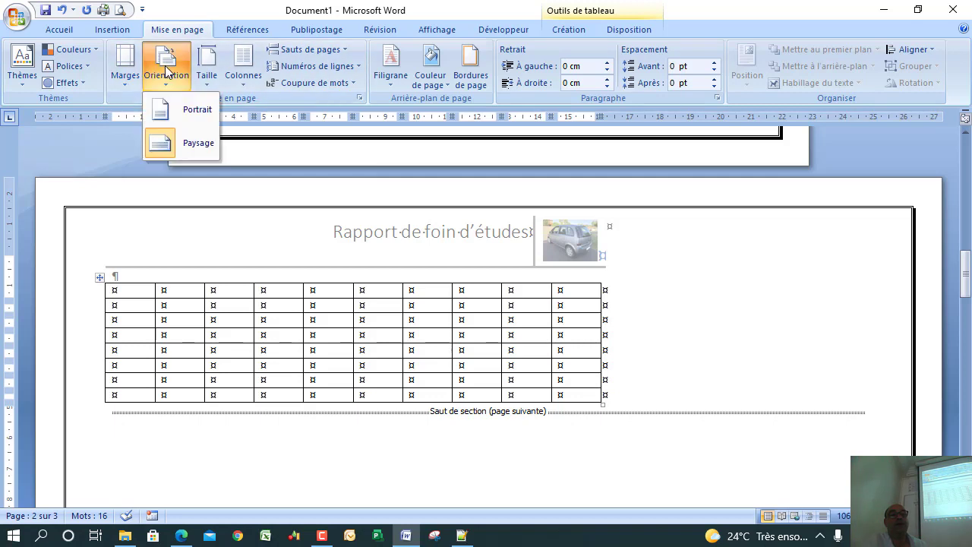
pyautogui.click(179, 112)
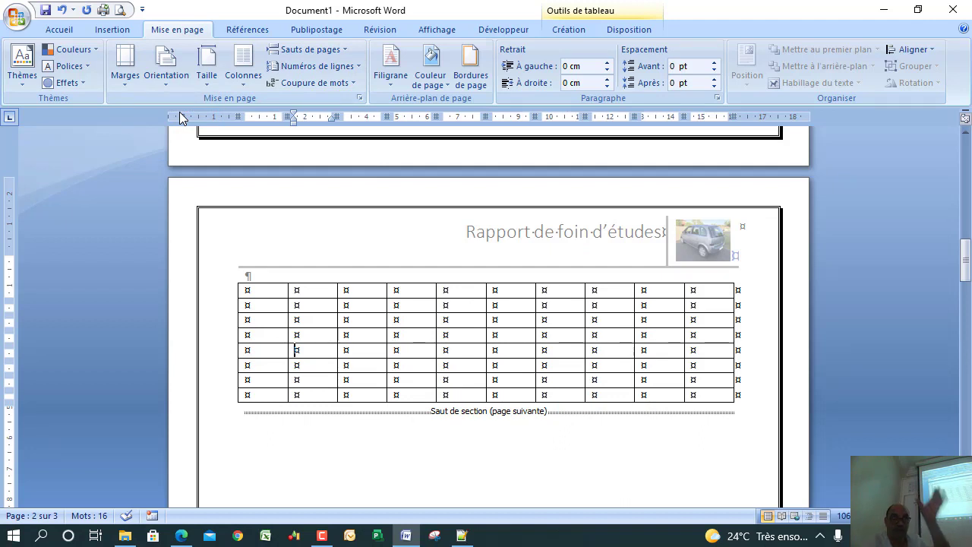
pyautogui.click(165, 68)
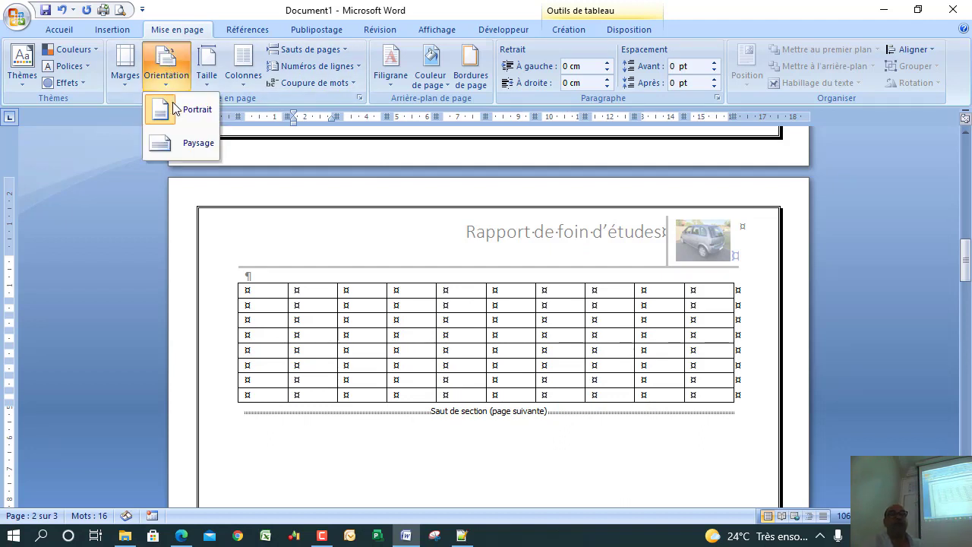
pyautogui.click(183, 153)
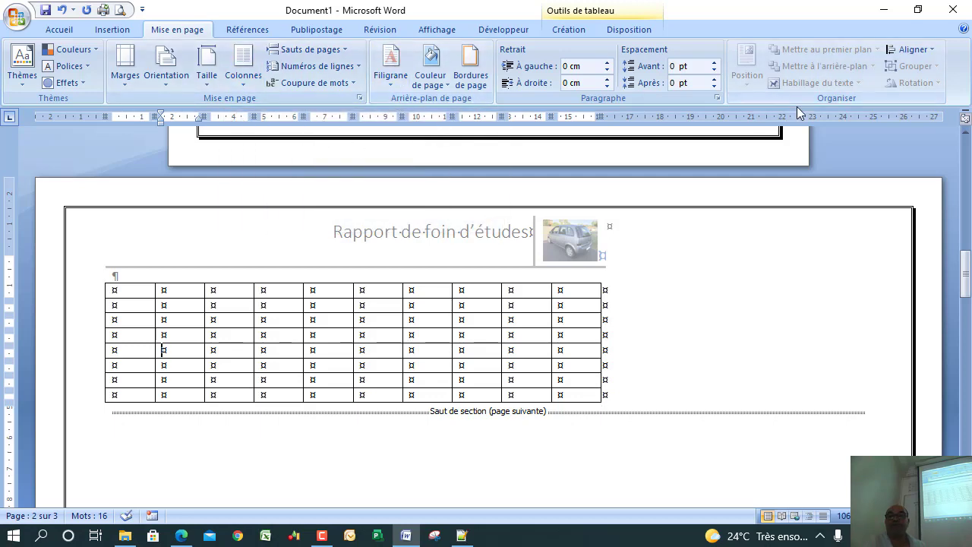
# - Apply the built-in diagonal BROUILLON 1 watermark to the document's pages
pyautogui.moveTo(965, 283); pyautogui.dragTo(968, 351)
pyautogui.click(455, 204)
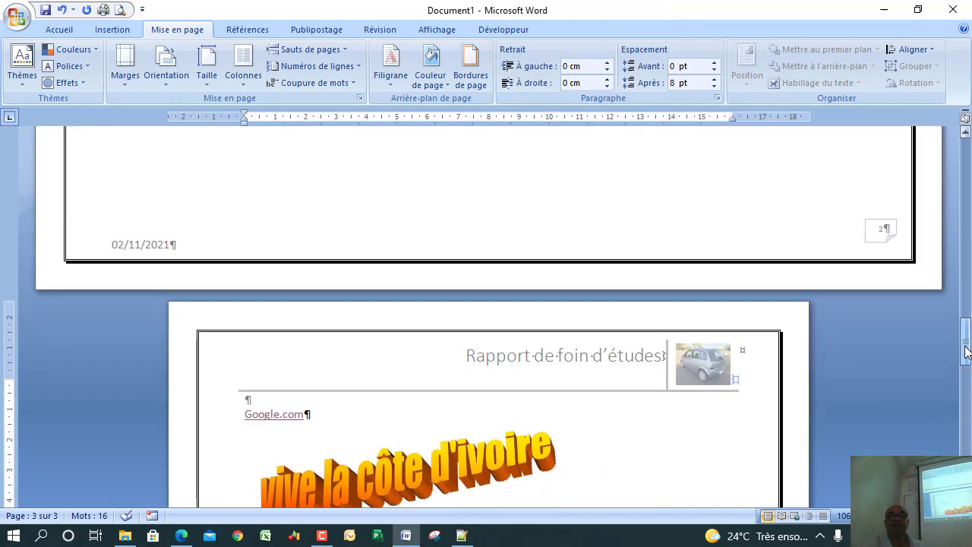
pyautogui.click(393, 80)
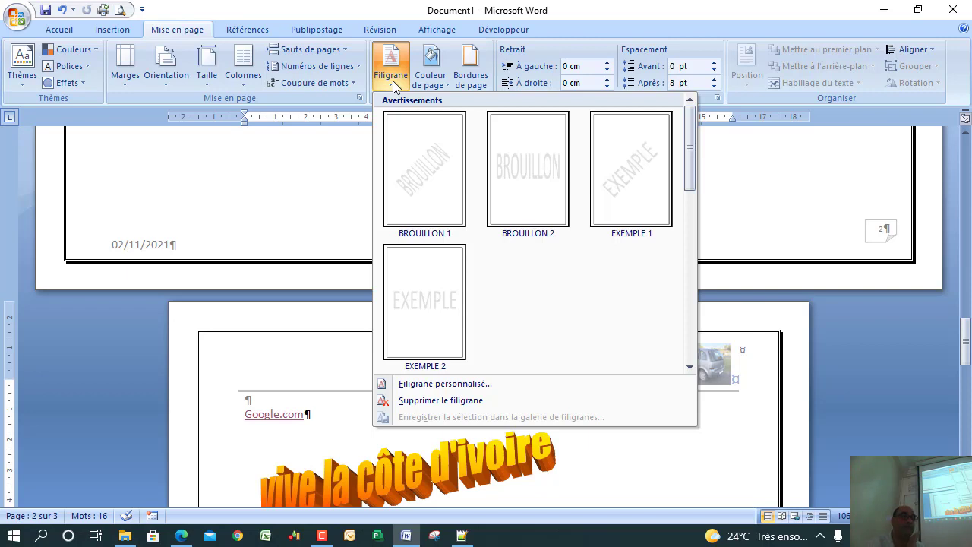
pyautogui.click(439, 171)
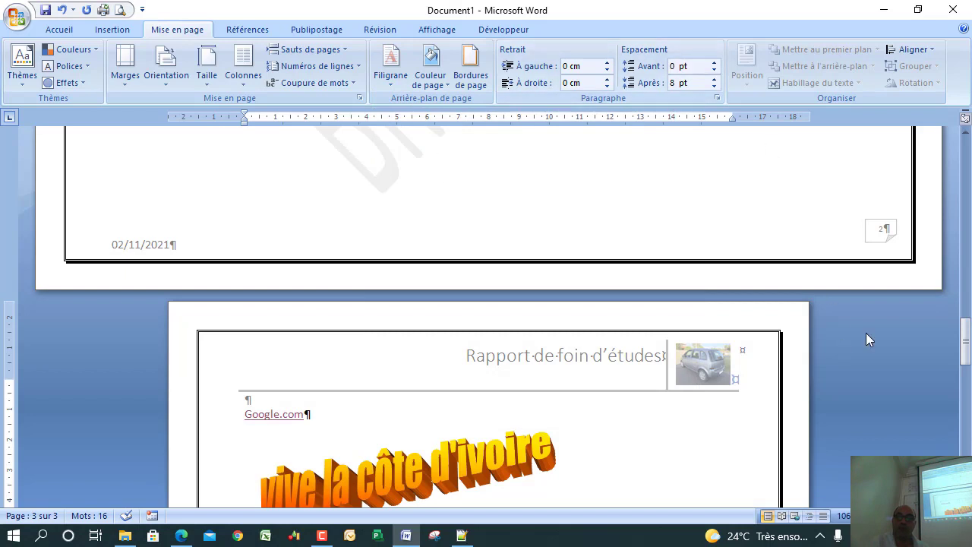
pyautogui.moveTo(960, 349); pyautogui.dragTo(966, 323)
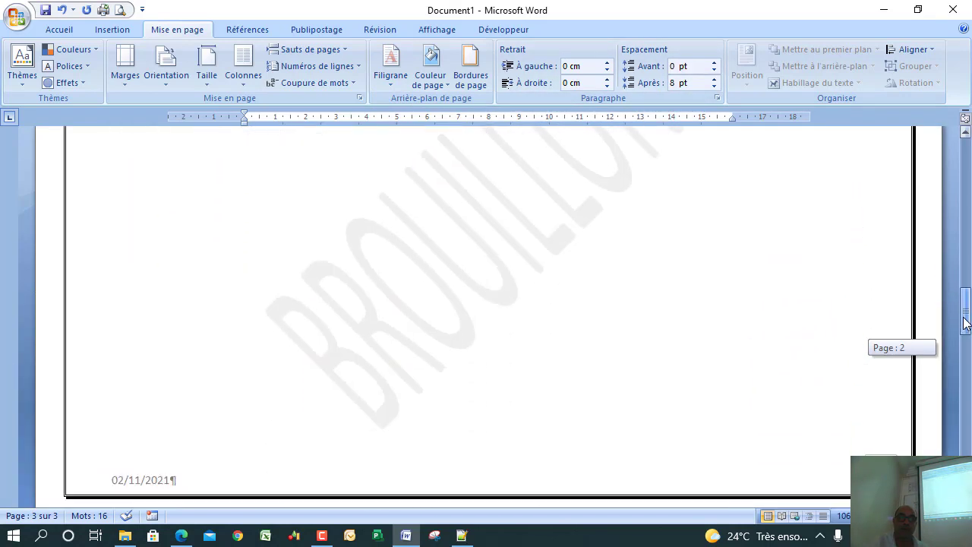
# - Customise the printed text watermark to read NASA instead of BROUILLON and check it across the document's pages
pyautogui.click(414, 316)
pyautogui.scroll(-3, 381, 278)
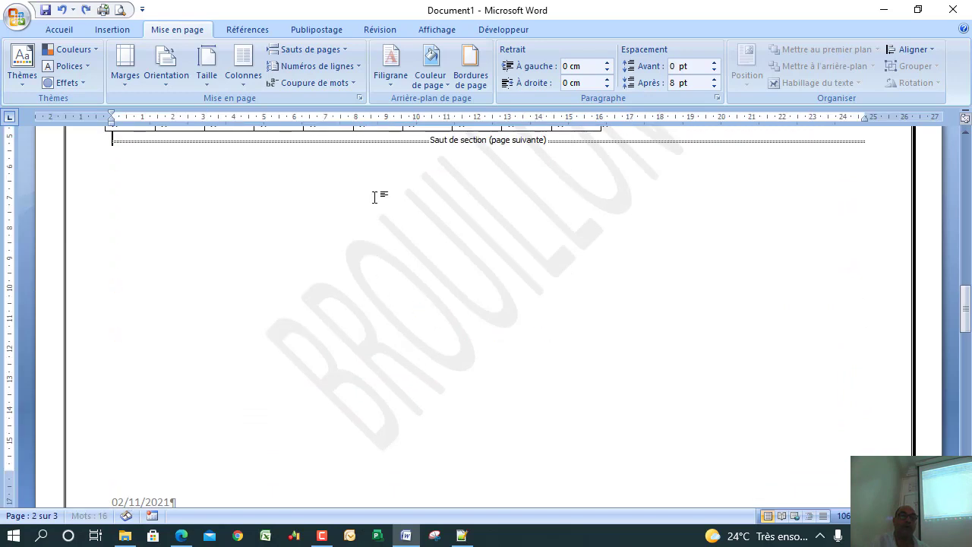
pyautogui.click(389, 81)
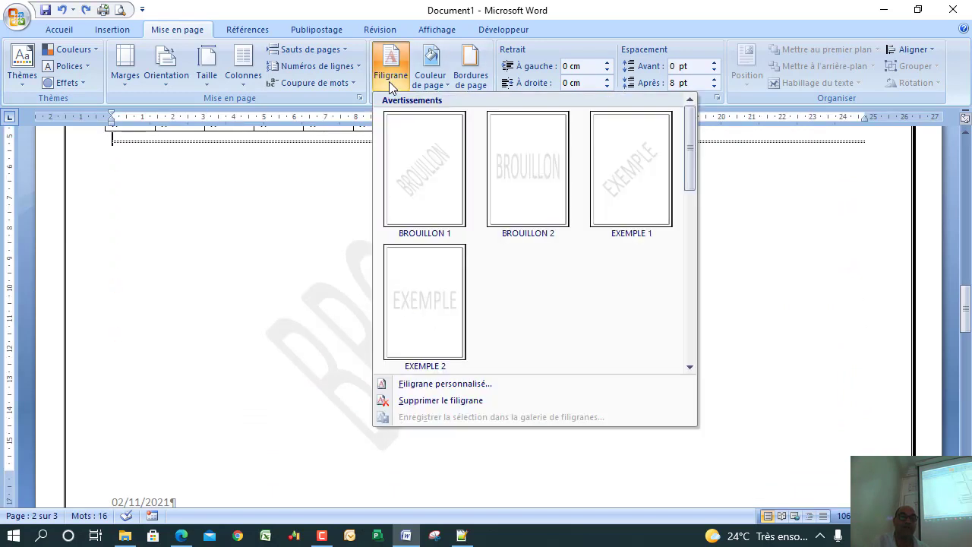
pyautogui.click(437, 385)
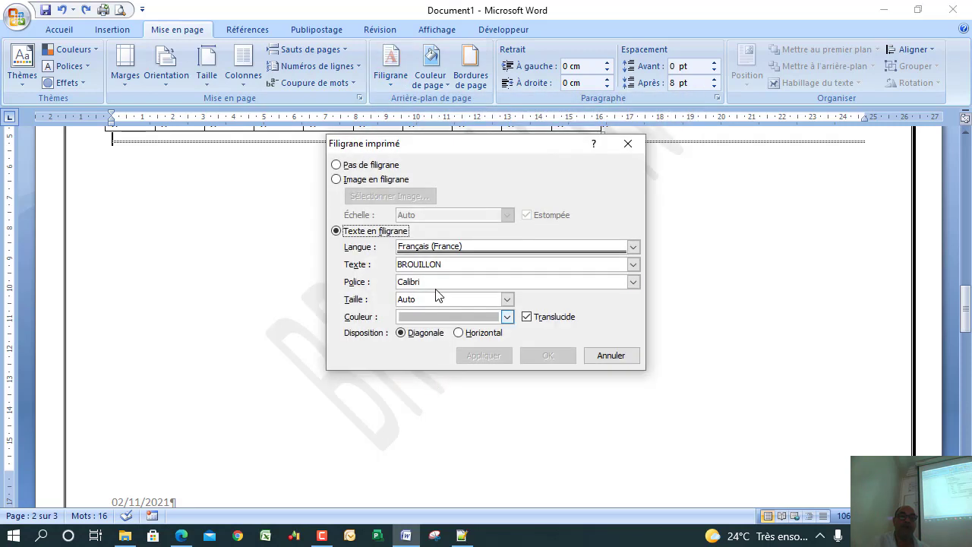
pyautogui.moveTo(461, 261); pyautogui.dragTo(392, 261)
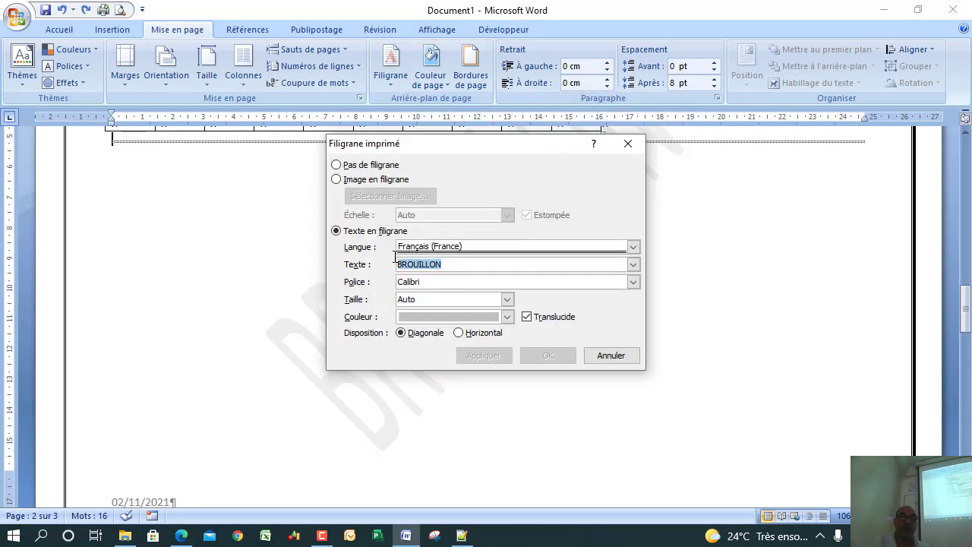
pyautogui.press('BackSpace')
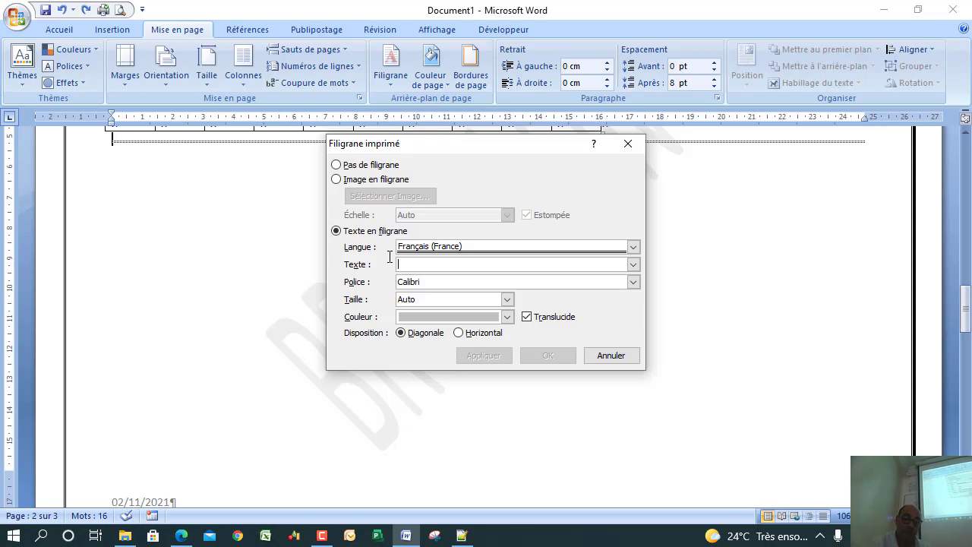
pyautogui.write('NASA')
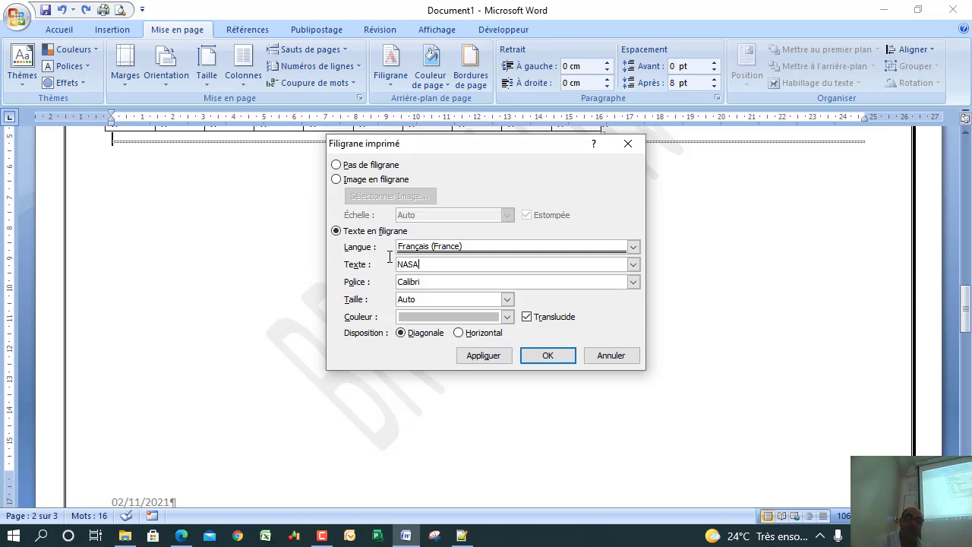
pyautogui.click(551, 358)
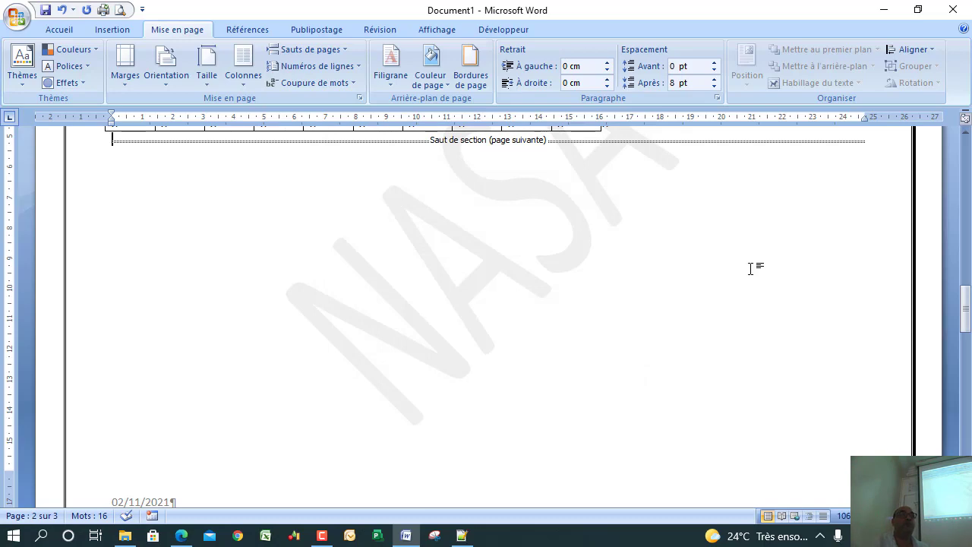
pyautogui.moveTo(963, 313); pyautogui.dragTo(969, 382)
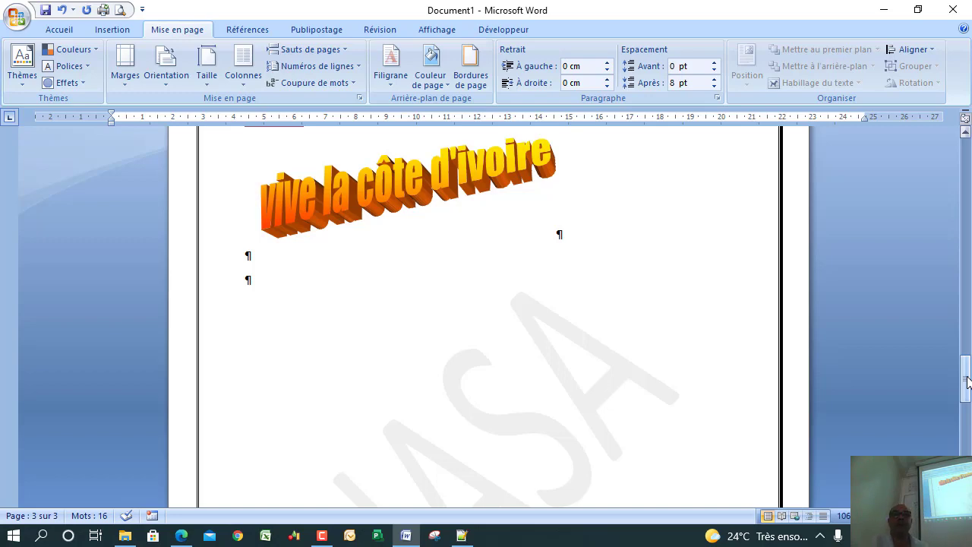
pyautogui.moveTo(966, 381); pyautogui.dragTo(938, 182)
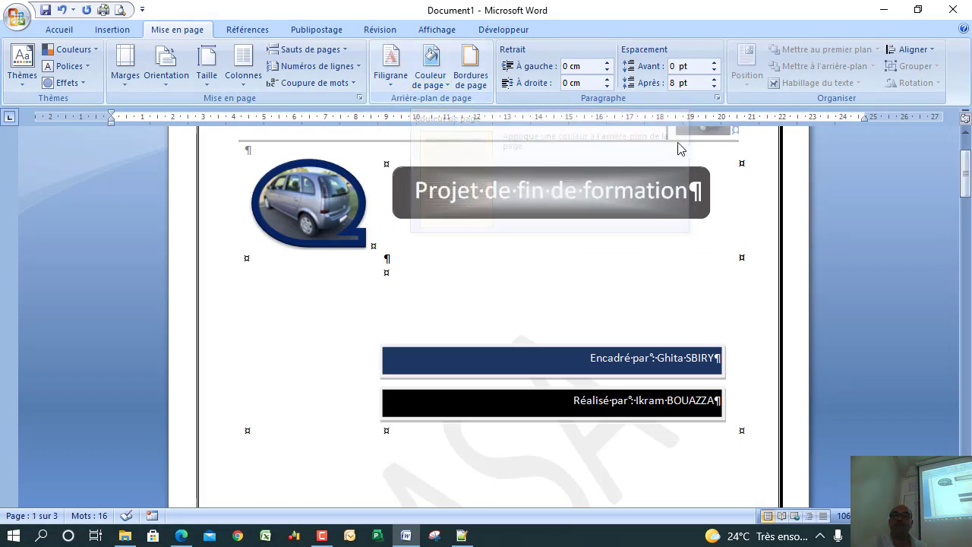
pyautogui.moveTo(966, 173); pyautogui.dragTo(965, 110)
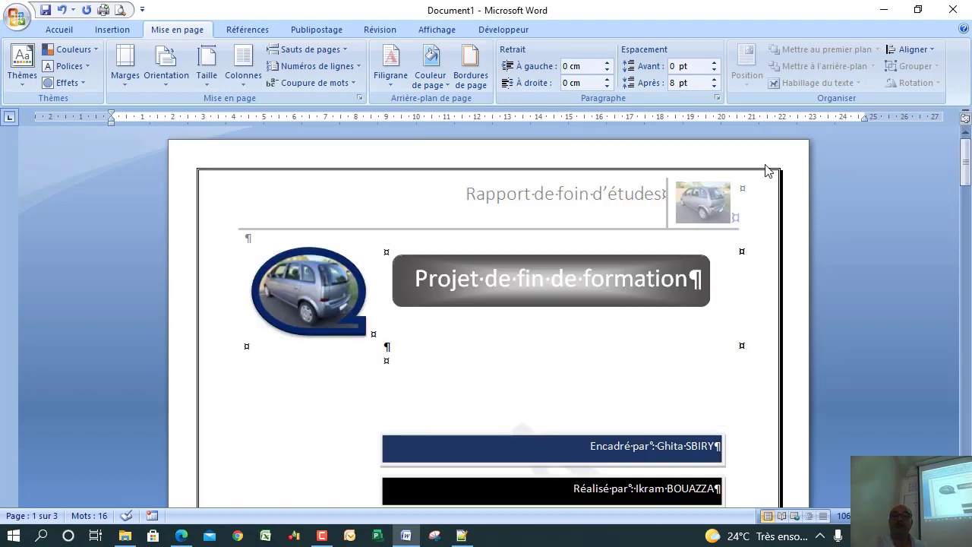